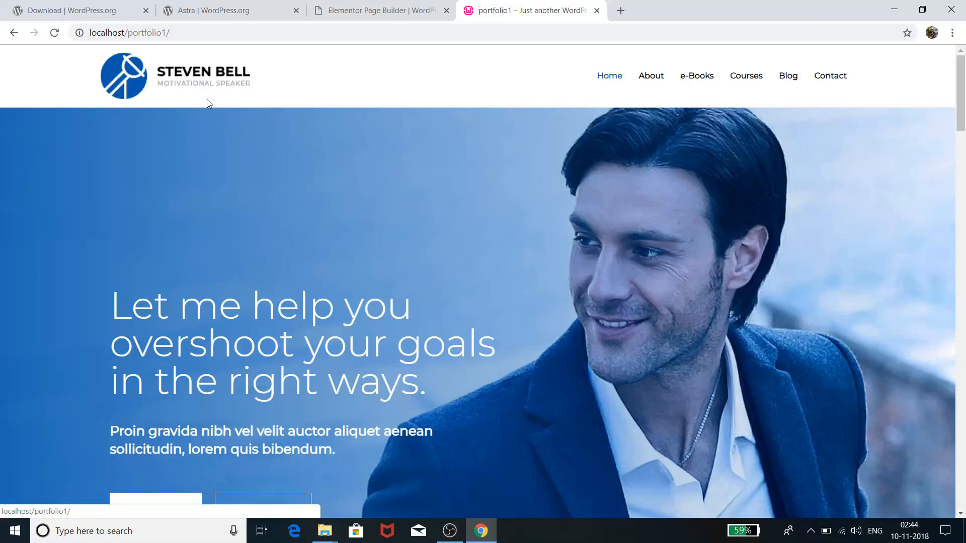
# Step: Examine the portfolio1 home page's header, navigation menu, hero banner with its two buttons, and the "As featured in" logos
pyautogui.scroll(-10, 374, 312)
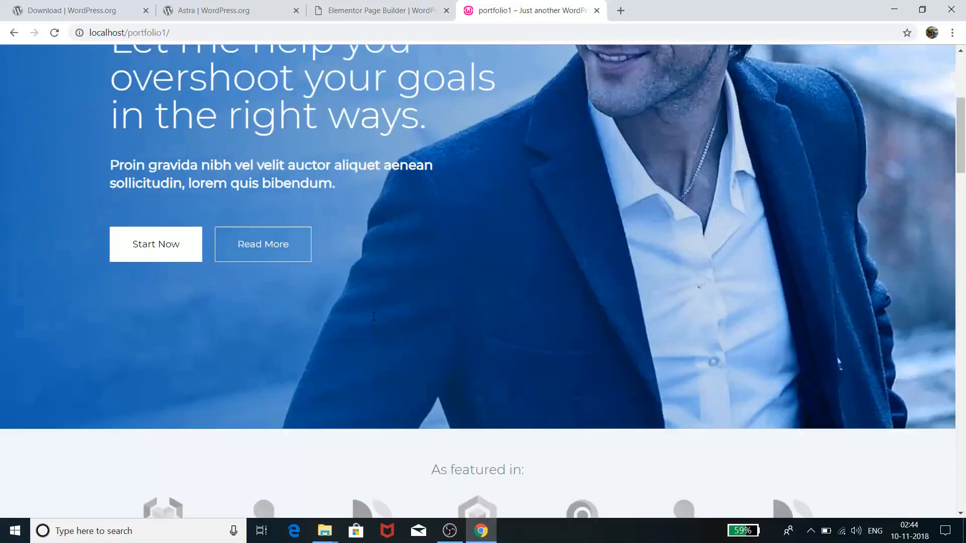
pyautogui.scroll(6, 372, 321)
pyautogui.scroll(6, 376, 326)
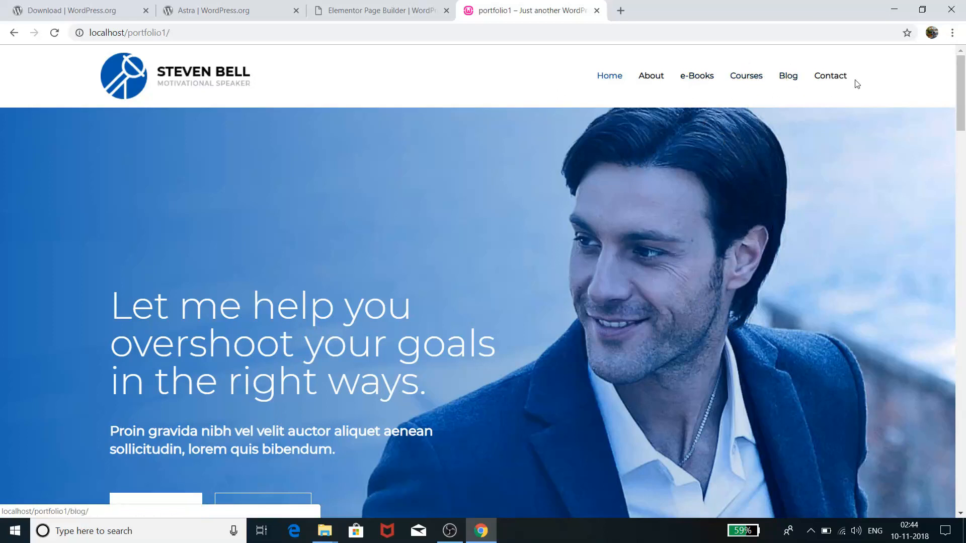
pyautogui.scroll(-5, 662, 327)
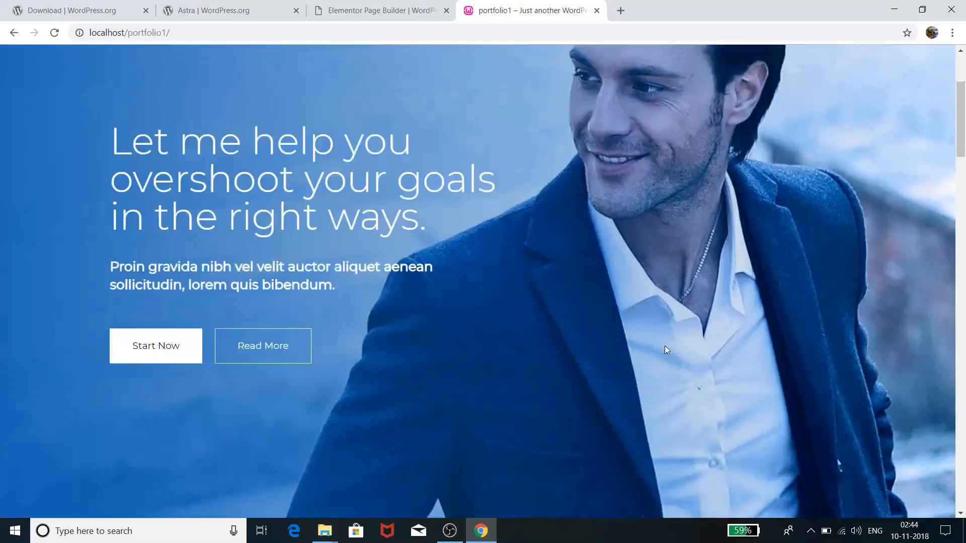
pyautogui.scroll(5, 665, 346)
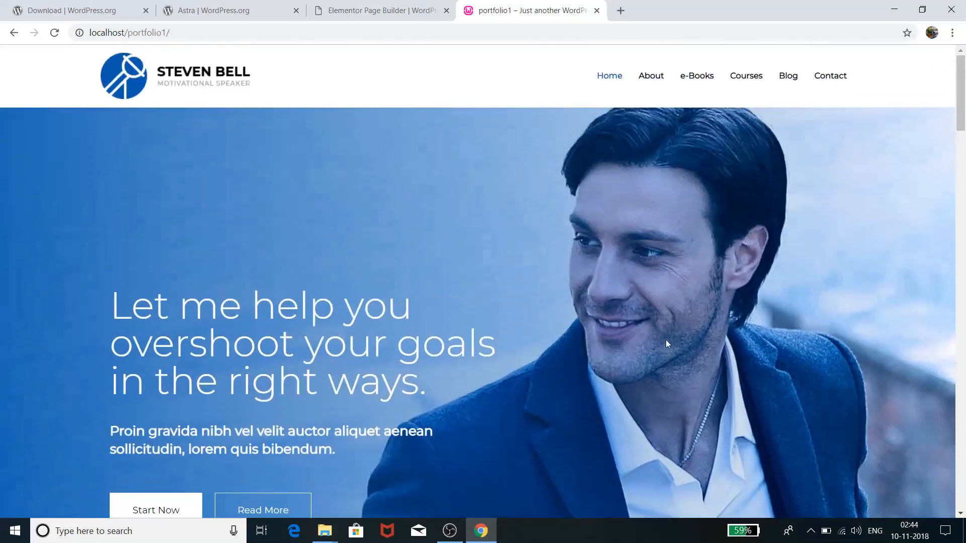
pyautogui.scroll(-3, 618, 324)
pyautogui.scroll(2, 618, 324)
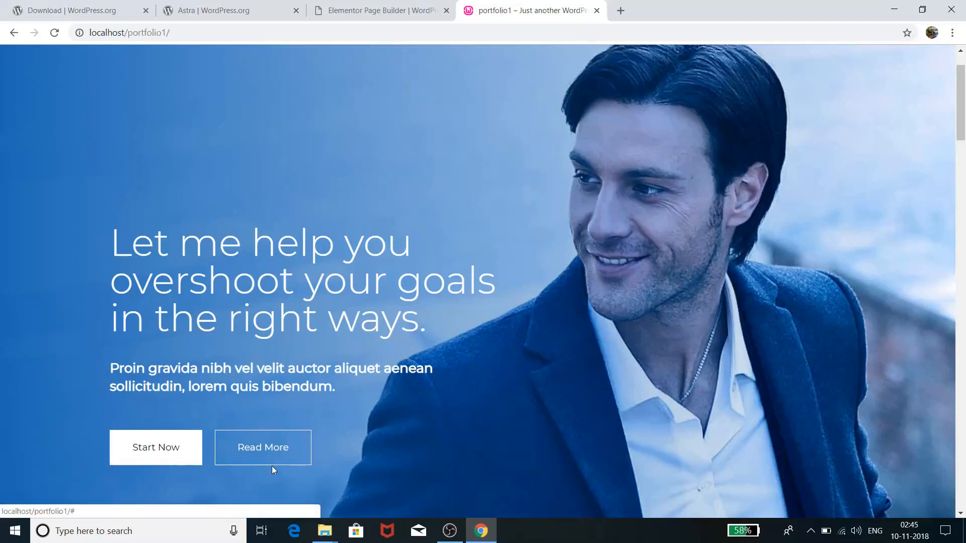
pyautogui.scroll(-3, 554, 367)
pyautogui.scroll(-5, 559, 373)
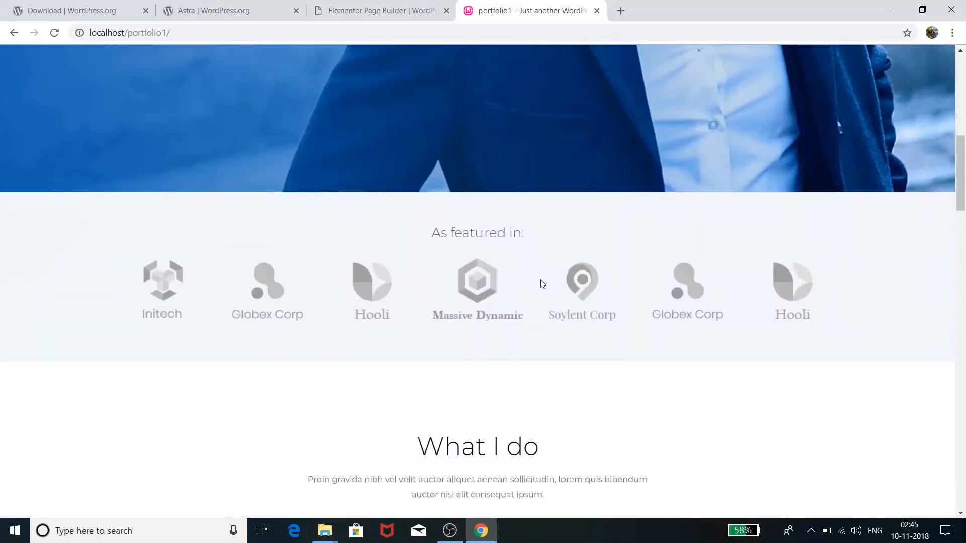
pyautogui.scroll(1, 692, 316)
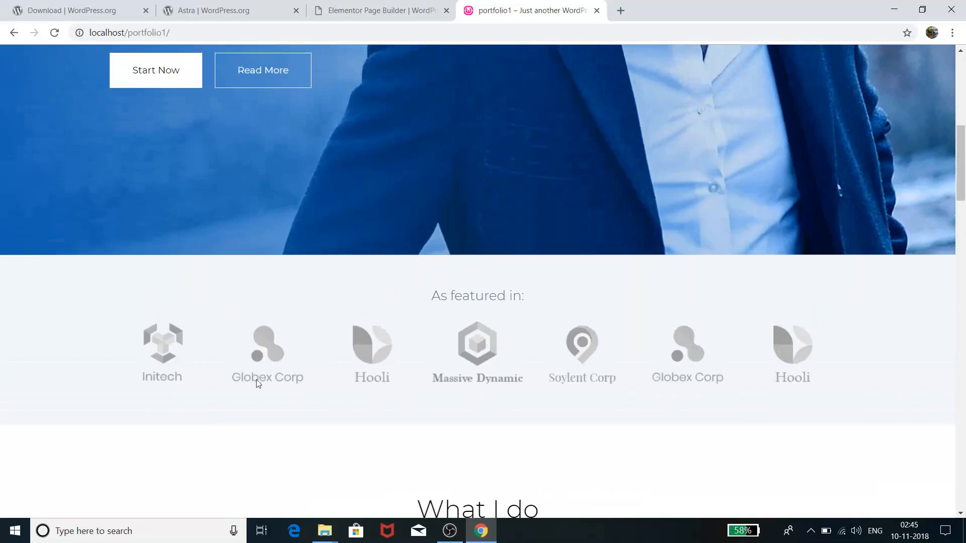
pyautogui.scroll(-2, 751, 385)
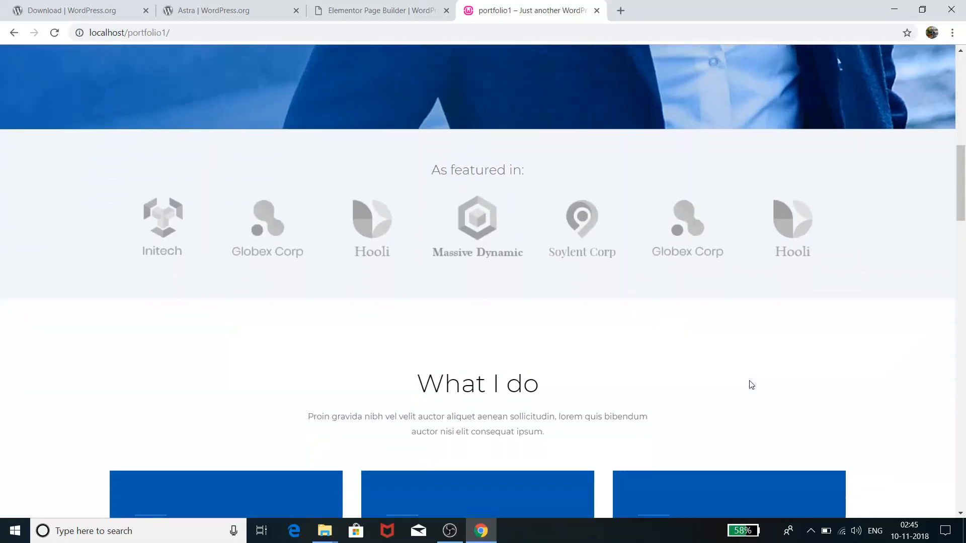
# Step: Review the home page's remaining sections, from "What I do" through Testimonials and "My story" to the footer, and return to the page start
pyautogui.scroll(-4, 751, 384)
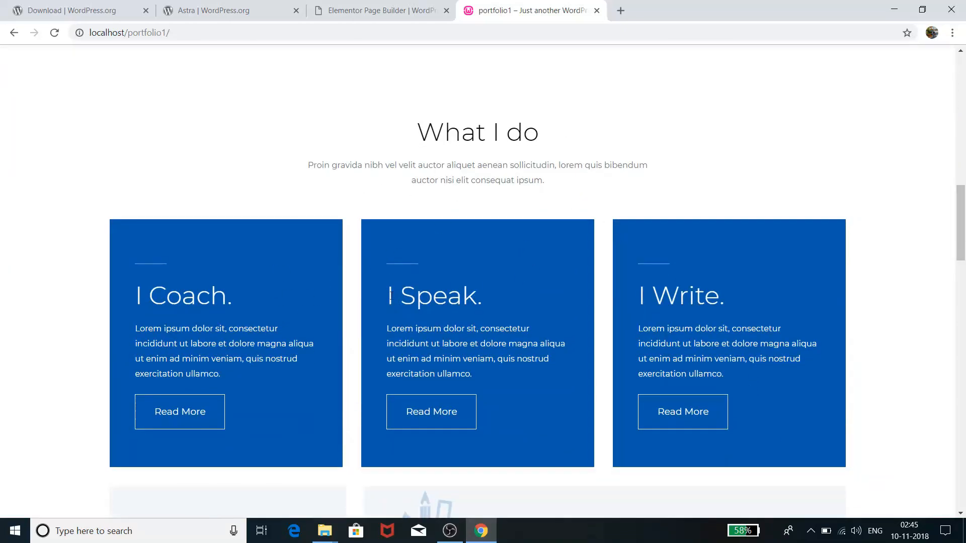
pyautogui.scroll(-5, 310, 246)
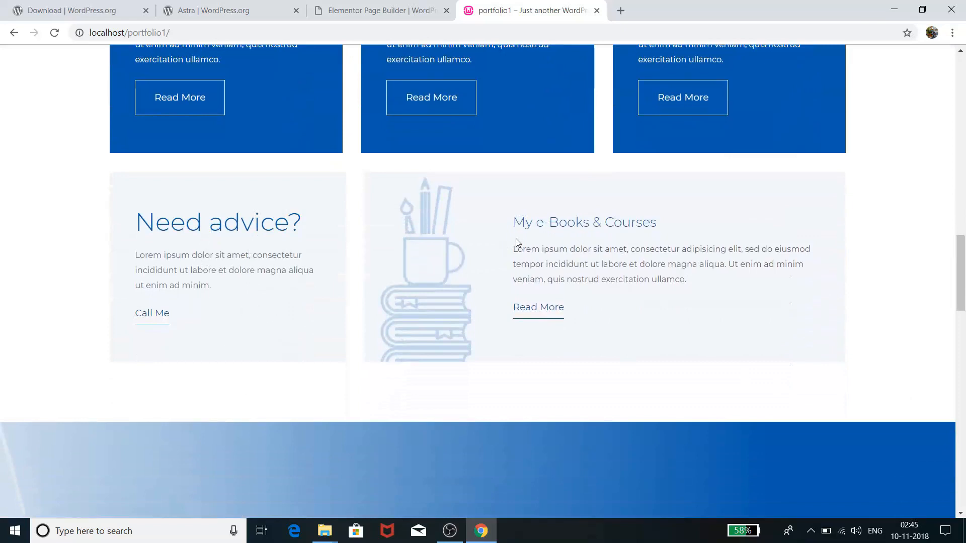
pyautogui.scroll(-2, 690, 284)
pyautogui.scroll(-6, 688, 281)
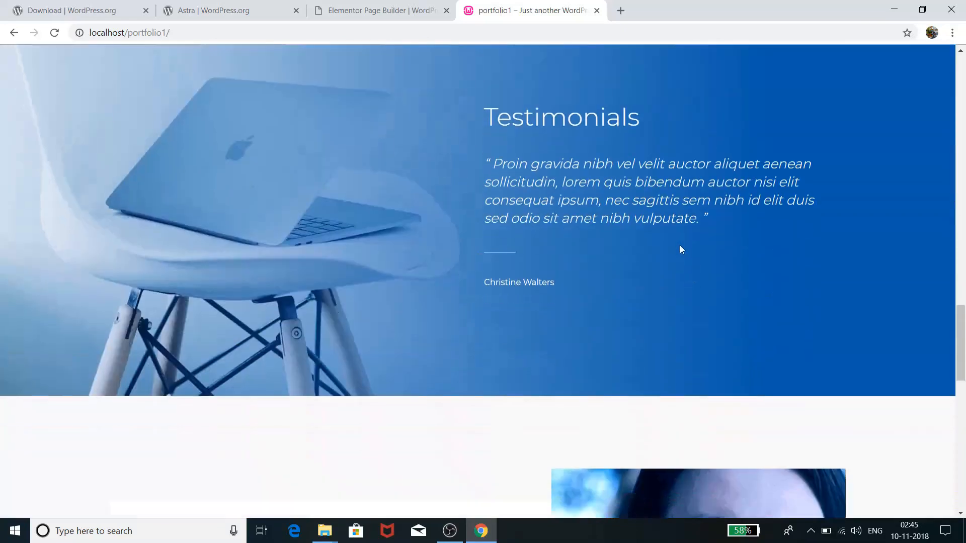
pyautogui.scroll(1, 681, 248)
pyautogui.scroll(1, 487, 271)
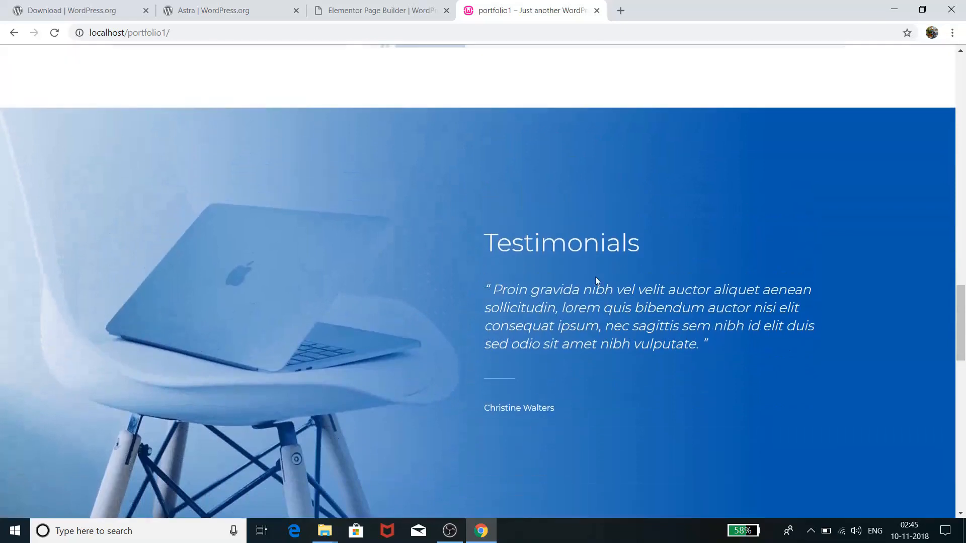
pyautogui.scroll(-8, 699, 333)
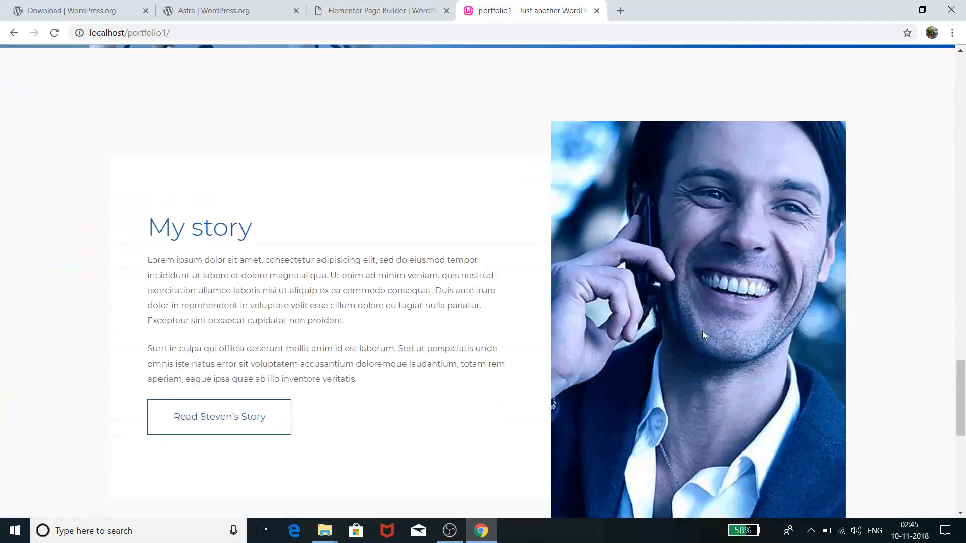
pyautogui.scroll(-2, 703, 331)
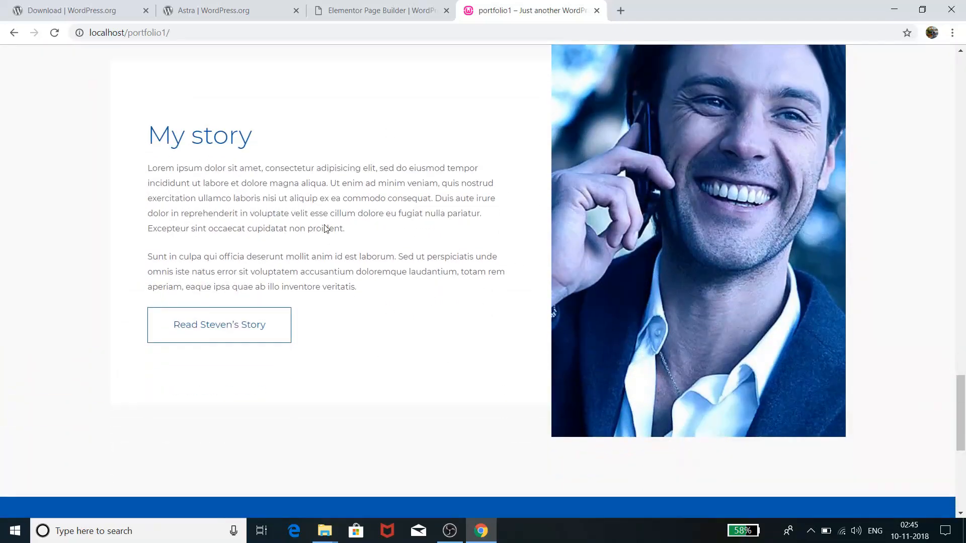
pyautogui.scroll(-5, 624, 333)
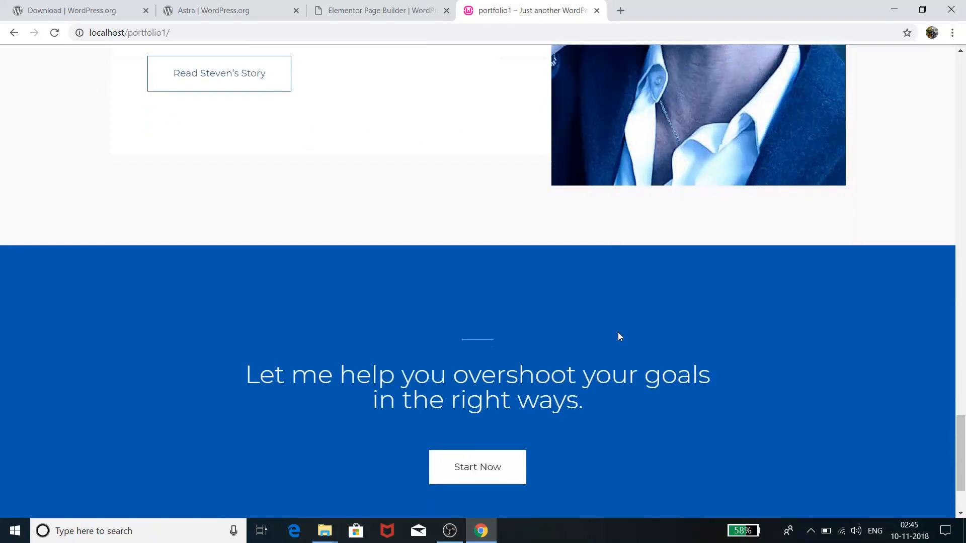
pyautogui.scroll(-1, 647, 316)
pyautogui.scroll(5, 719, 217)
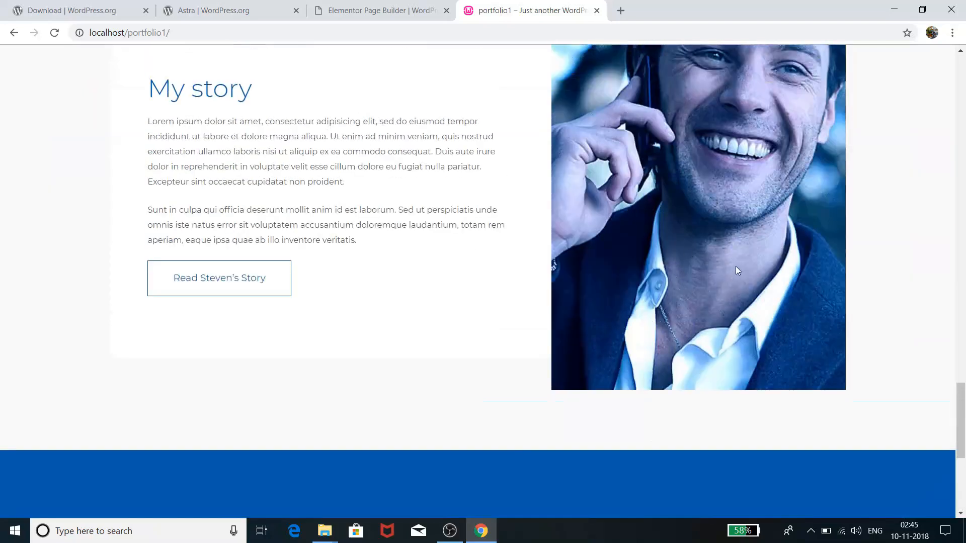
pyautogui.scroll(-6, 731, 255)
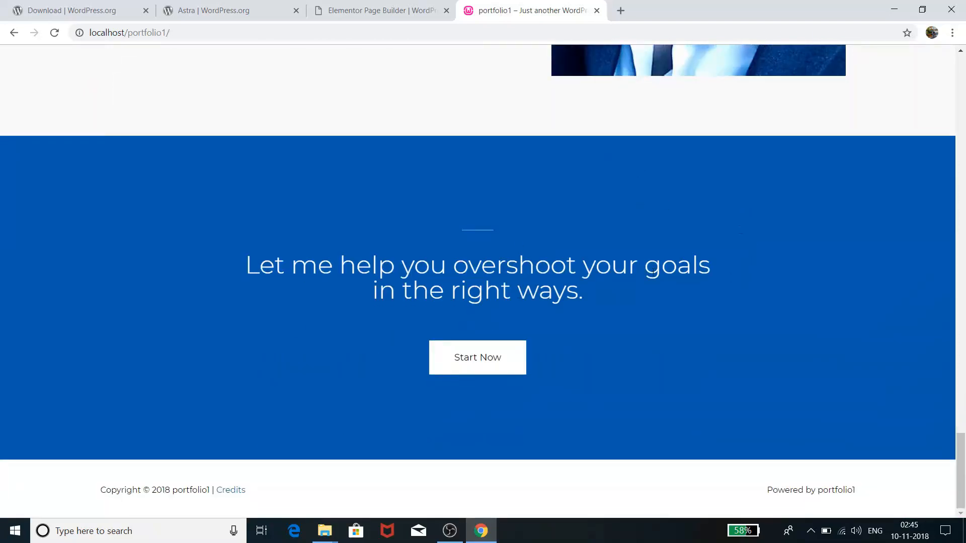
pyautogui.scroll(20, 736, 293)
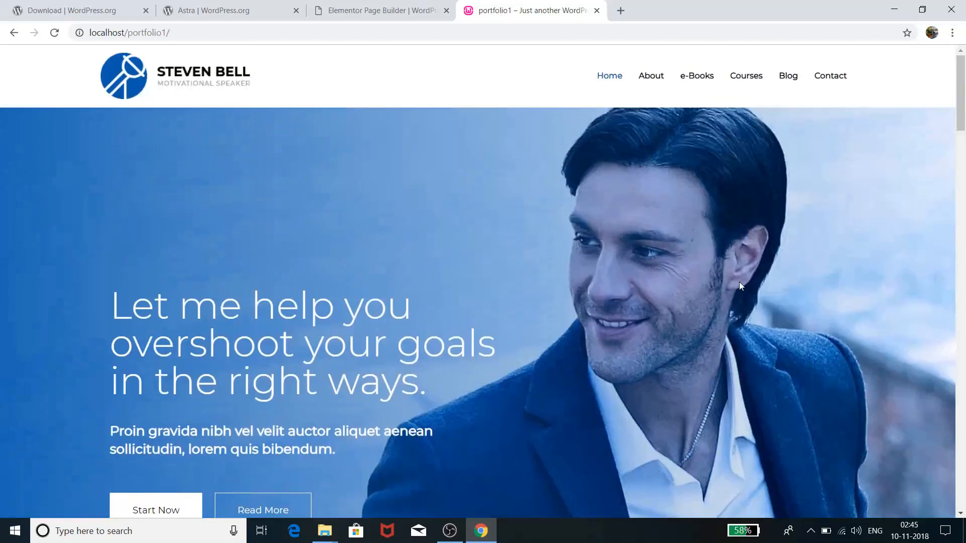
# Step: Open the portfolio site's About page and review its story, feedback, services and closing call-to-action sections
pyautogui.click(653, 78)
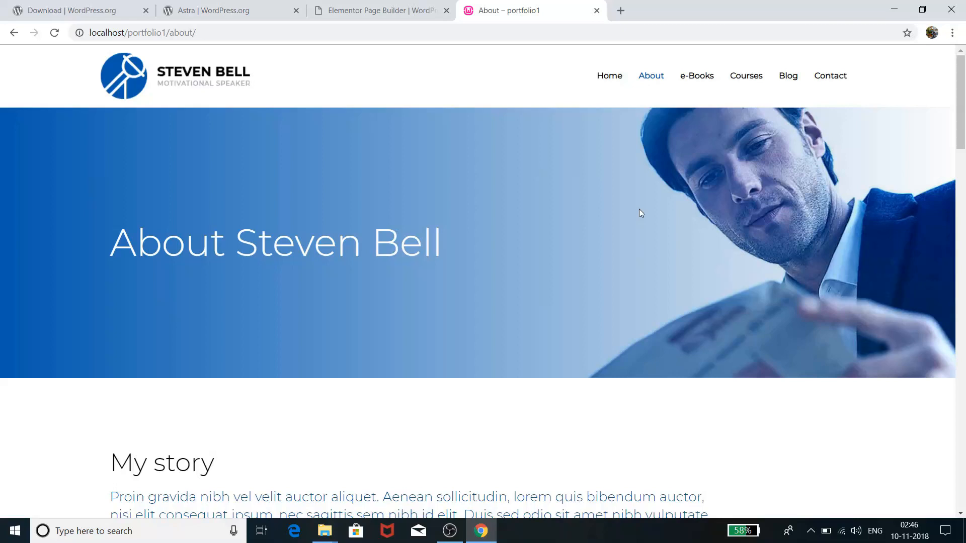
pyautogui.scroll(-6, 640, 211)
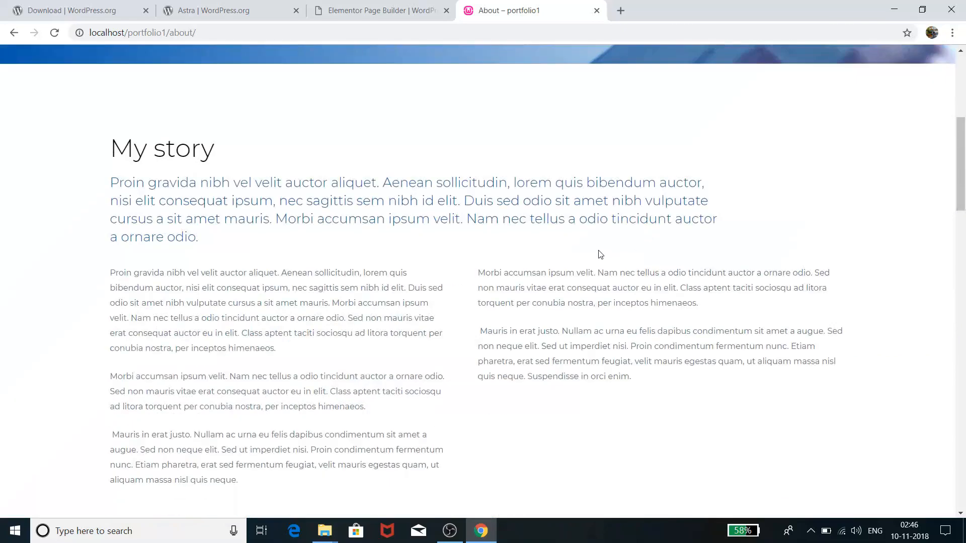
pyautogui.scroll(-11, 503, 332)
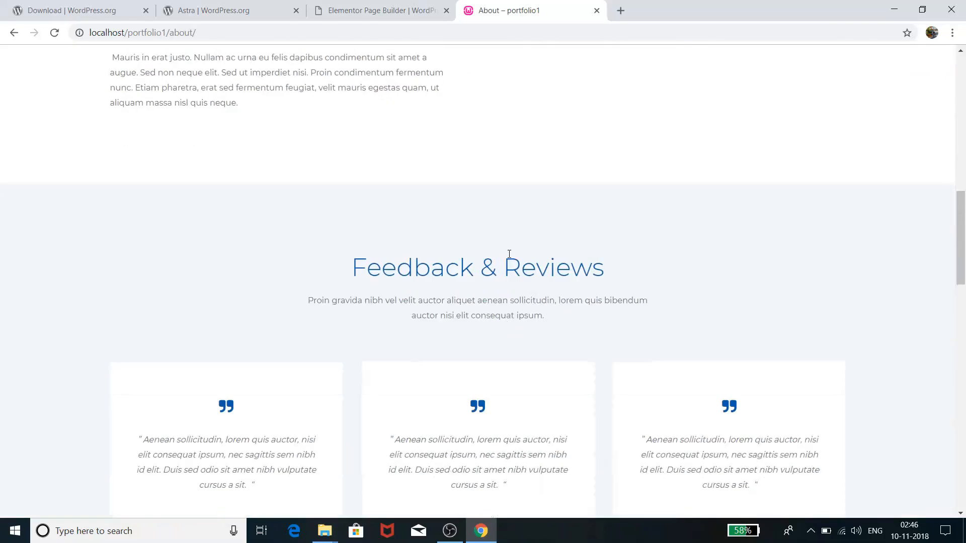
pyautogui.scroll(-6, 498, 322)
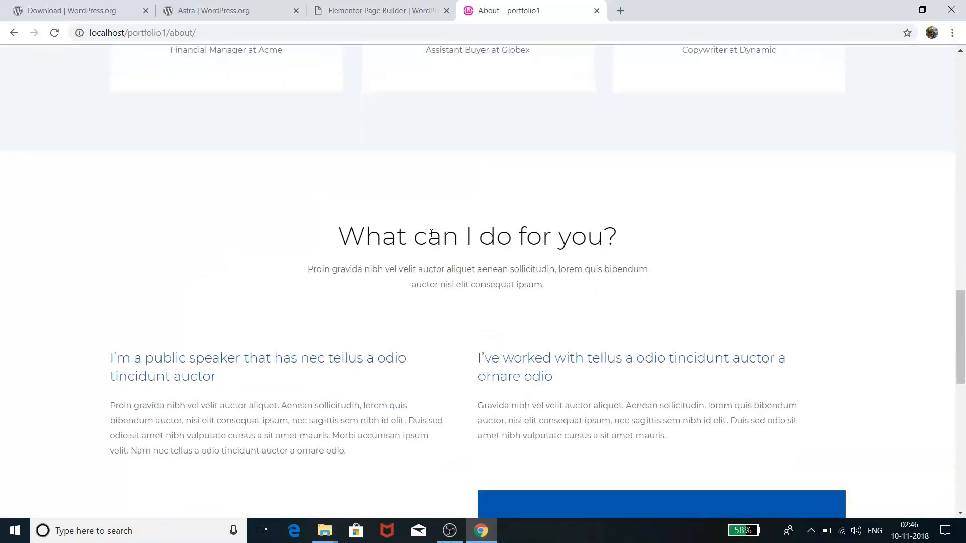
pyautogui.scroll(-4, 462, 260)
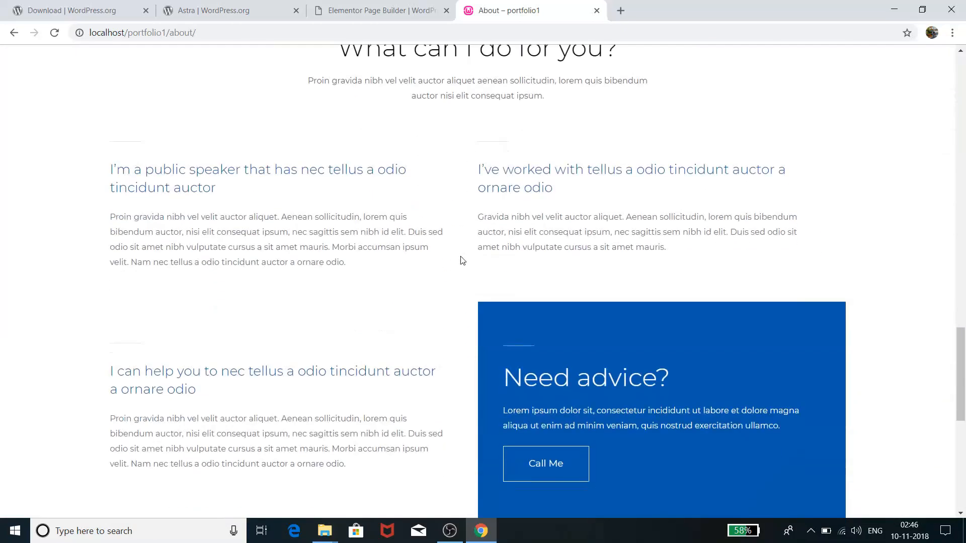
pyautogui.scroll(-9, 462, 260)
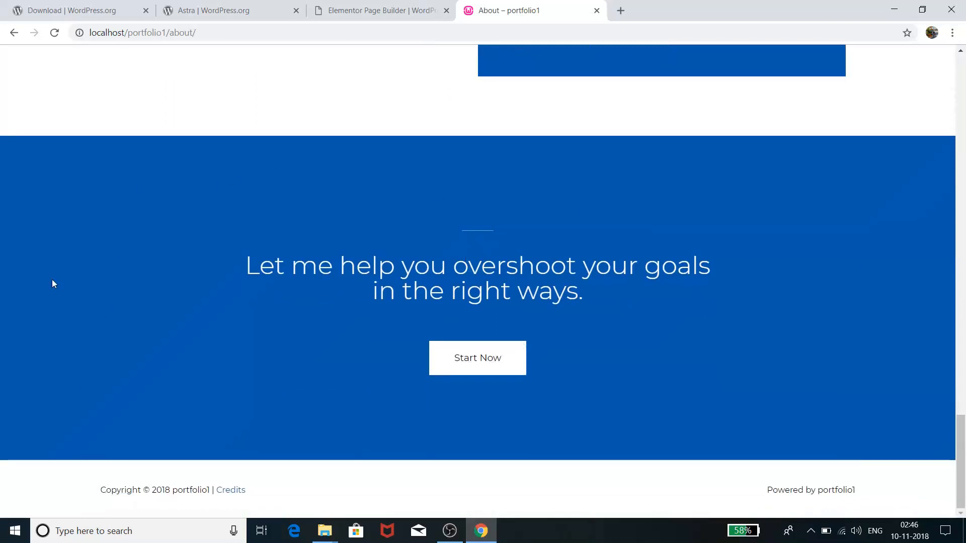
pyautogui.scroll(15, 884, 205)
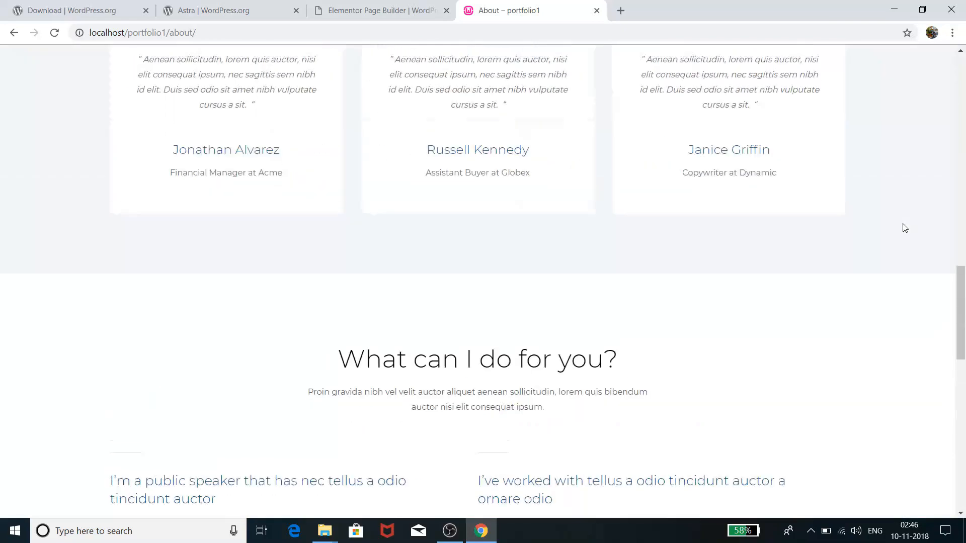
pyautogui.scroll(15, 902, 226)
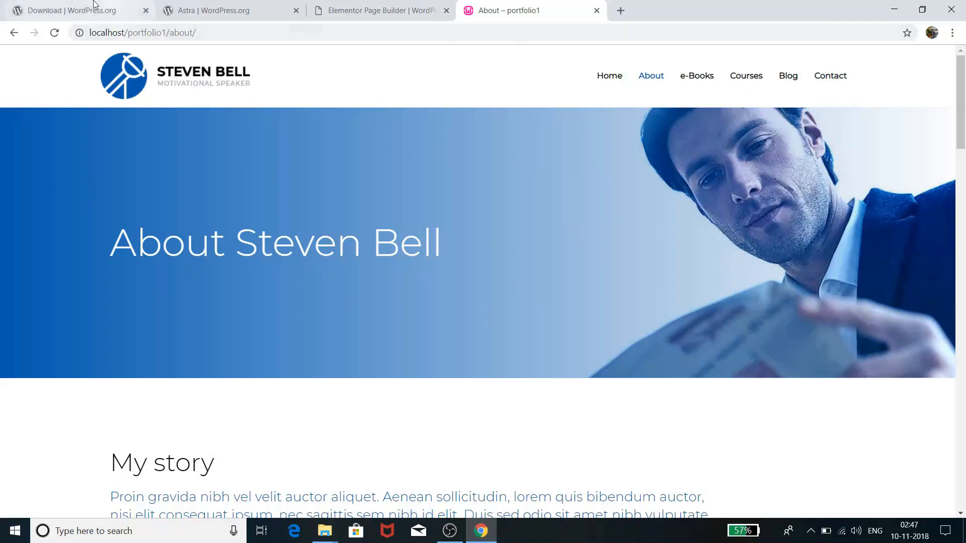
# Step: View the WordPress.org download page and return to the portfolio site's About page
pyautogui.click(78, 13)
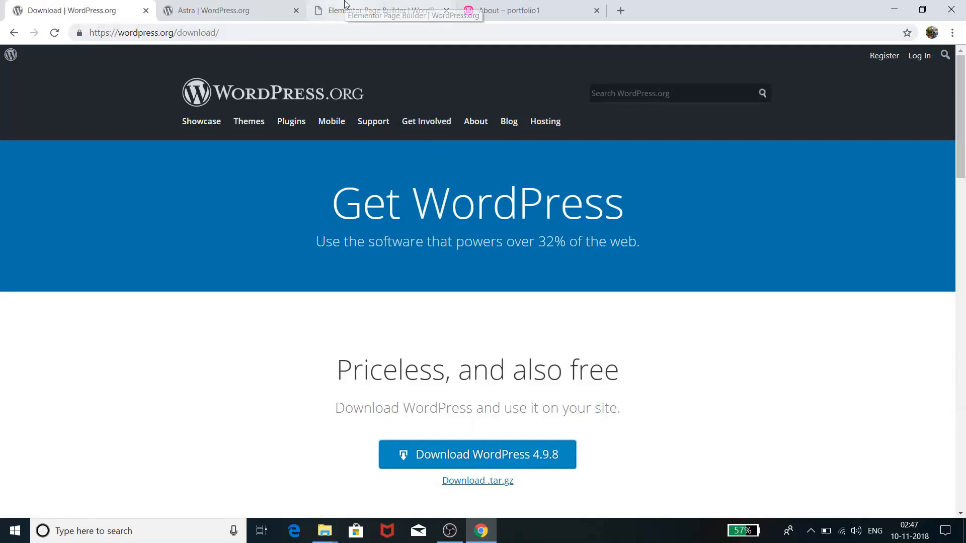
pyautogui.click(243, 5)
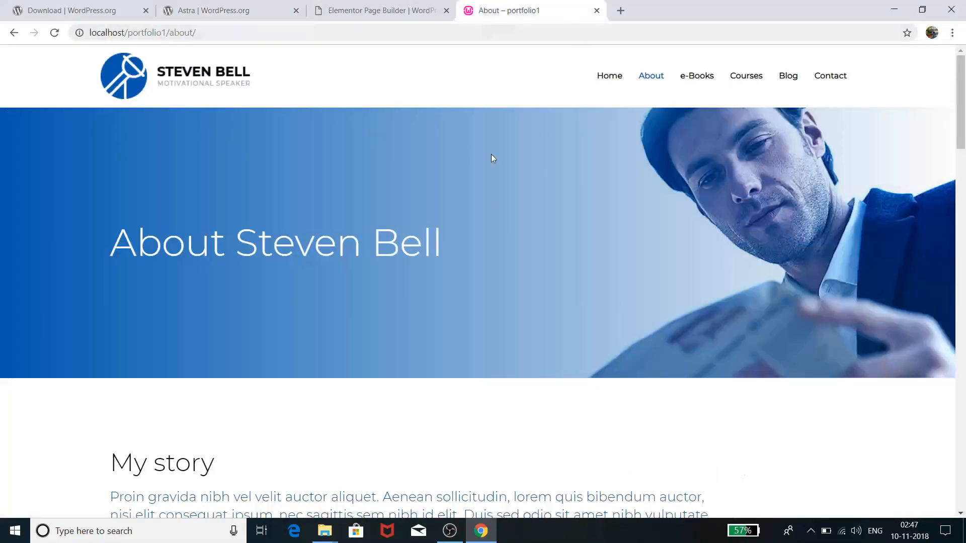
# Step: Switch to the Astra theme page on WordPress.org and examine its preview, ratings, description, tags and daily downloads chart
pyautogui.click(224, 15)
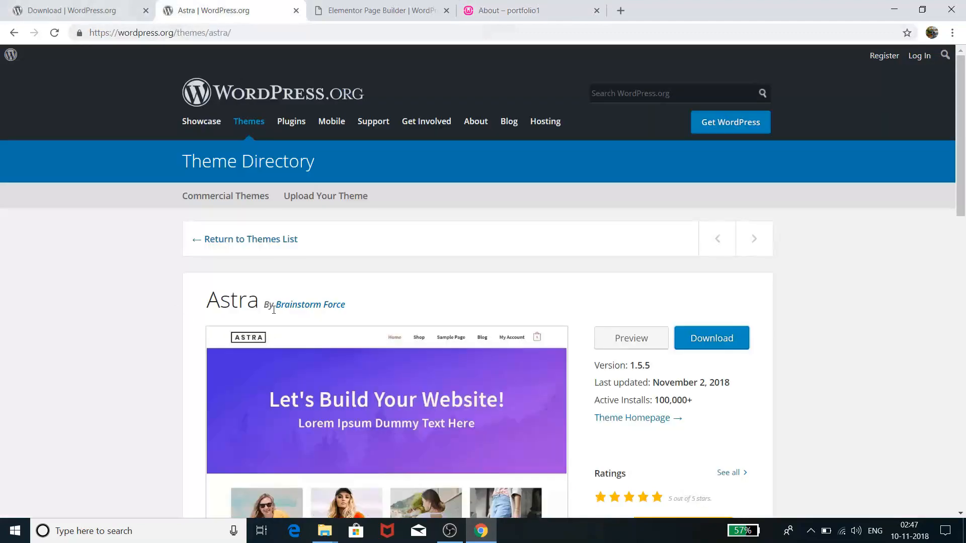
pyautogui.scroll(-4, 275, 259)
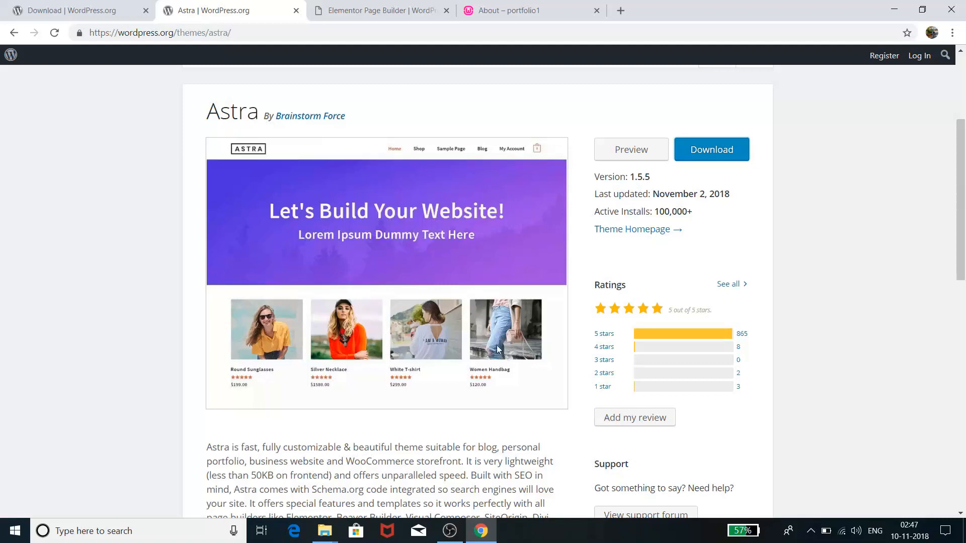
pyautogui.scroll(-3, 484, 333)
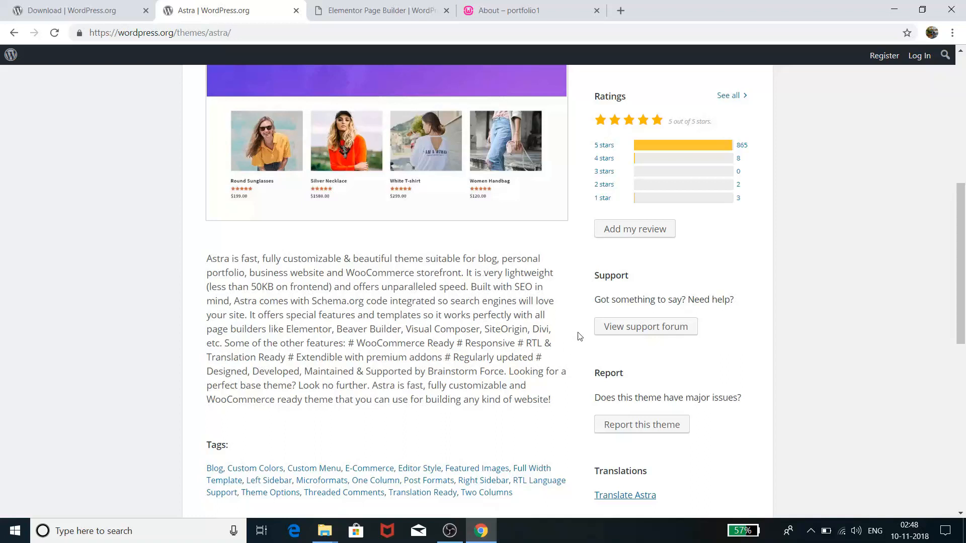
pyautogui.scroll(-5, 555, 297)
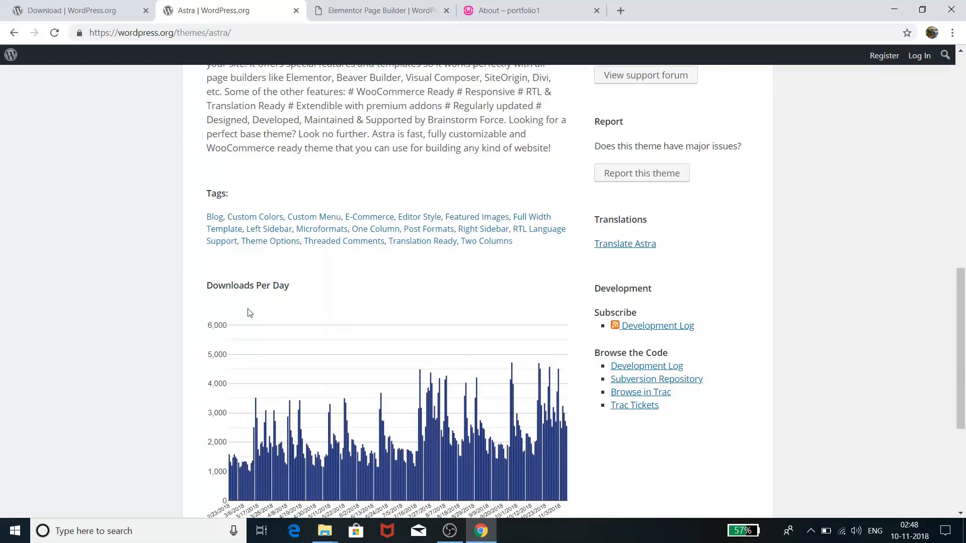
pyautogui.moveTo(267, 456)
pyautogui.scroll(-2, 274, 412)
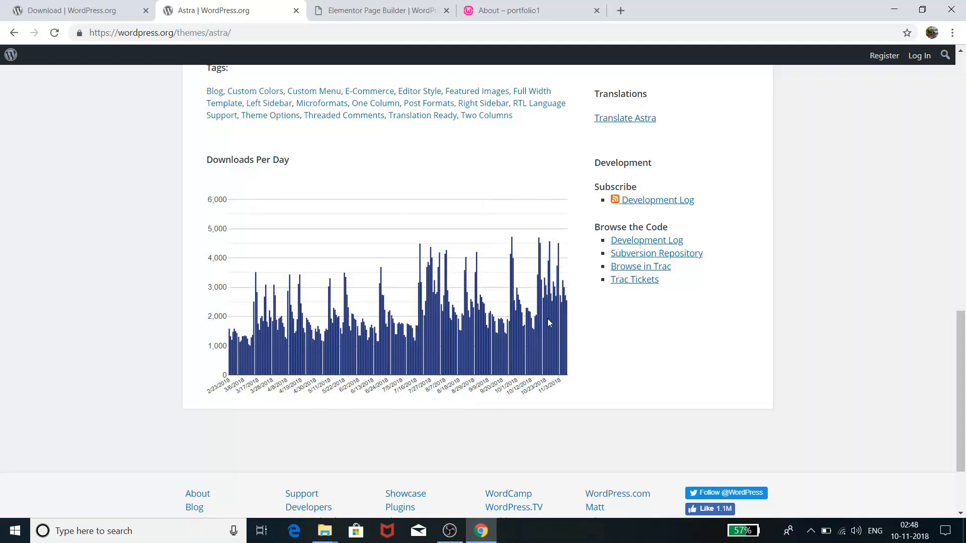
pyautogui.scroll(5, 527, 336)
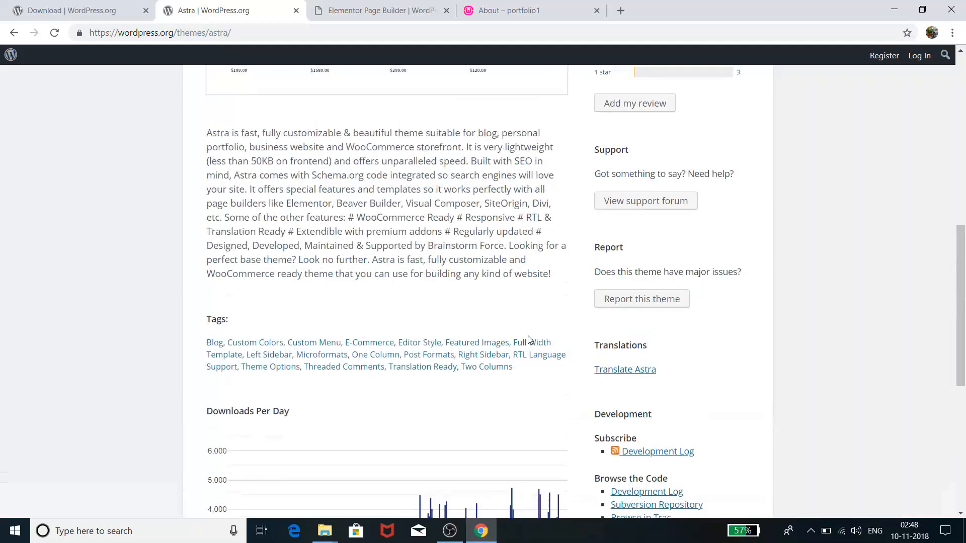
pyautogui.scroll(10, 528, 340)
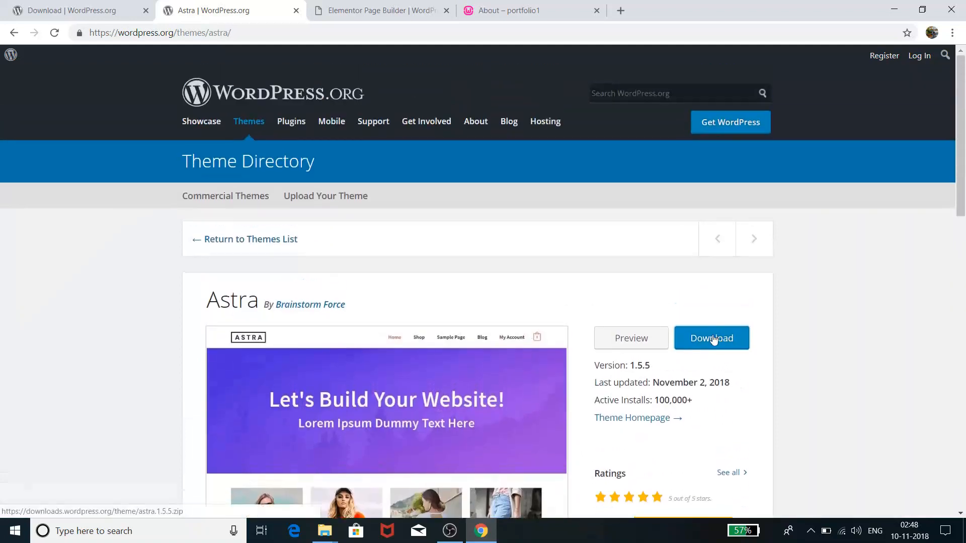
# Step: View the Elementor Page Builder plugin page on WordPress.org and return to the portfolio site's About page
pyautogui.click(393, 6)
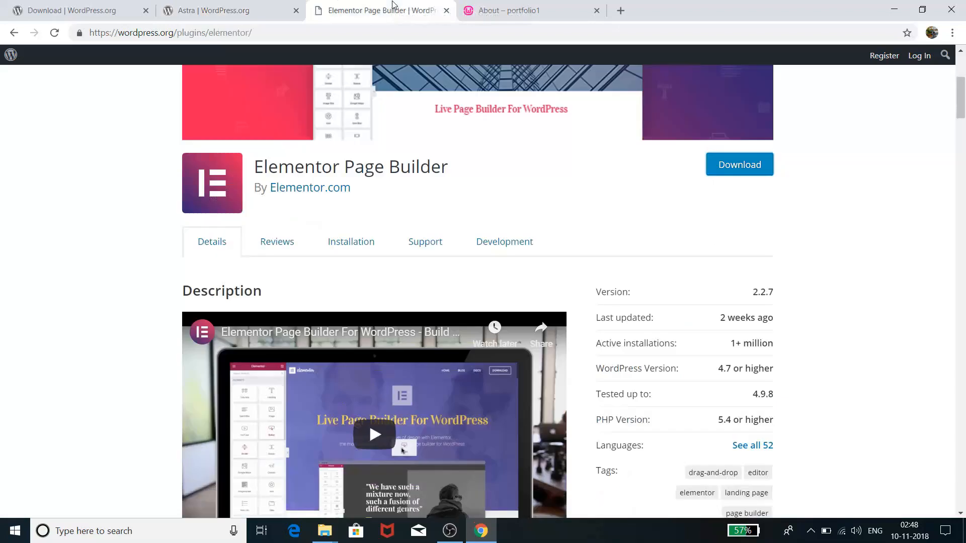
pyautogui.scroll(5, 424, 191)
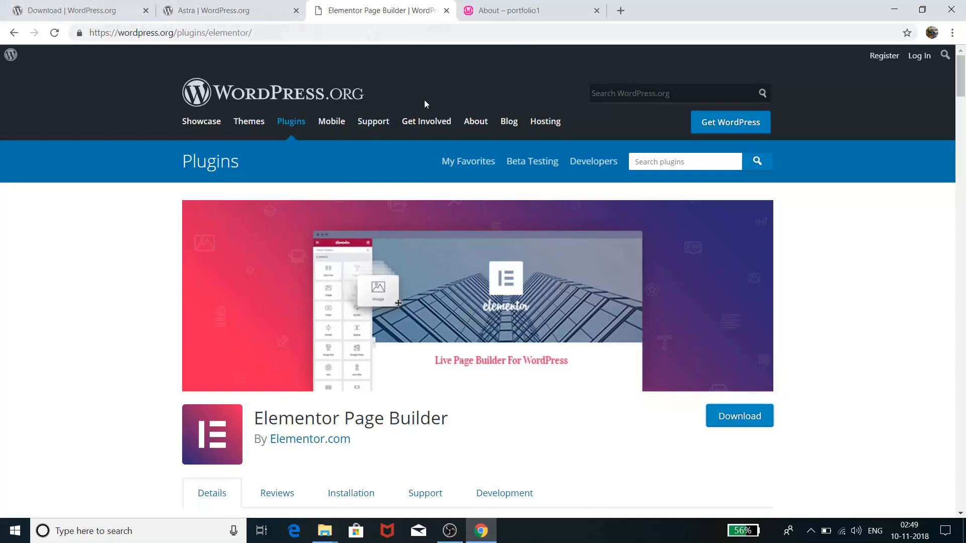
pyautogui.click(519, 7)
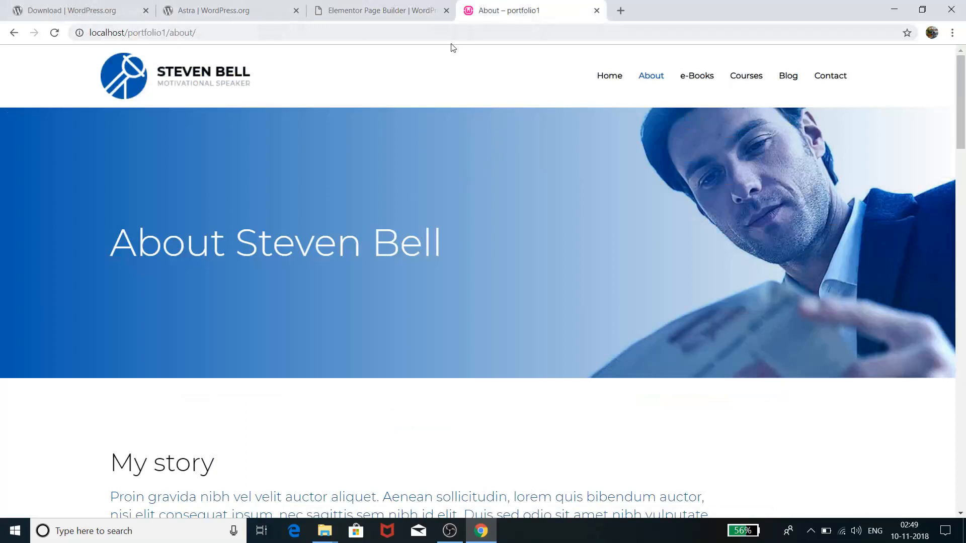
# Step: Open WampServer's www directory, select the portfolio1 folder as the existing site's location, and minimize the folder window
pyautogui.click(810, 531)
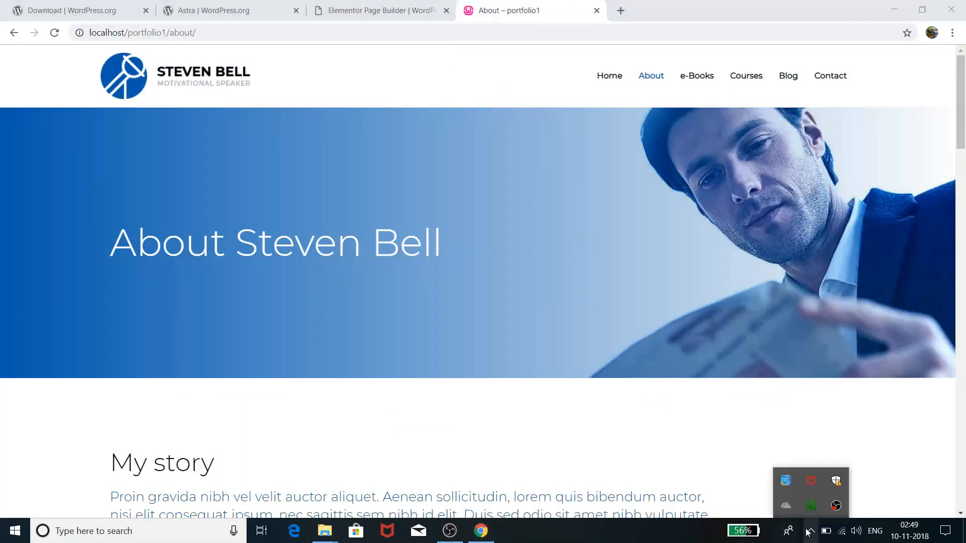
pyautogui.click(809, 511)
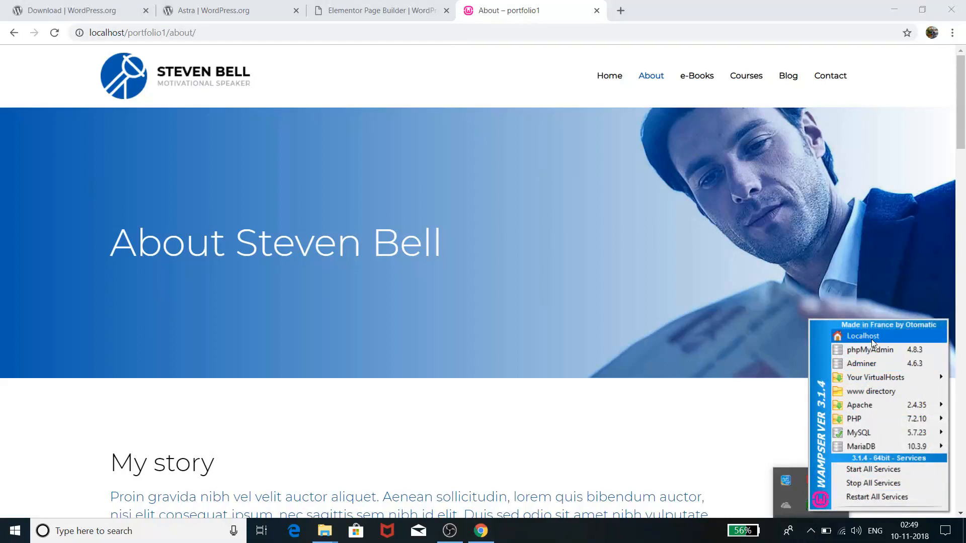
pyautogui.moveTo(880, 405)
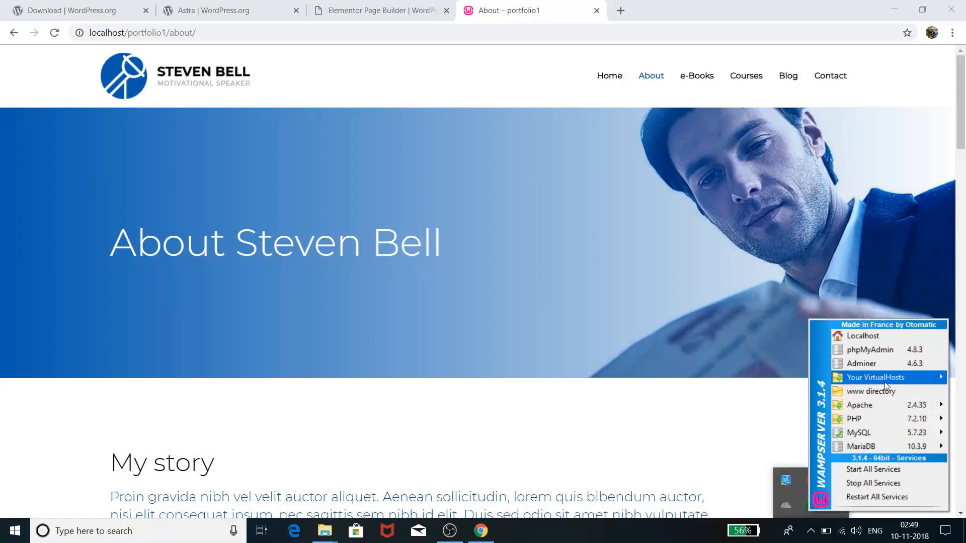
pyautogui.moveTo(886, 386)
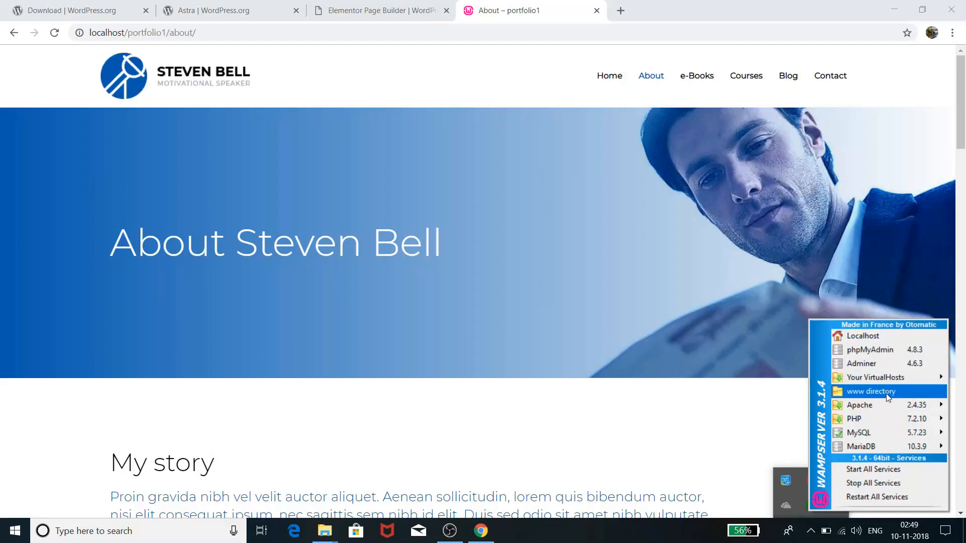
pyautogui.click(887, 396)
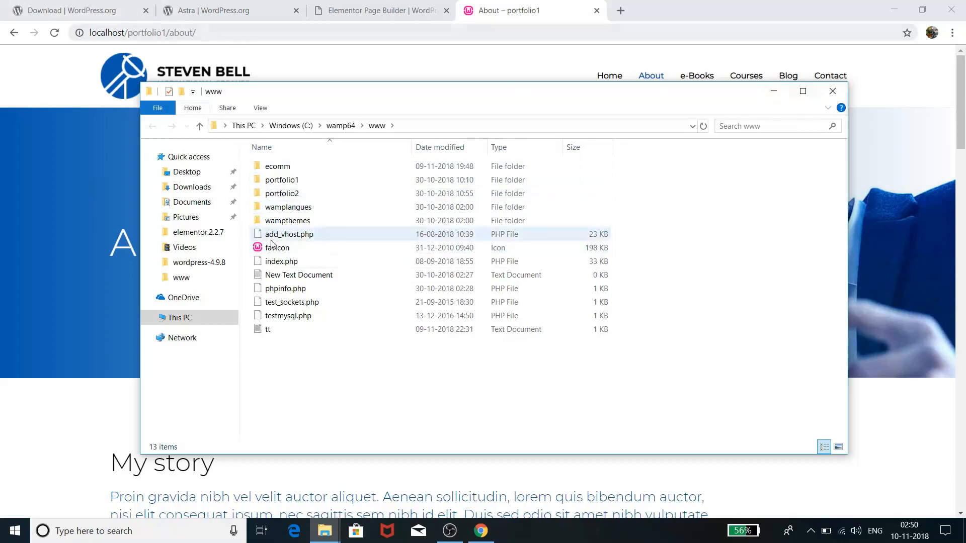
pyautogui.click(295, 183)
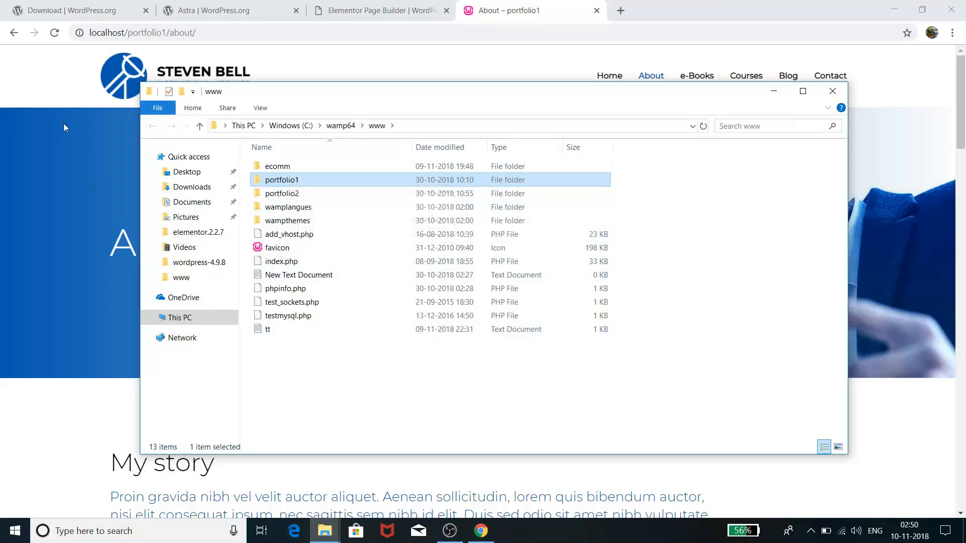
pyautogui.click(775, 93)
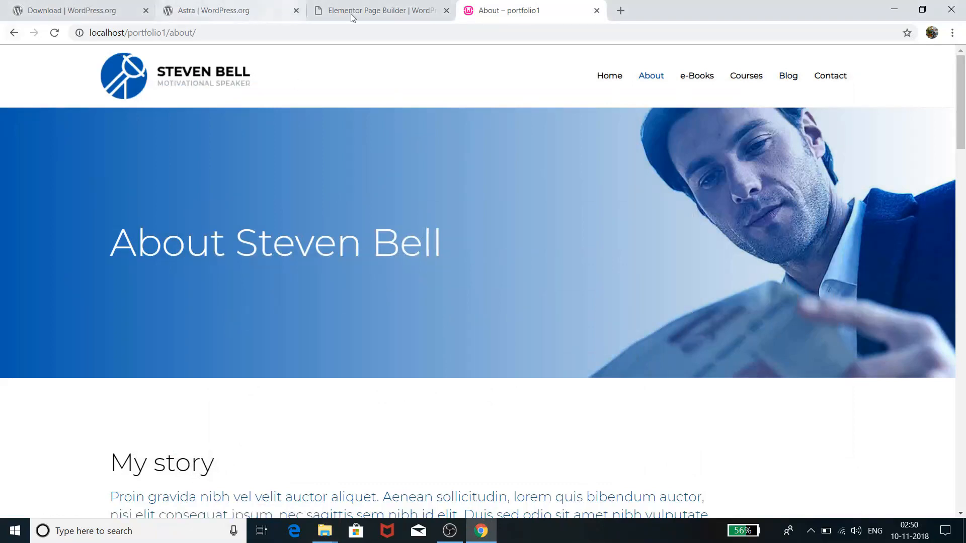
# Step: In the downloaded wordpress-4.9.8 (1) folder, check the contents of the wordpress folder and copy that folder
pyautogui.moveTo(325, 529)
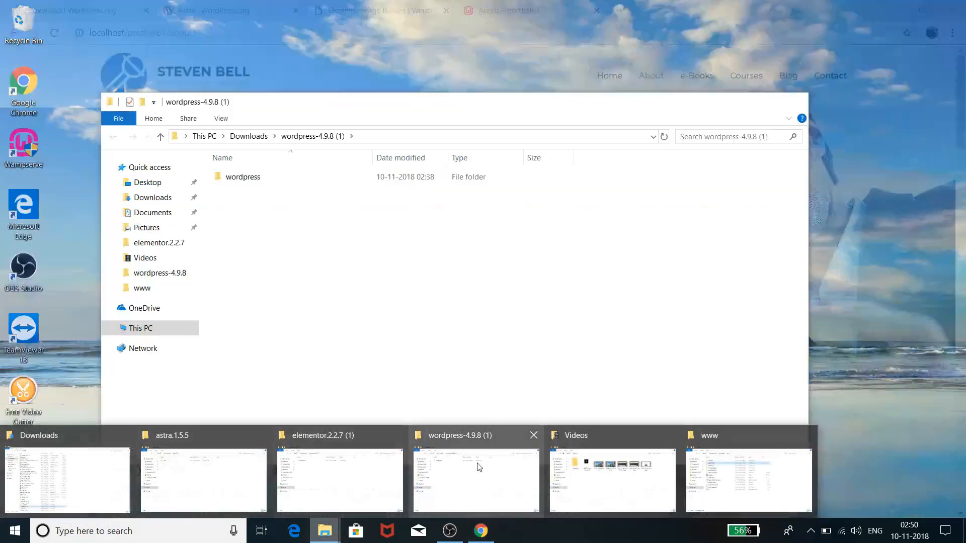
pyautogui.click(490, 469)
pyautogui.click(265, 183)
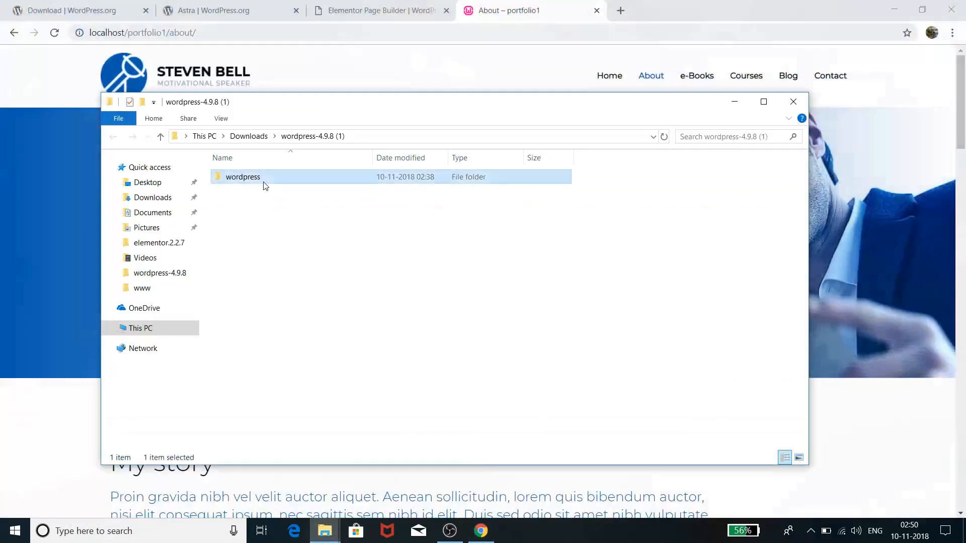
pyautogui.doubleClick(265, 183)
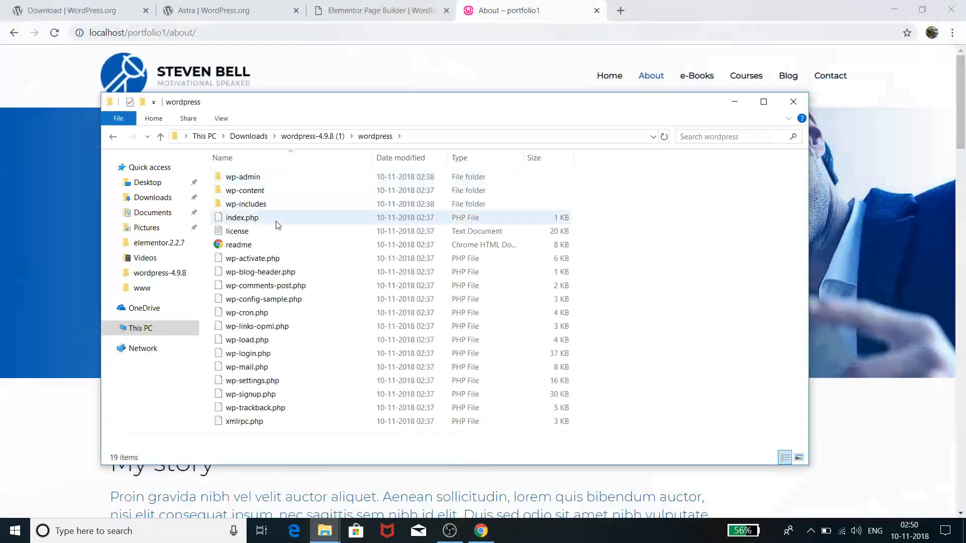
pyautogui.click(331, 137)
pyautogui.rightClick(251, 182)
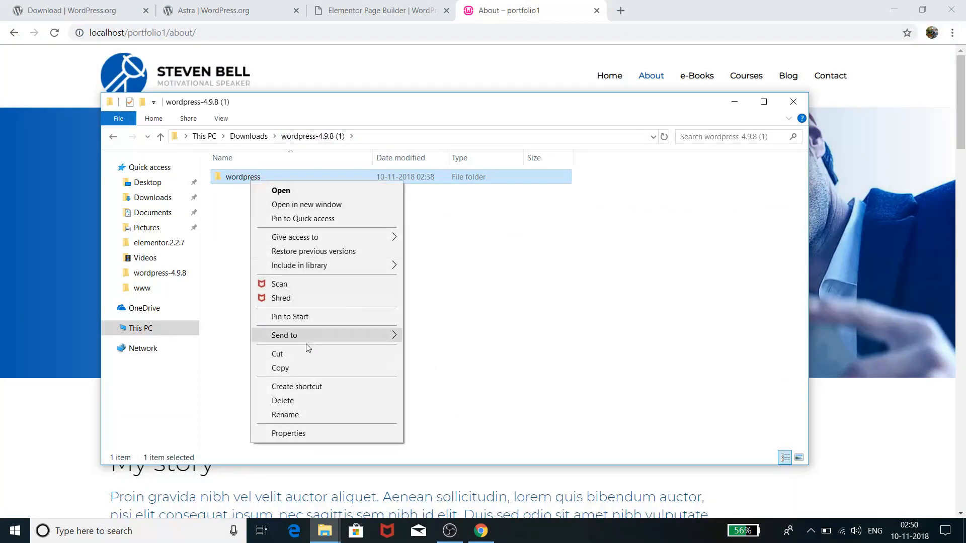
pyautogui.click(305, 372)
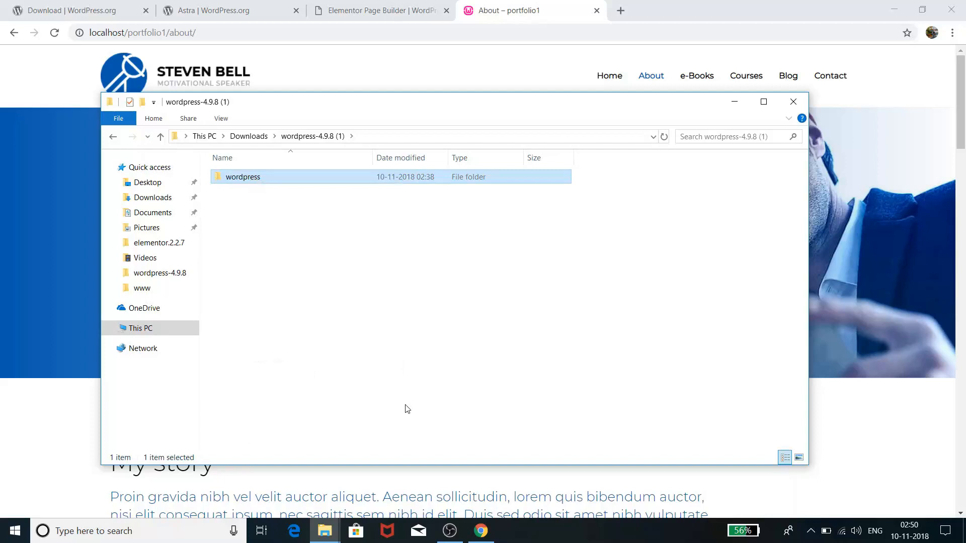
# Step: Switch to the www directory of wamp64 and paste the copied wordpress folder into it
pyautogui.hotkey('alt', 'Tab')
pyautogui.press('Tab')
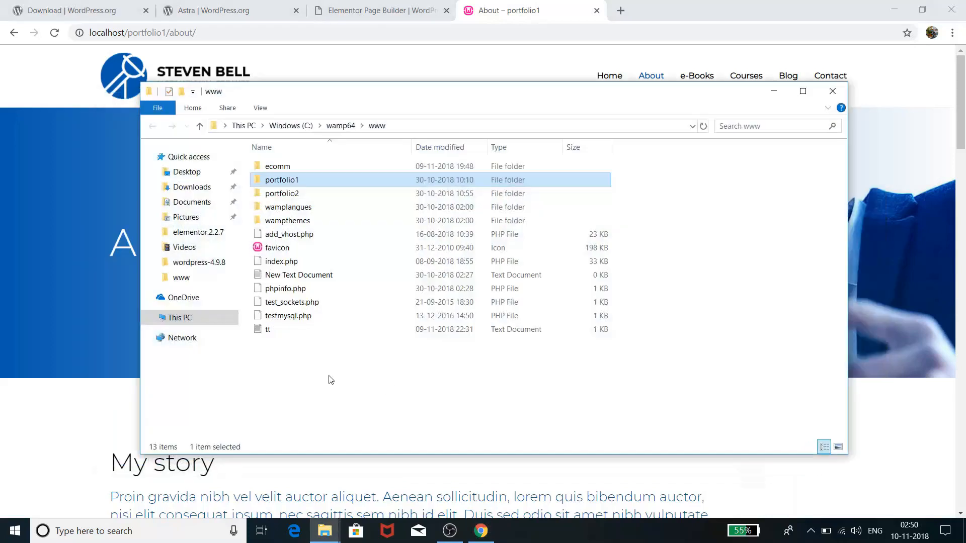
pyautogui.rightClick(330, 380)
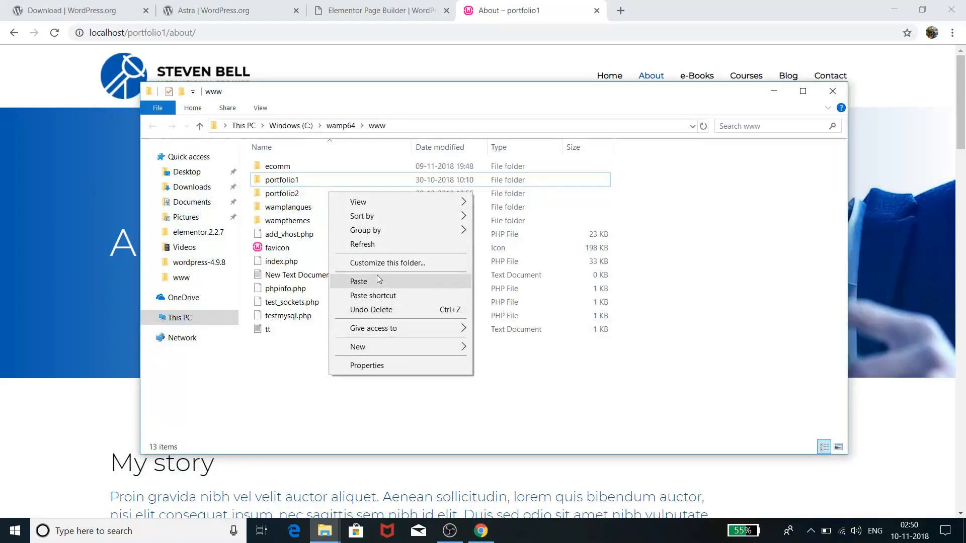
pyautogui.click(390, 282)
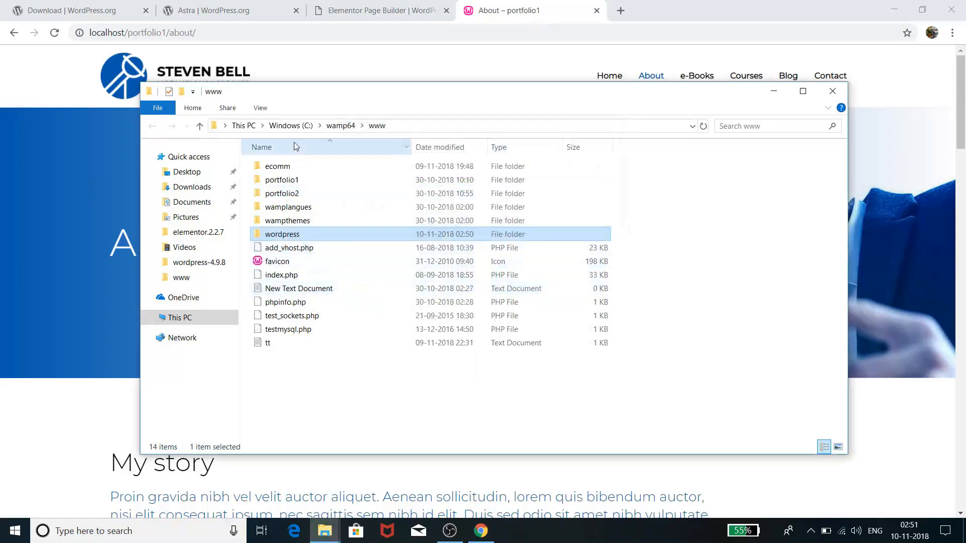
# Step: Rename the pasted wordpress folder to pf3 and open its wp-content folder
pyautogui.rightClick(291, 238)
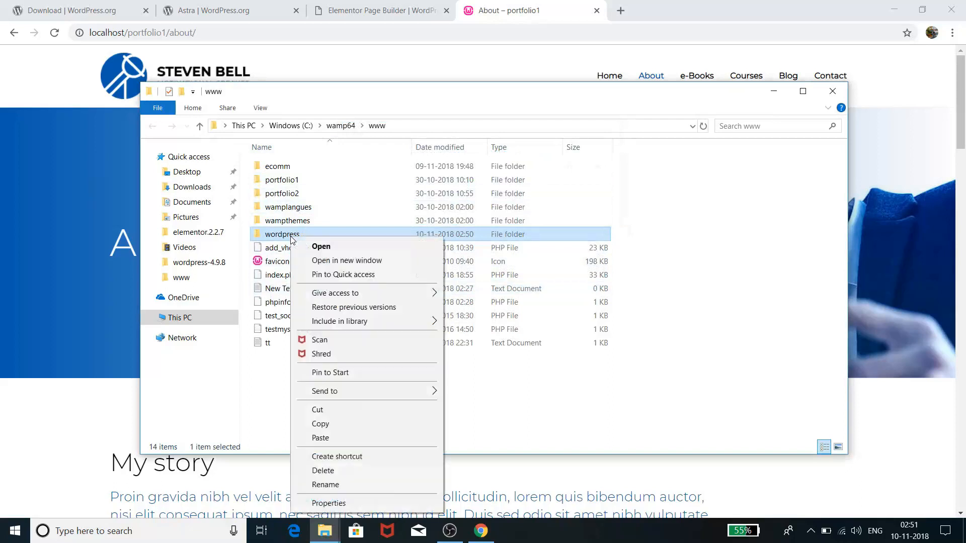
pyautogui.click(340, 485)
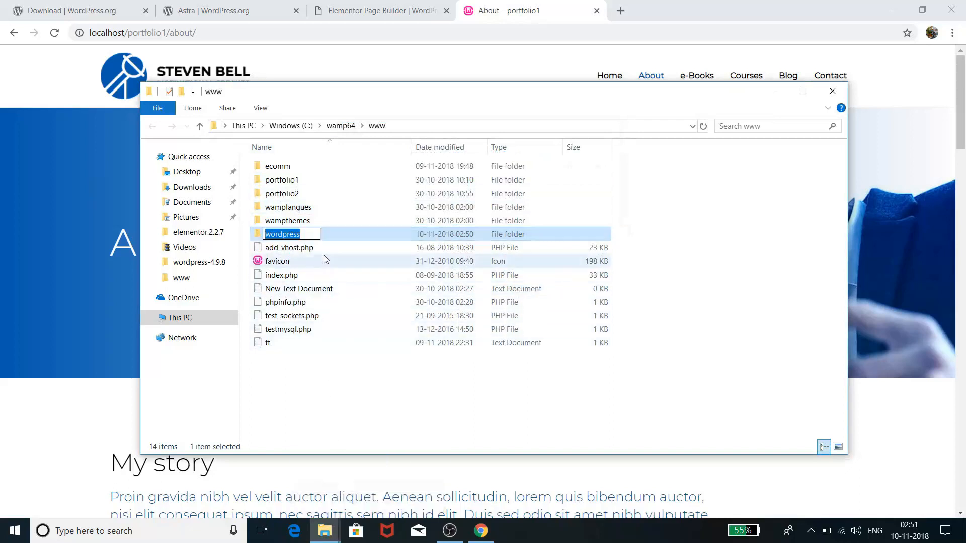
pyautogui.write('pf3')
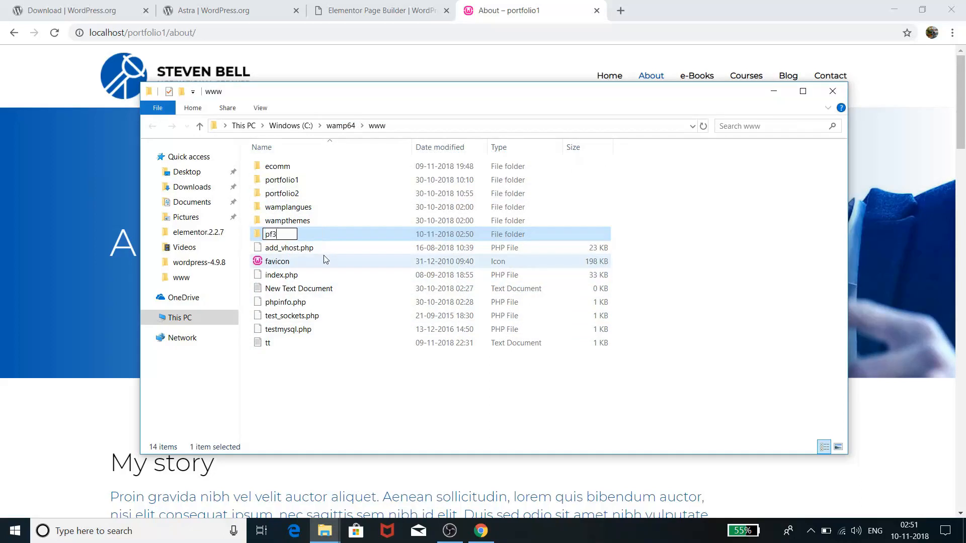
pyautogui.press('Return')
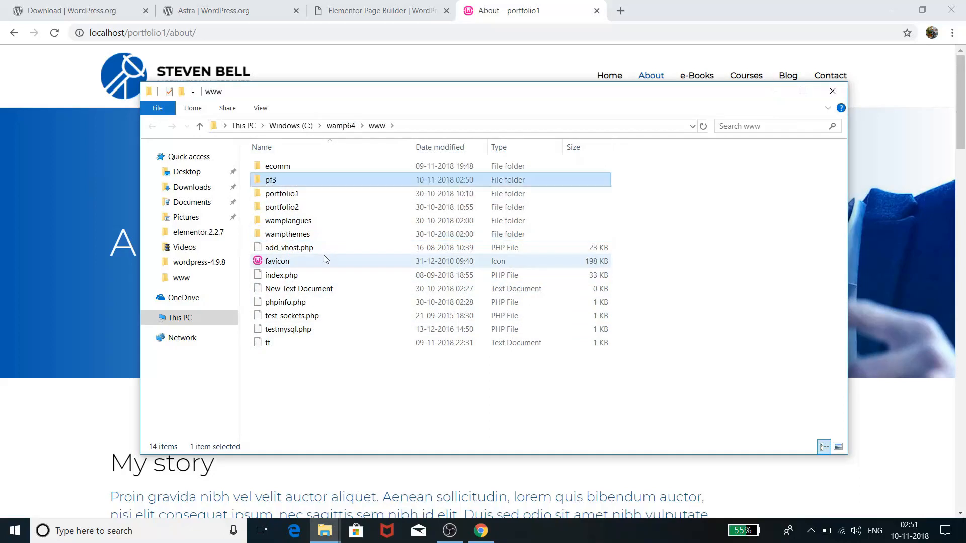
pyautogui.doubleClick(330, 183)
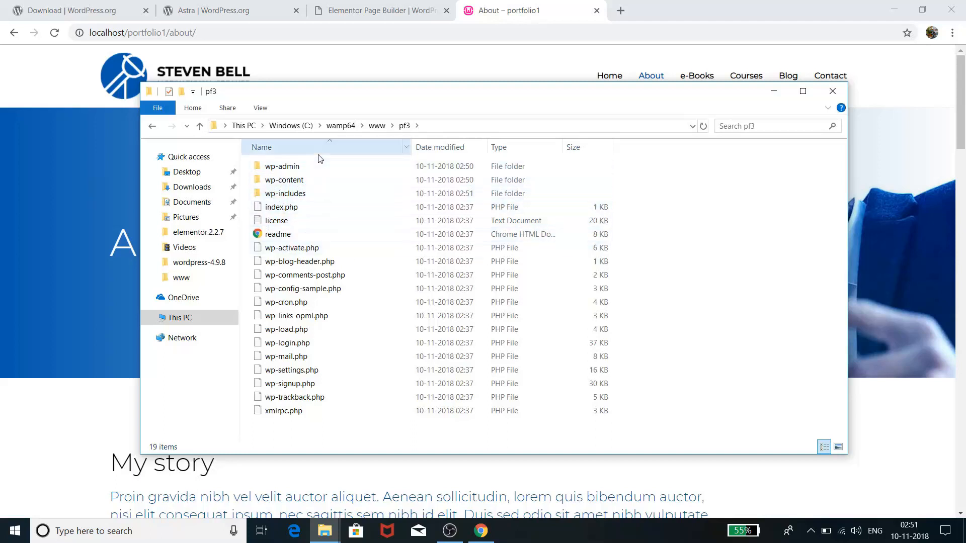
pyautogui.doubleClick(327, 184)
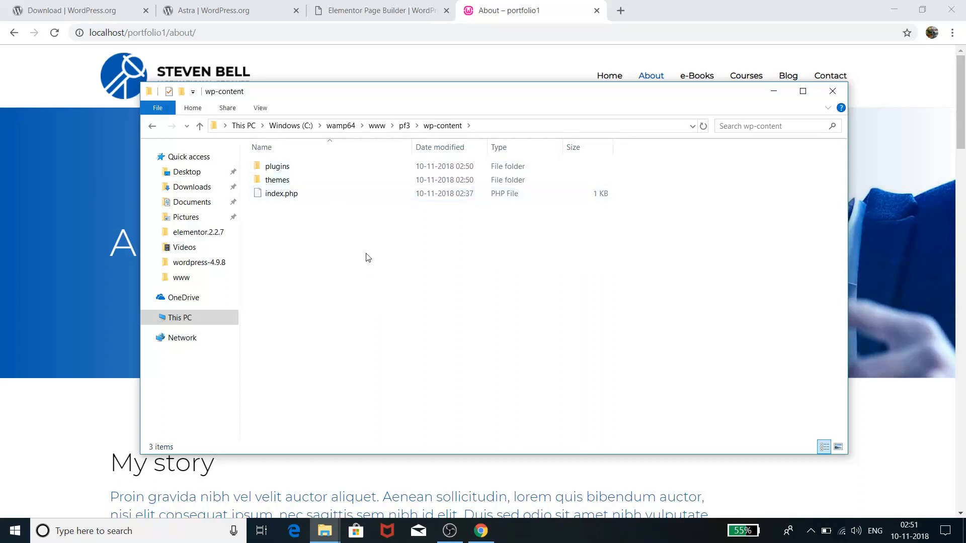
# Step: Go to the astra.1.5.5 folder in Downloads, check the contents of its astra folder, and copy that folder
pyautogui.hotkey('alt', 'Tab')
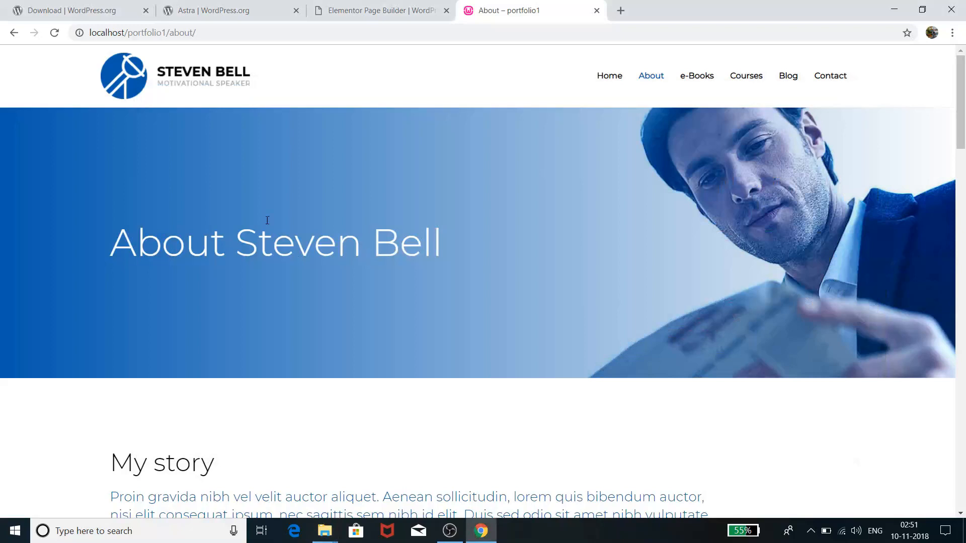
pyautogui.hotkey('alt', 'Tab')
pyautogui.hotkey('alt', 'Tab')
pyautogui.press('Tab')
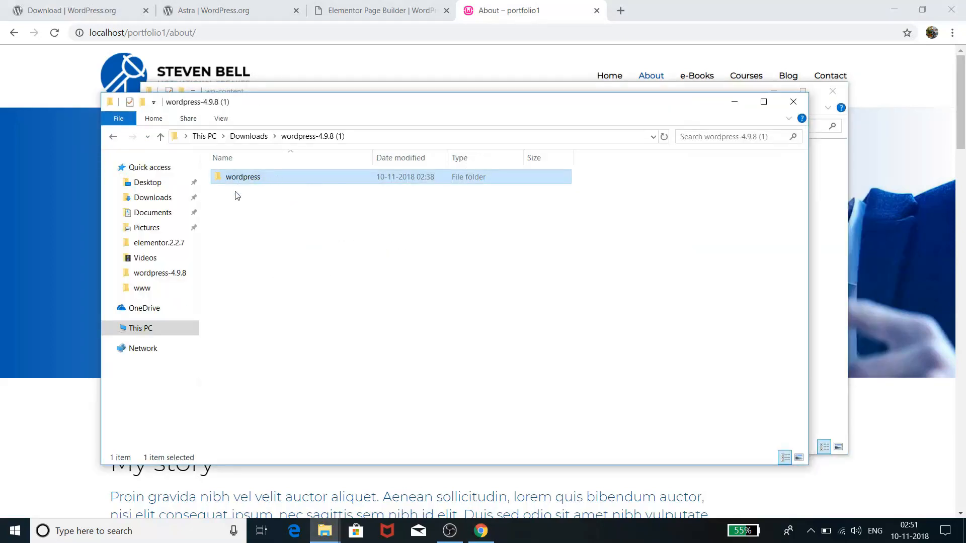
pyautogui.click(265, 137)
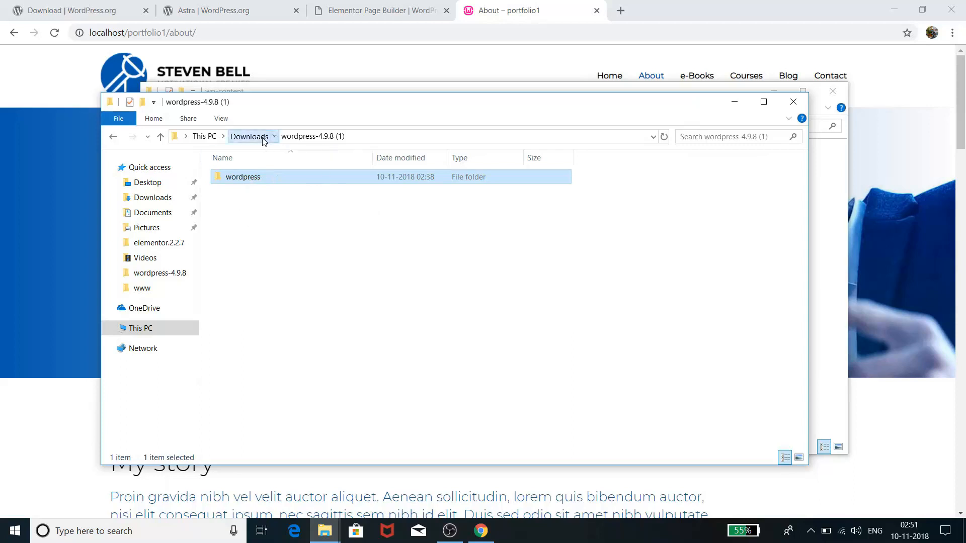
pyautogui.scroll(-2, 310, 332)
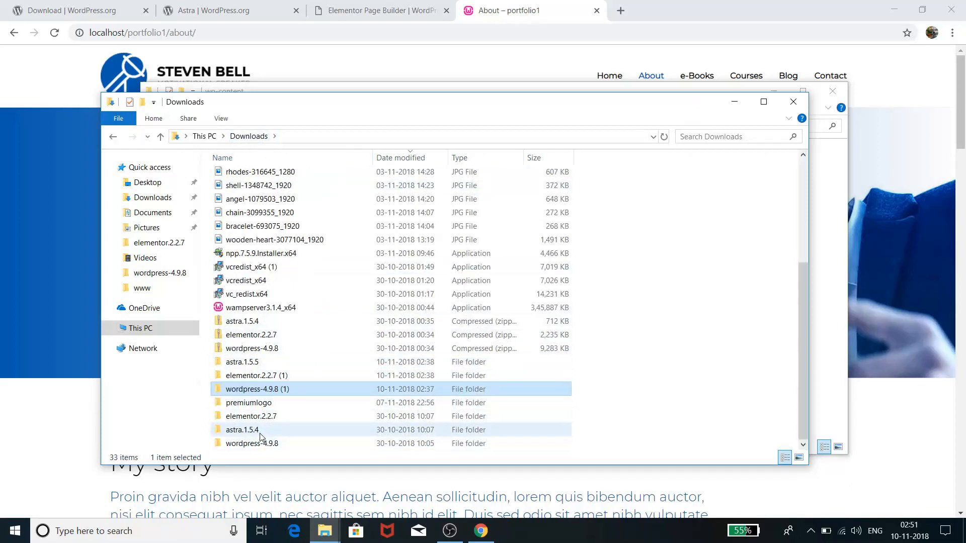
pyautogui.doubleClick(268, 365)
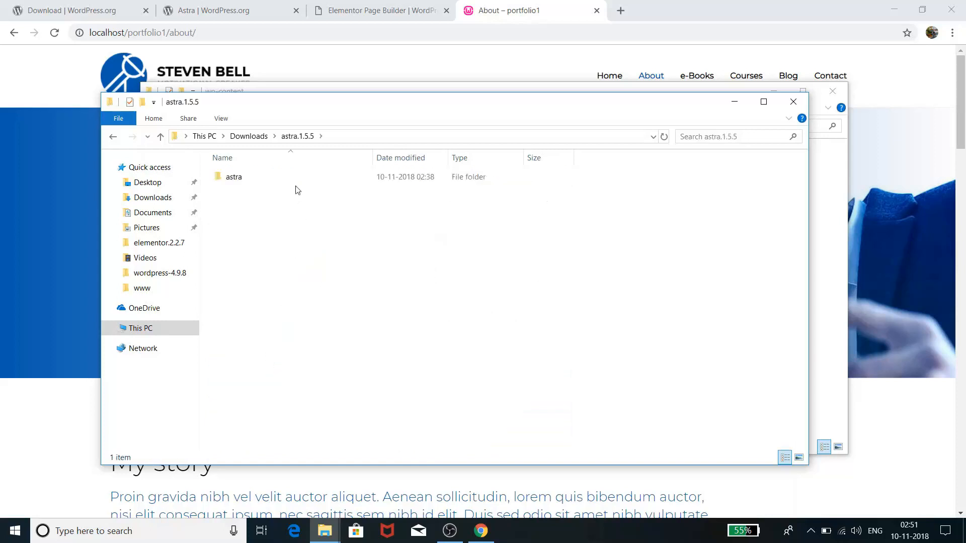
pyautogui.doubleClick(258, 176)
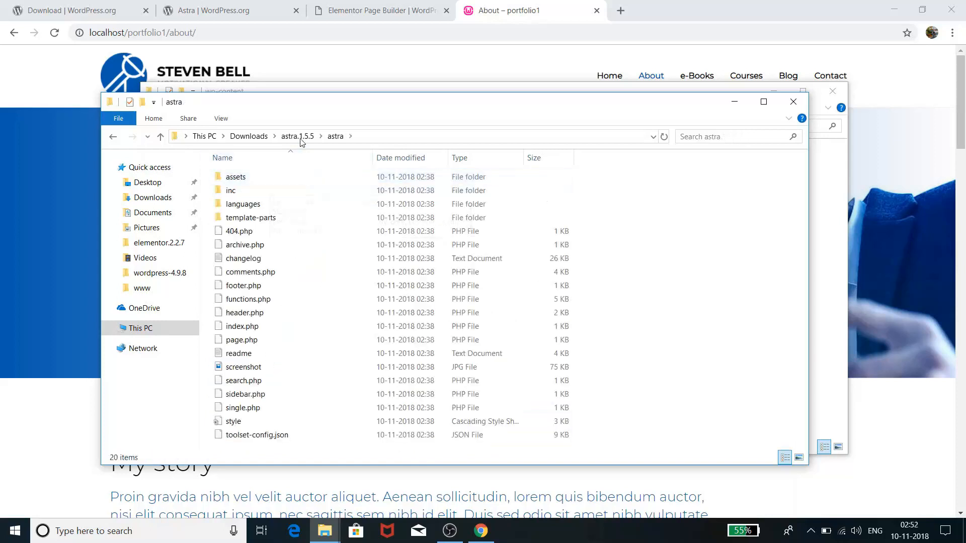
pyautogui.click(298, 136)
pyautogui.rightClick(242, 179)
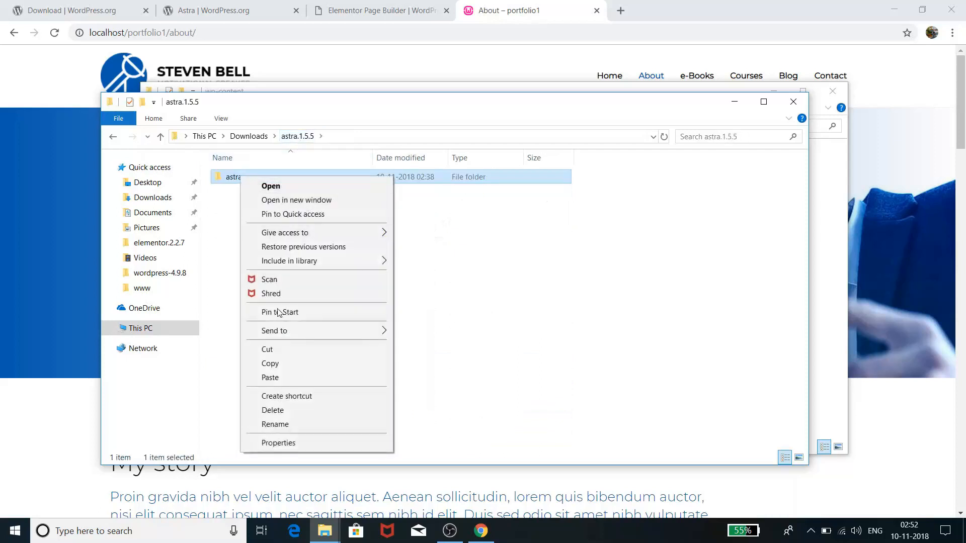
pyautogui.click(297, 364)
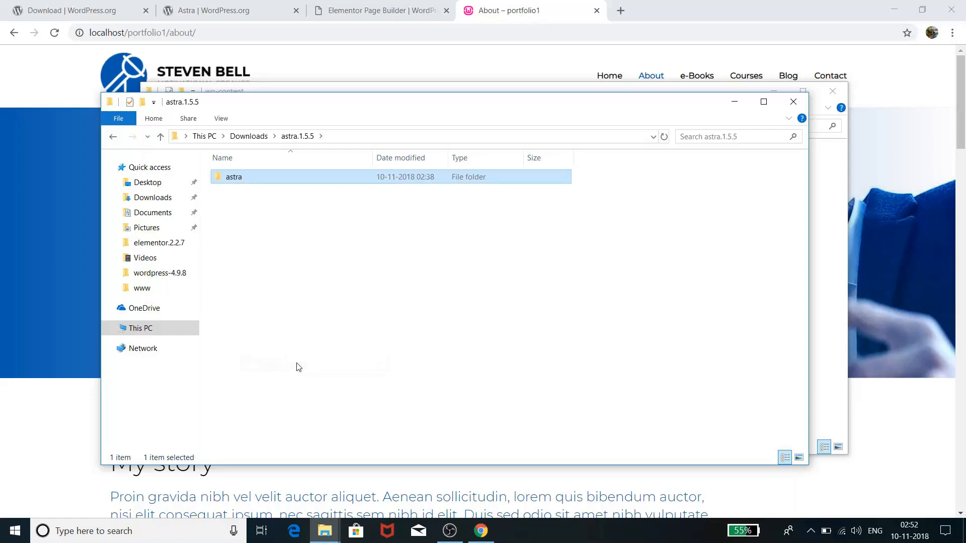
# Step: Switch to pf3's wp-content folder and paste the copied astra folder into its themes folder
pyautogui.hotkey('alt', 'Tab')
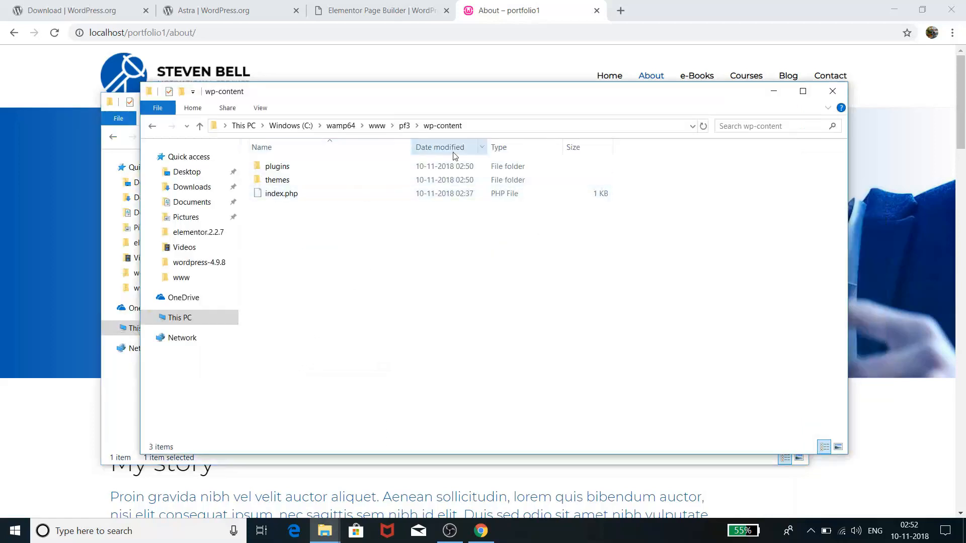
pyautogui.doubleClick(321, 183)
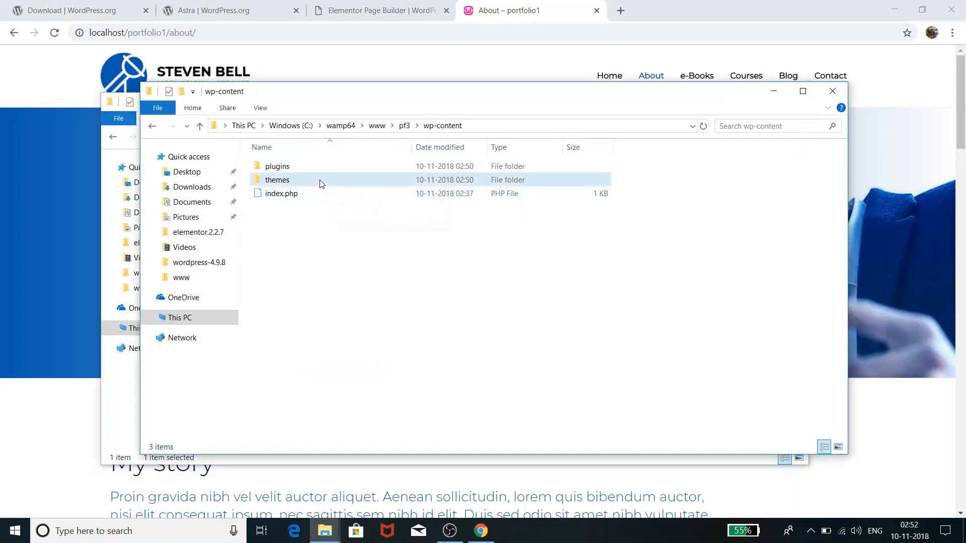
pyautogui.rightClick(325, 283)
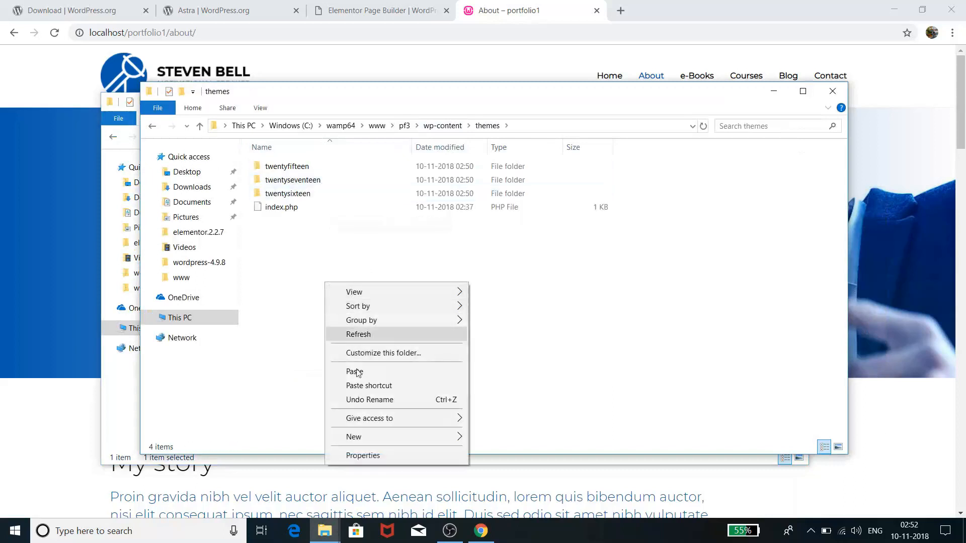
pyautogui.click(381, 372)
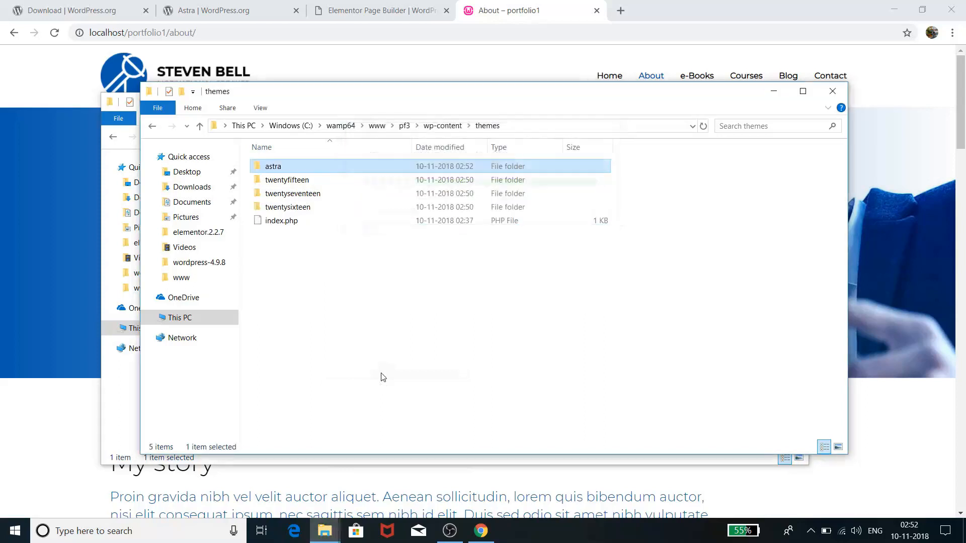
# Step: Go to the elementor.2.2.7 (1) folder in Downloads and copy its elementor folder
pyautogui.hotkey('alt', 'Tab')
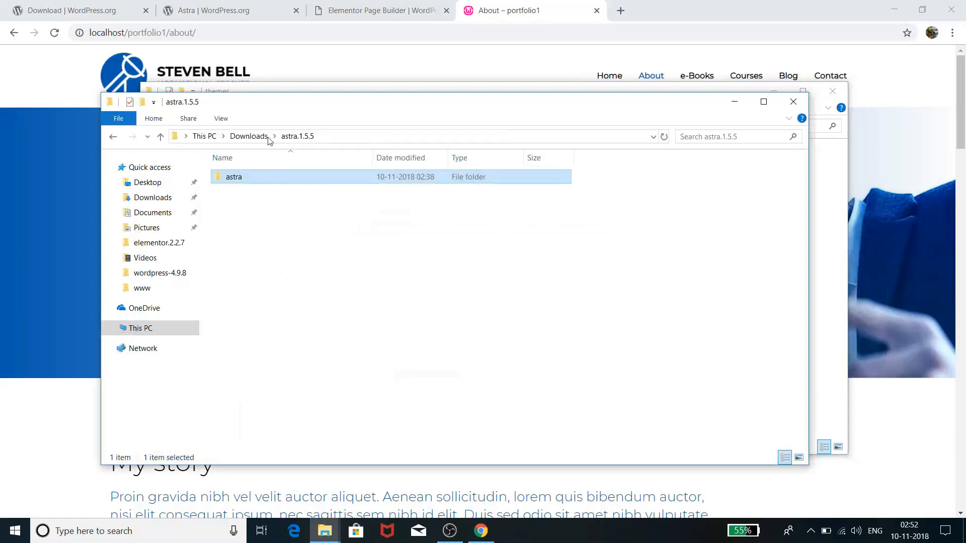
pyautogui.click(267, 137)
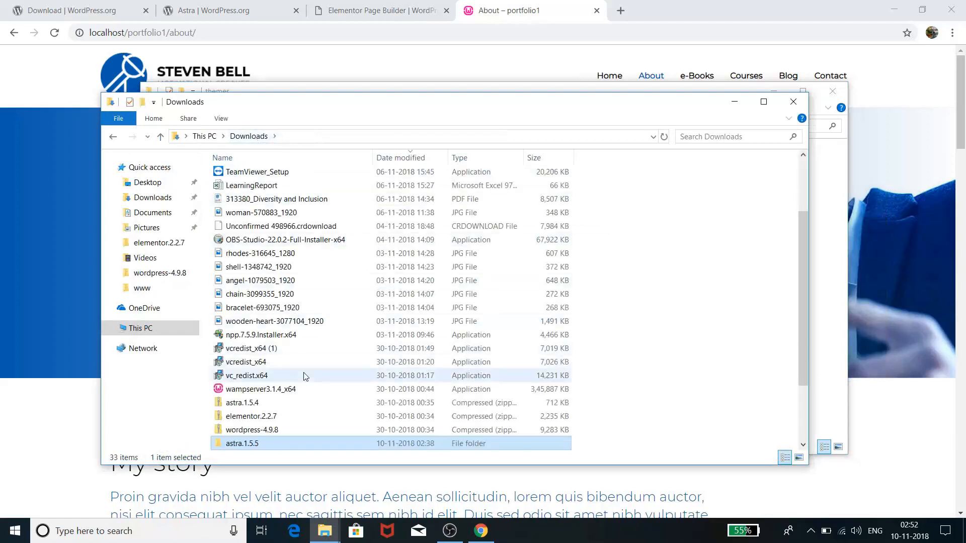
pyautogui.scroll(-1, 306, 377)
pyautogui.scroll(-1, 284, 394)
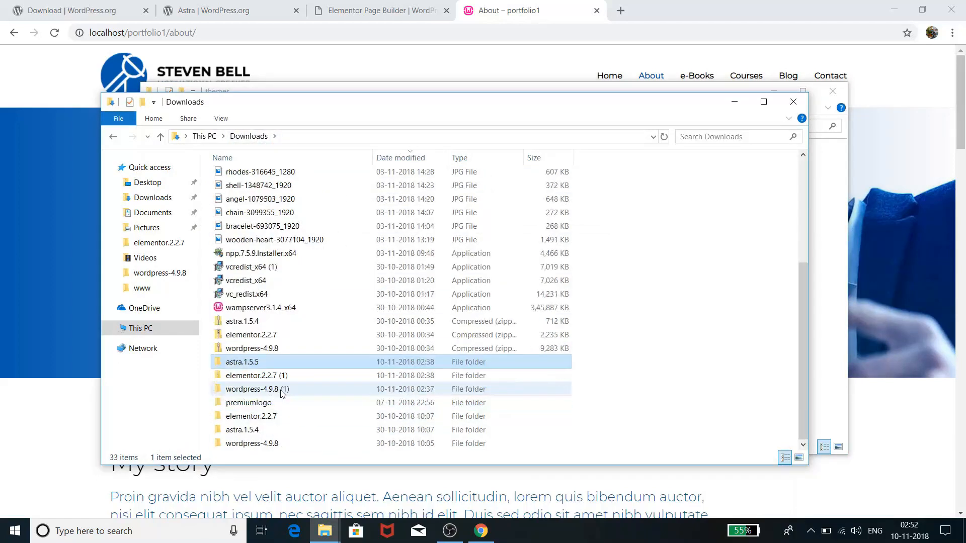
pyautogui.click(264, 377)
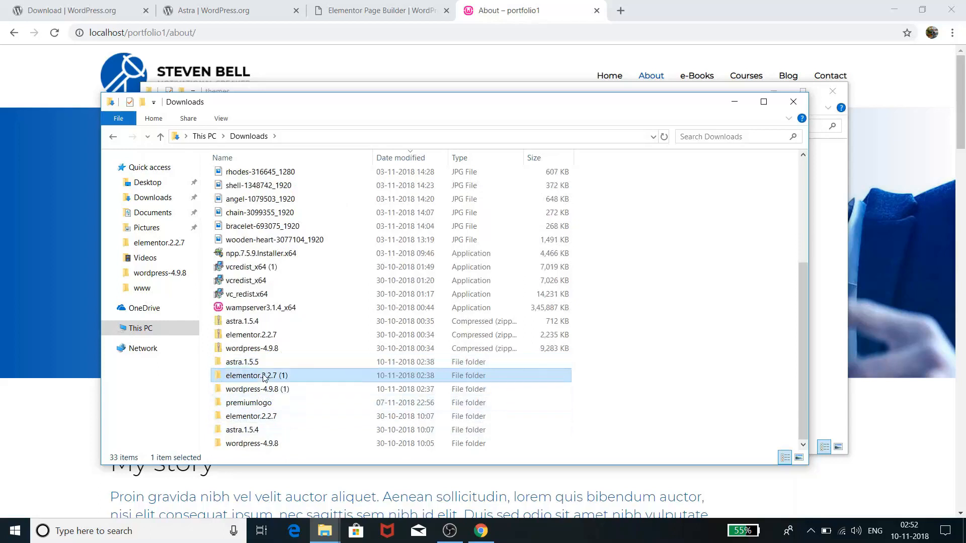
pyautogui.doubleClick(264, 377)
pyautogui.rightClick(257, 177)
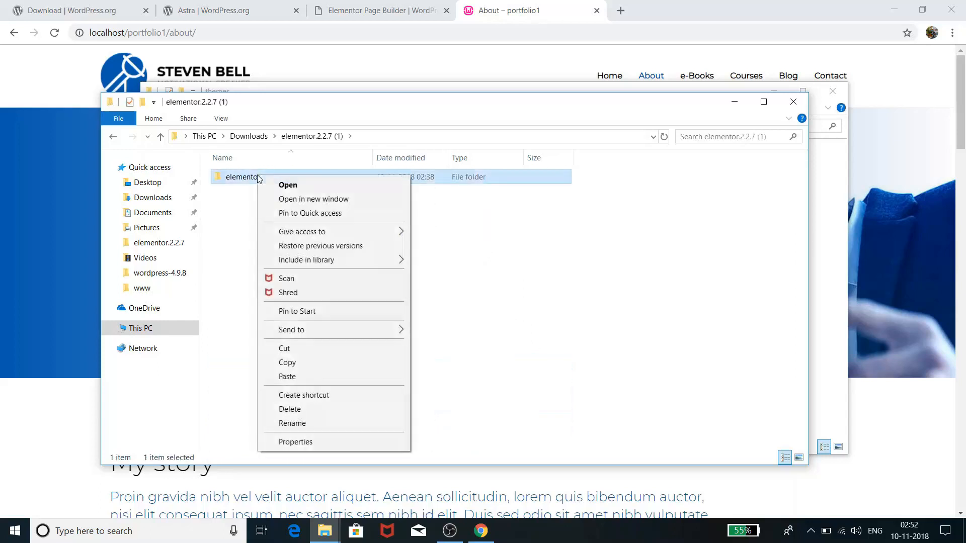
pyautogui.click(298, 367)
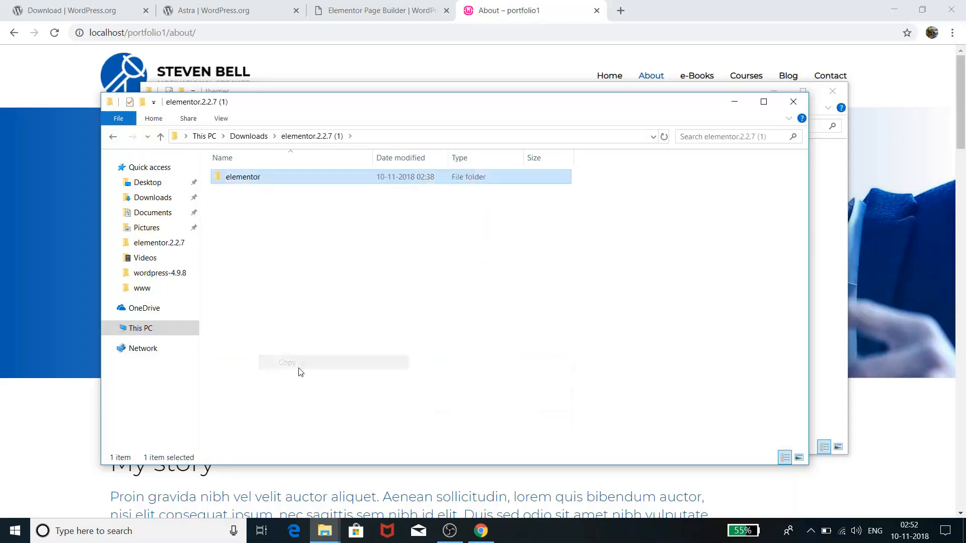
# Step: Switch back to pf3's wp-content folder and paste the copied elementor folder into its plugins folder
pyautogui.hotkey('alt', 'Tab')
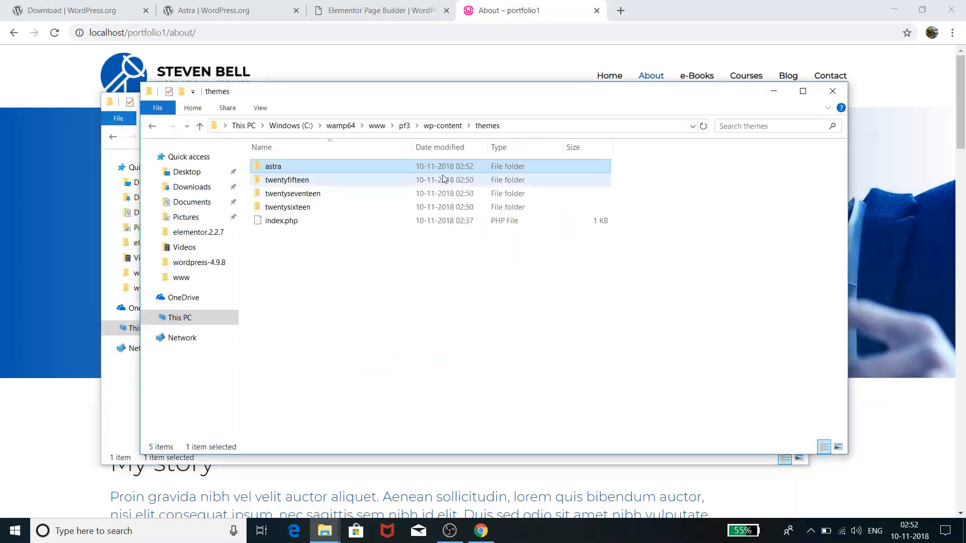
pyautogui.click(442, 126)
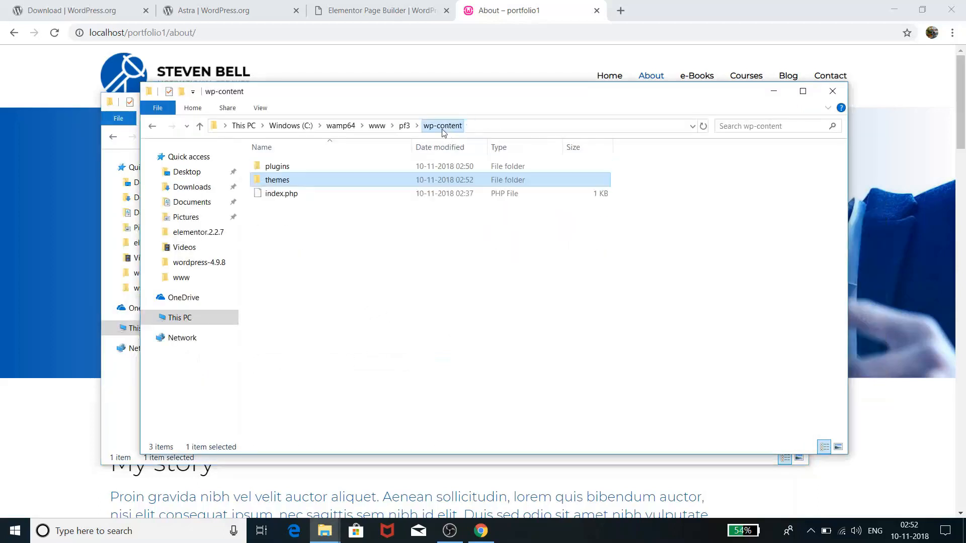
pyautogui.doubleClick(303, 165)
pyautogui.rightClick(333, 293)
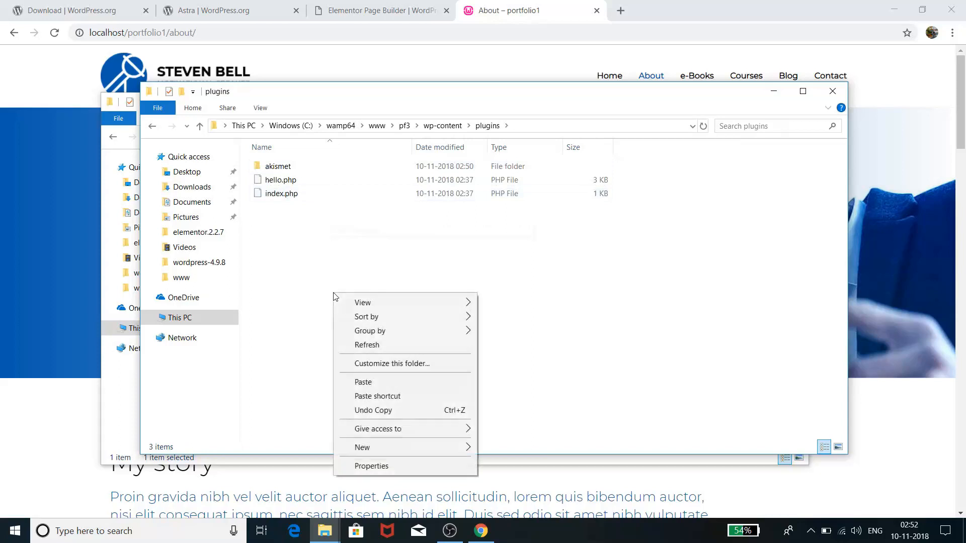
pyautogui.click(388, 385)
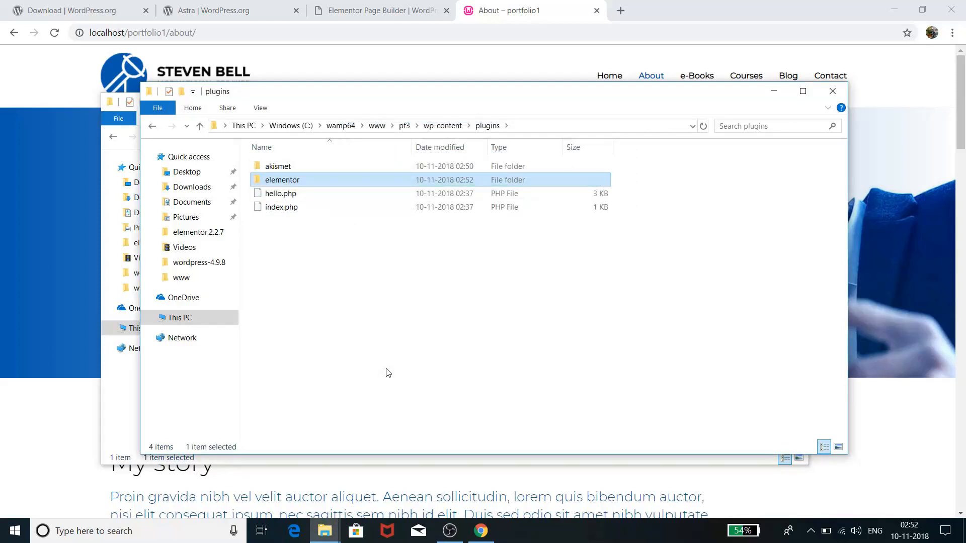
# Step: From the www directory, check the contents of pf3's plugins and themes folders, and minimize both folder windows
pyautogui.click(376, 126)
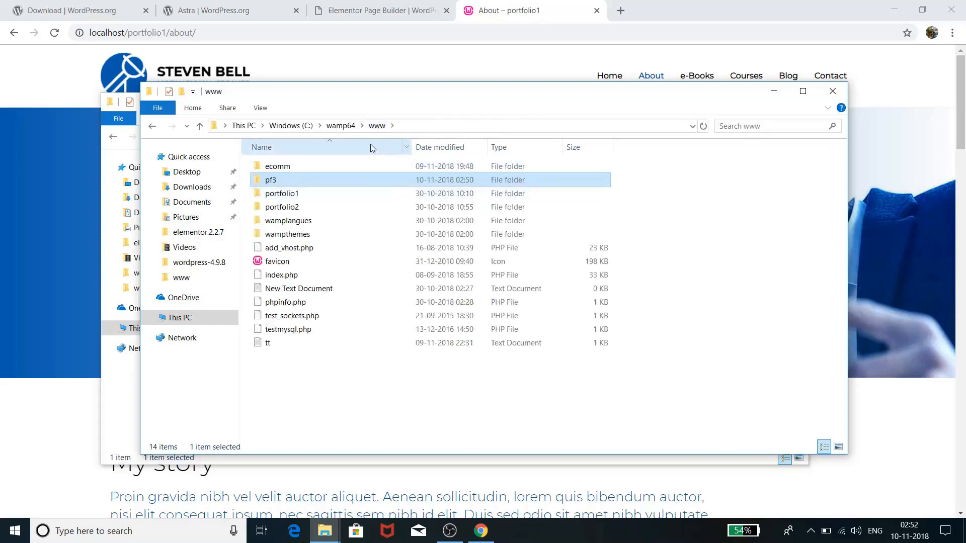
pyautogui.doubleClick(278, 184)
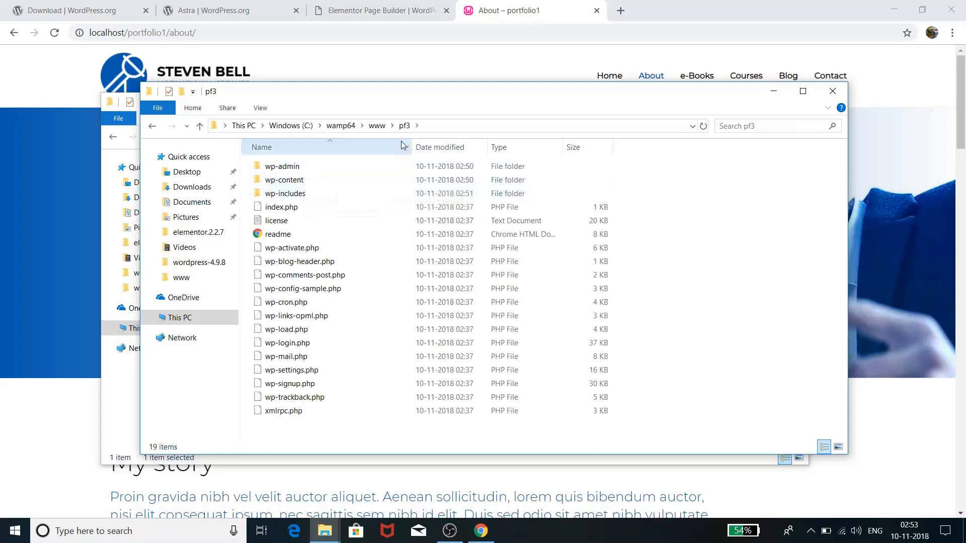
pyautogui.doubleClick(325, 185)
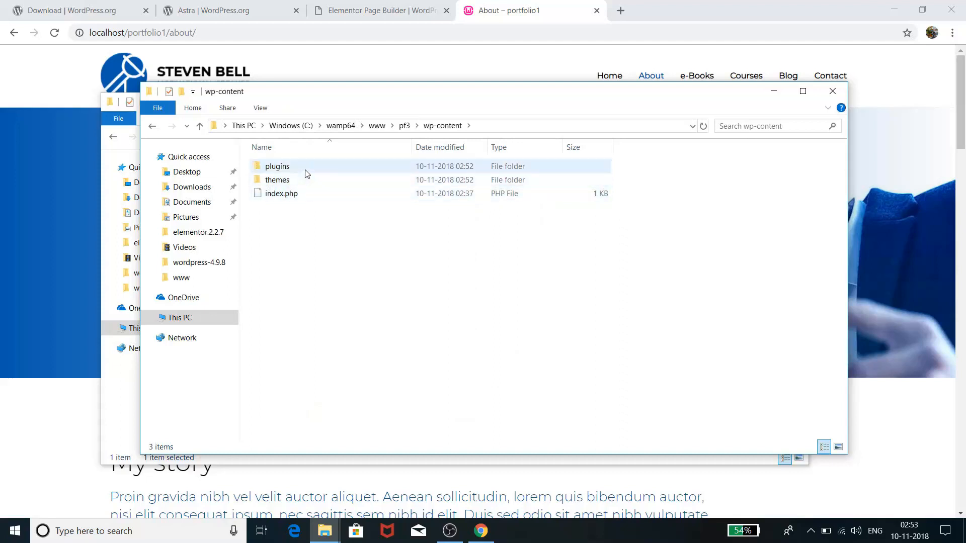
pyautogui.doubleClick(307, 173)
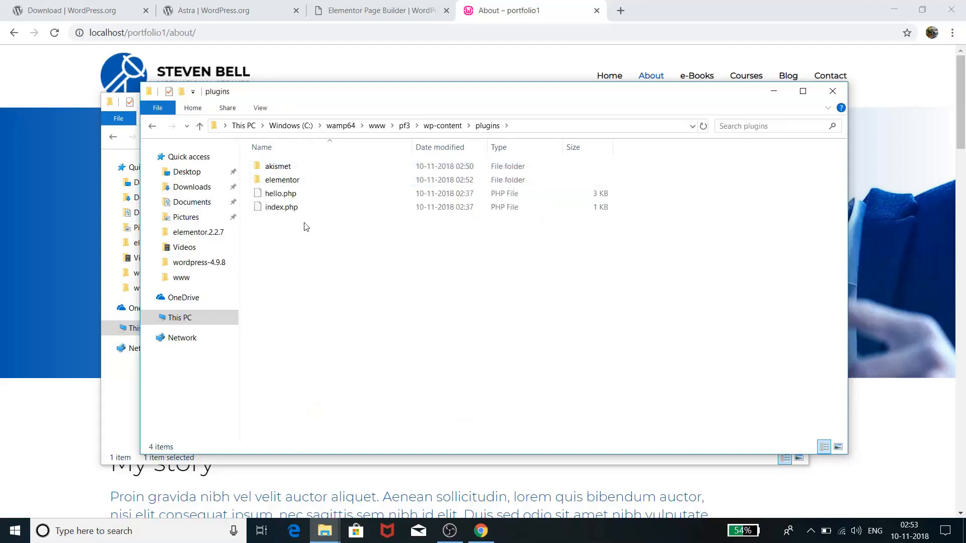
pyautogui.click(443, 125)
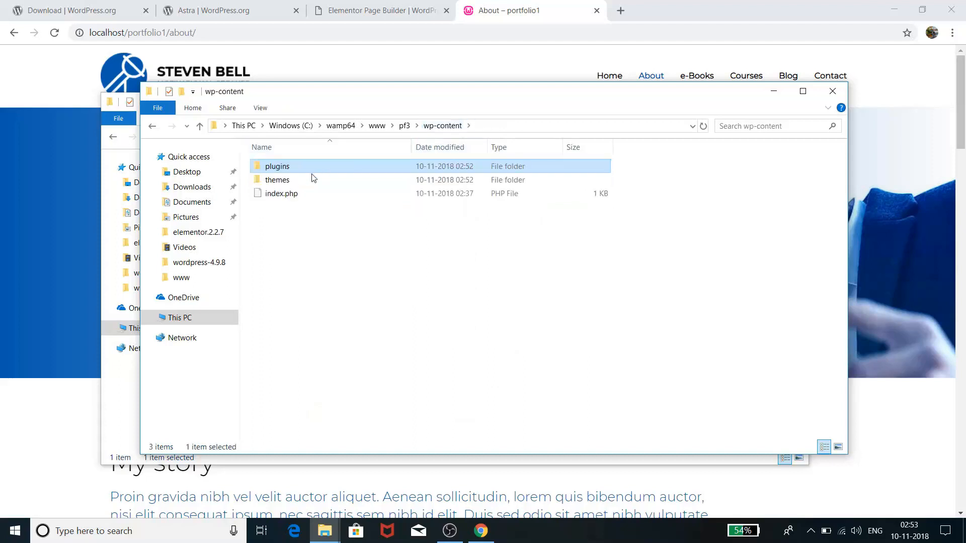
pyautogui.doubleClick(302, 181)
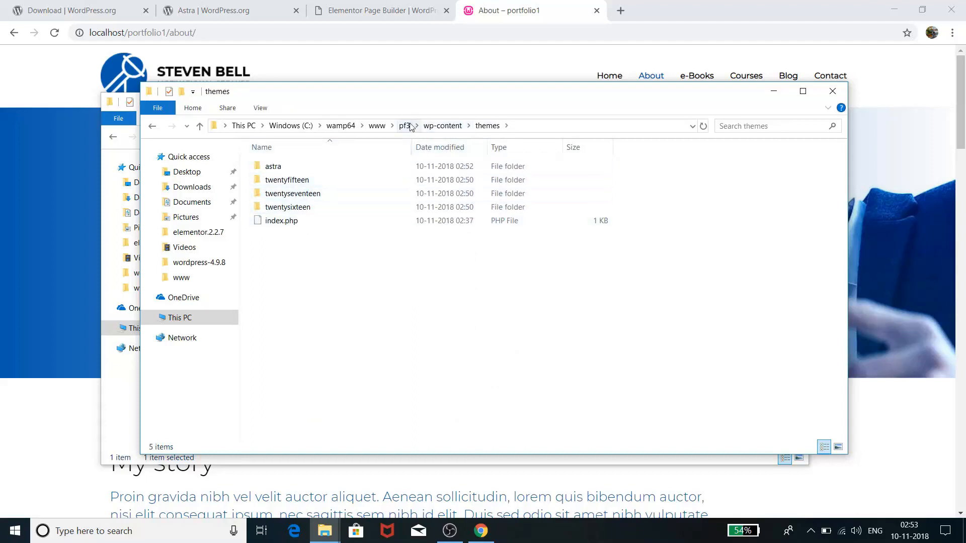
pyautogui.click(774, 96)
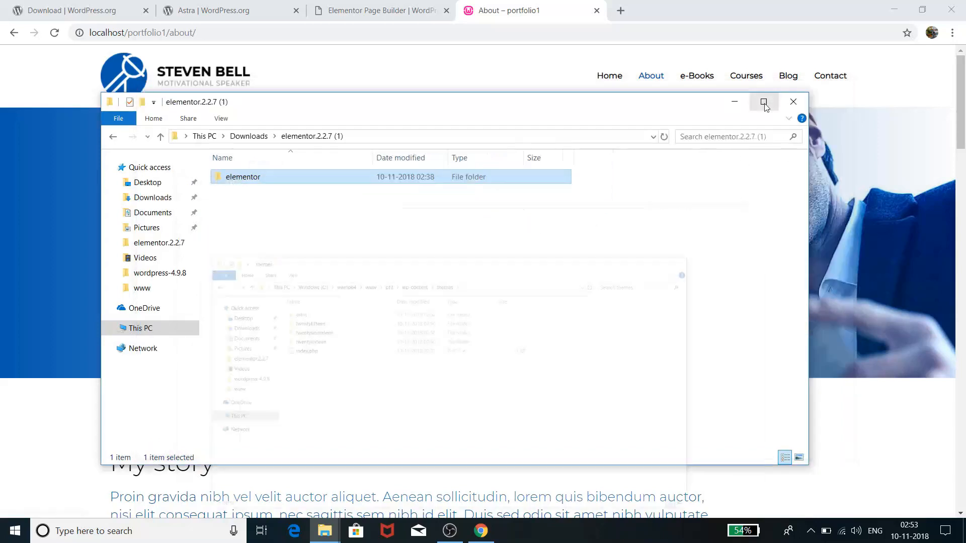
pyautogui.click(737, 98)
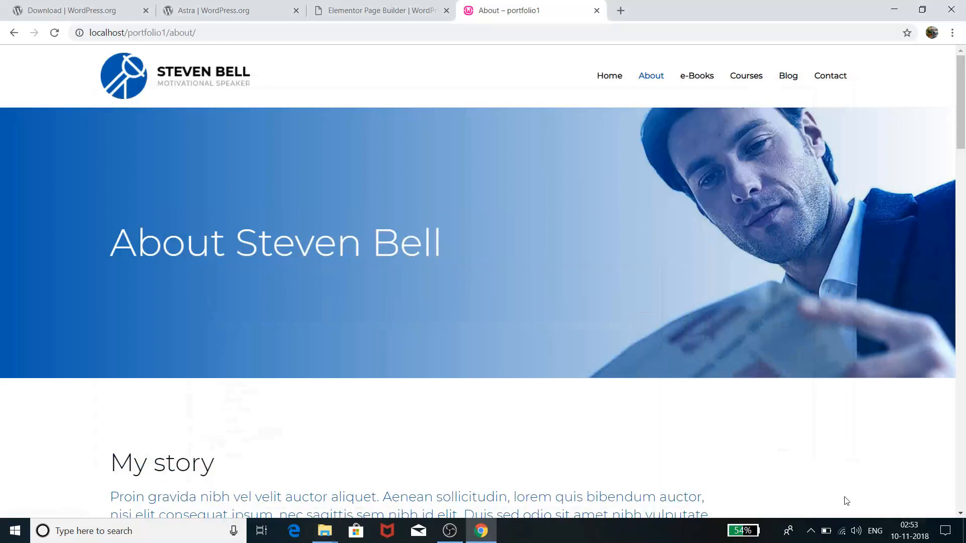
# Step: Launch phpMyAdmin from WampServer and log in to the MySQL server as root with a blank password
pyautogui.click(812, 531)
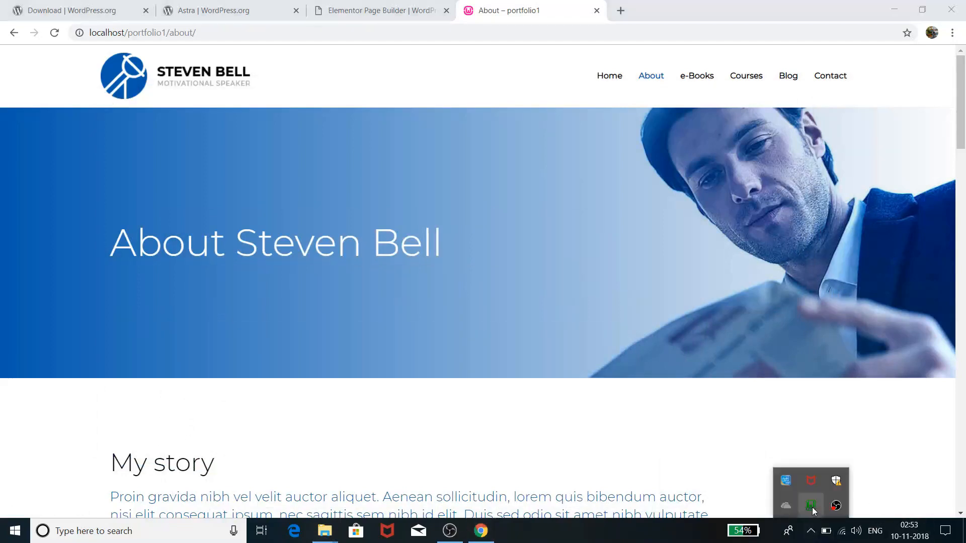
pyautogui.click(812, 507)
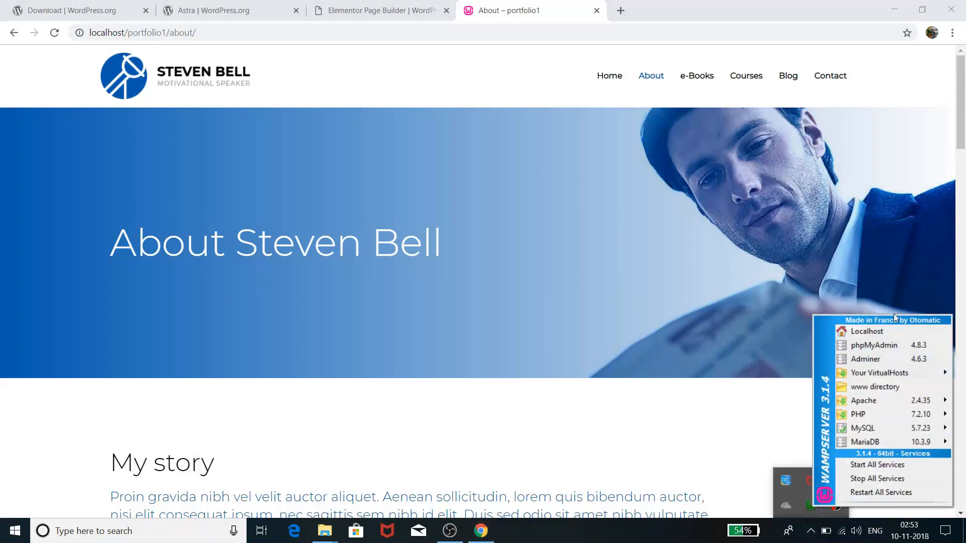
pyautogui.click(900, 346)
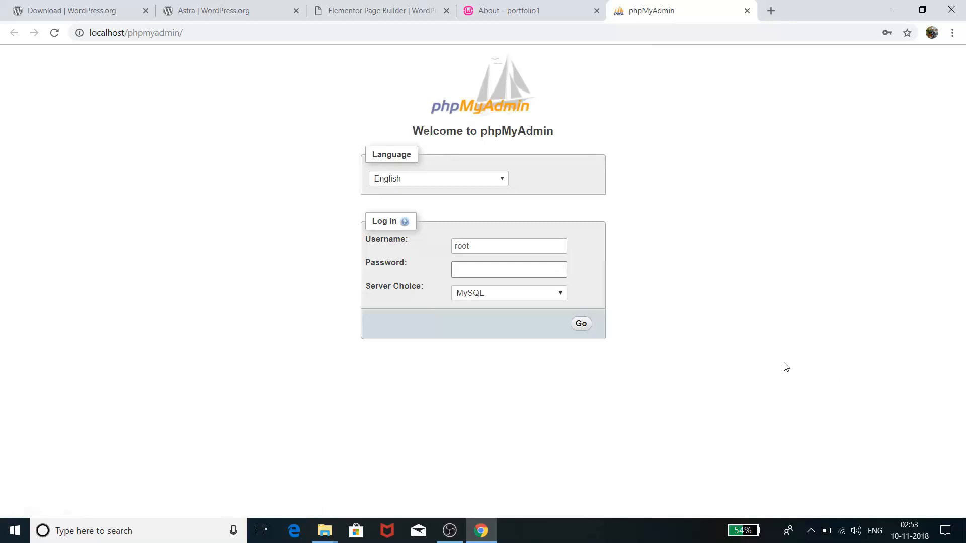
pyautogui.click(584, 324)
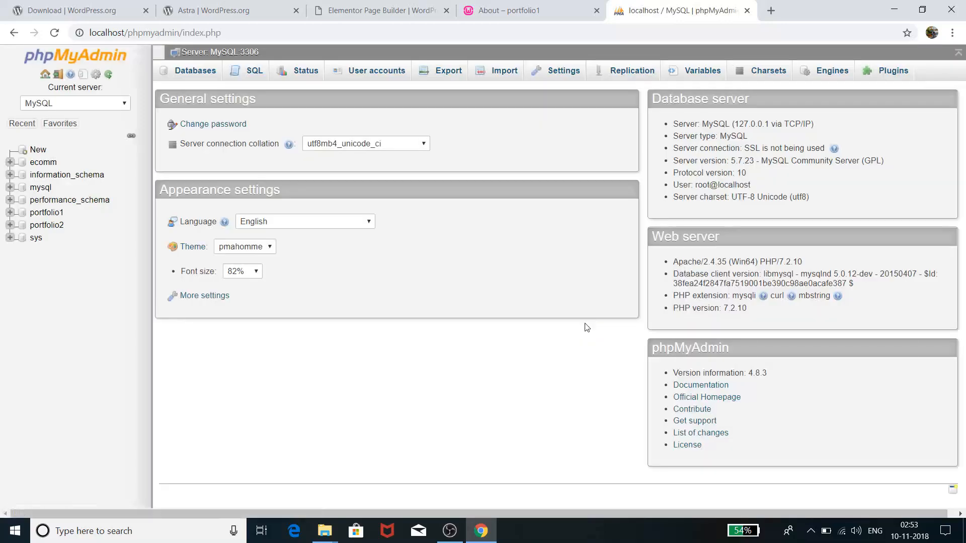
# Step: Create a new database named pf3 with the latin1_swedish_ci collation
pyautogui.click(191, 74)
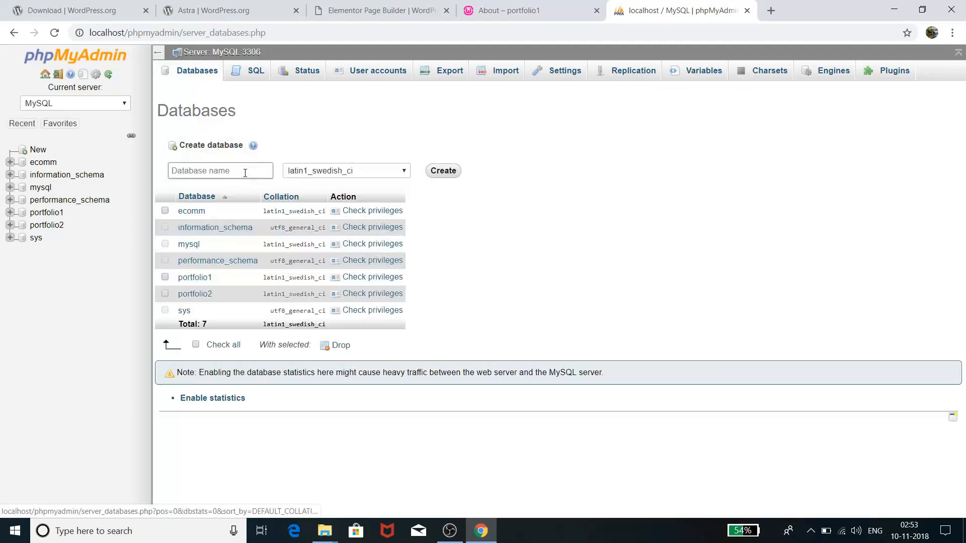
pyautogui.click(245, 173)
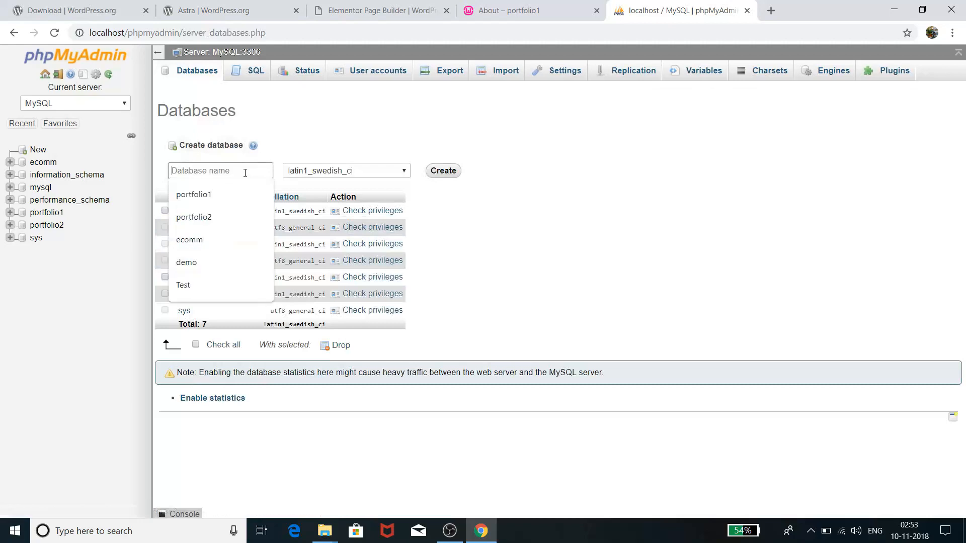
pyautogui.write('pf3')
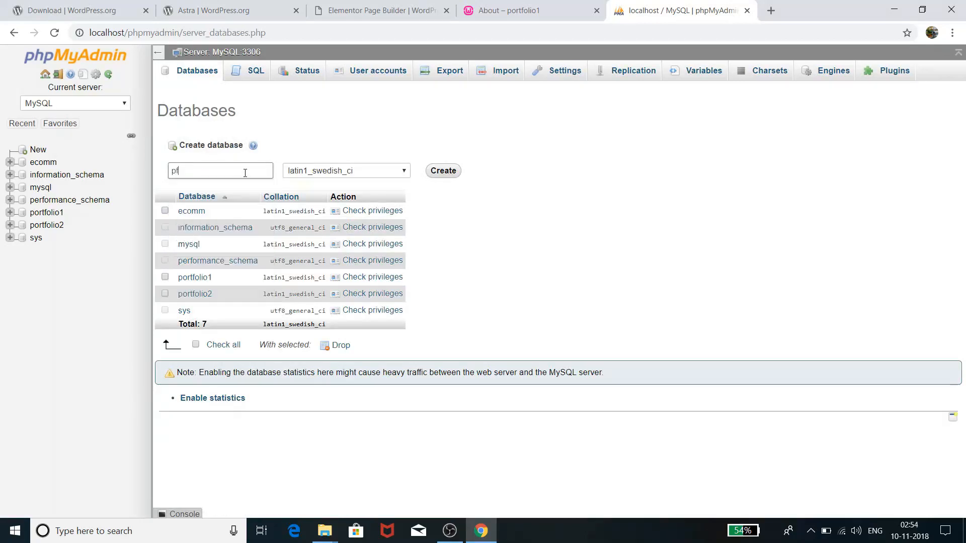
pyautogui.click(443, 173)
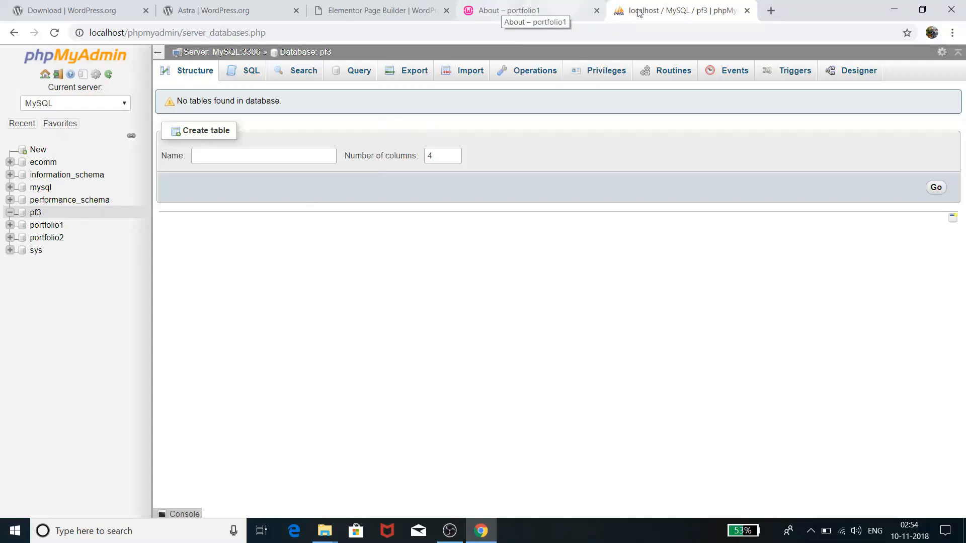
# Step: Open a new browser tab
pyautogui.click(771, 11)
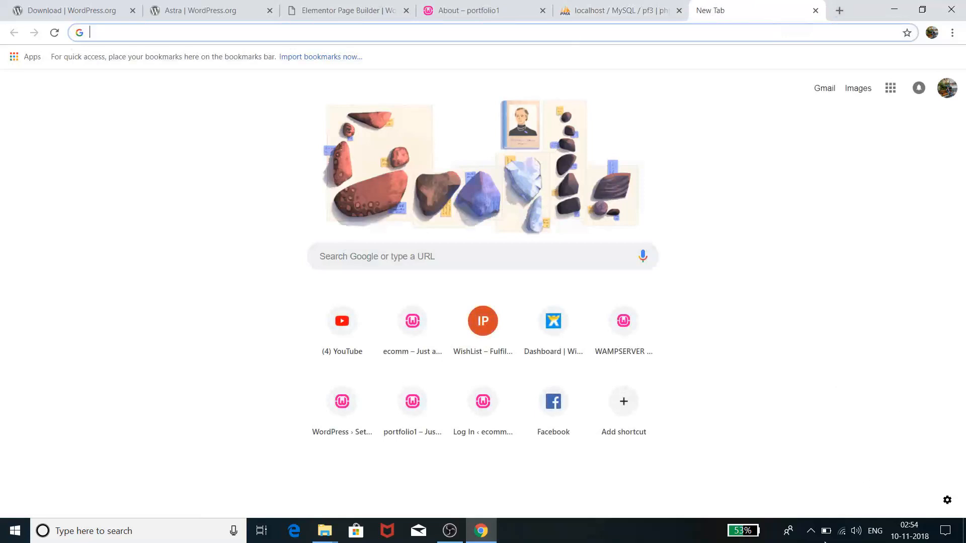
pyautogui.click(810, 531)
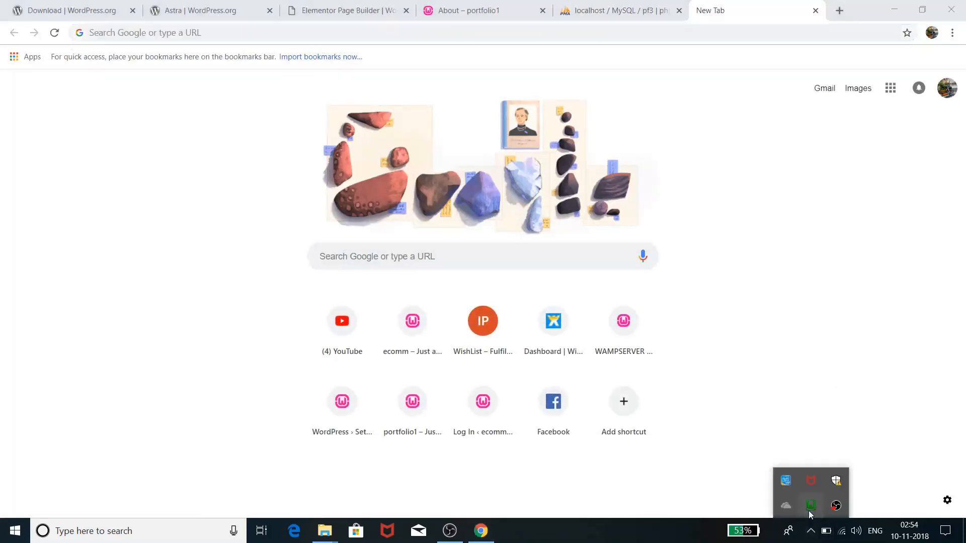
pyautogui.click(808, 510)
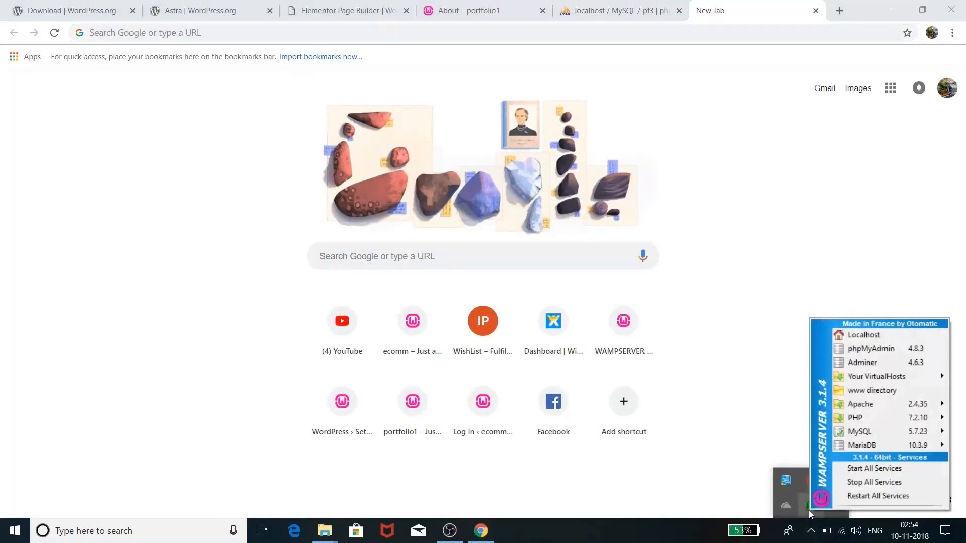
pyautogui.click(770, 333)
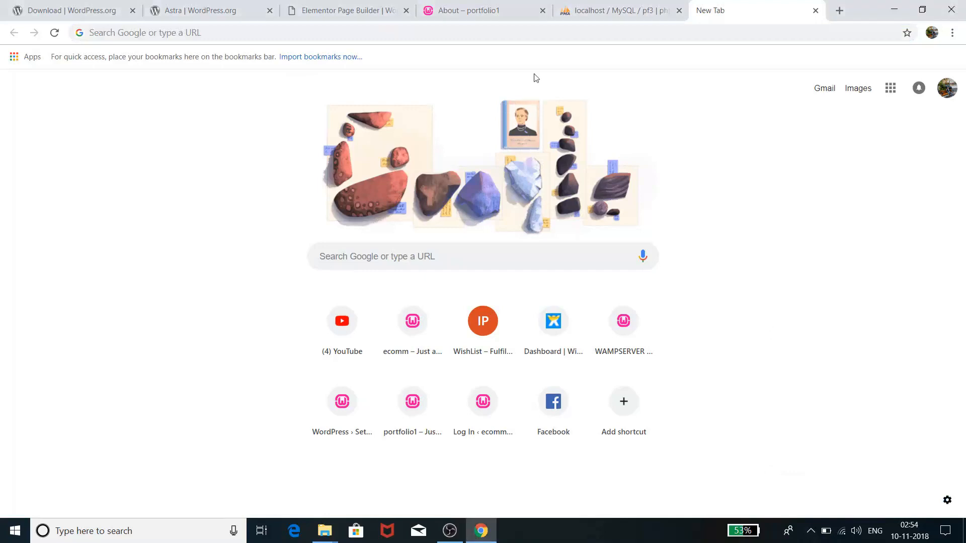
# Step: Load localhost/pf3 and start the WordPress setup in English (United States), proceeding to the database connection form
pyautogui.click(454, 33)
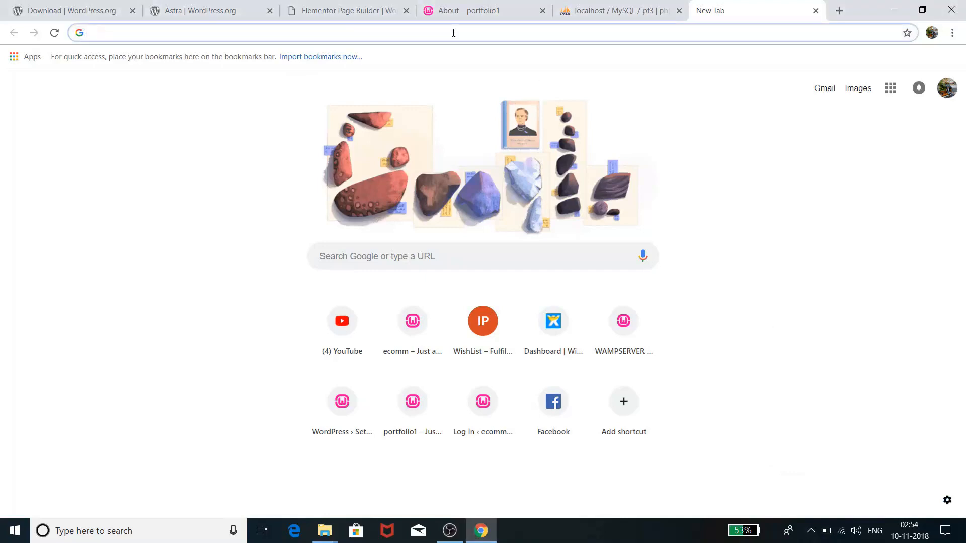
pyautogui.write('loc')
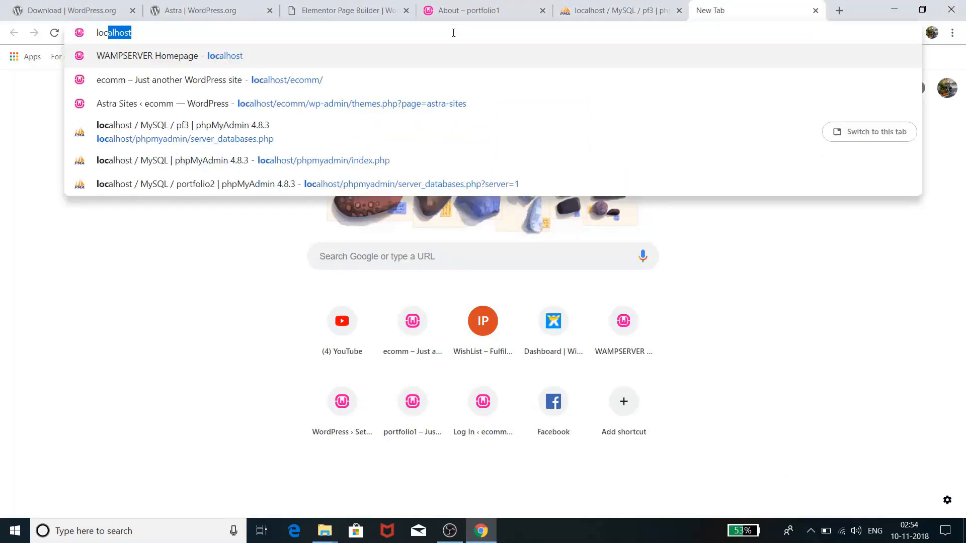
pyautogui.write('alho')
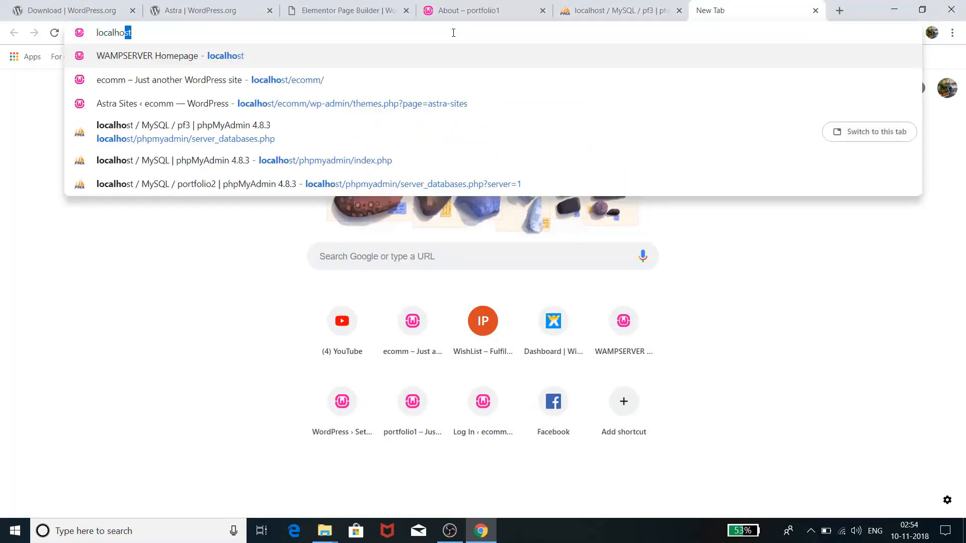
pyautogui.write('st/')
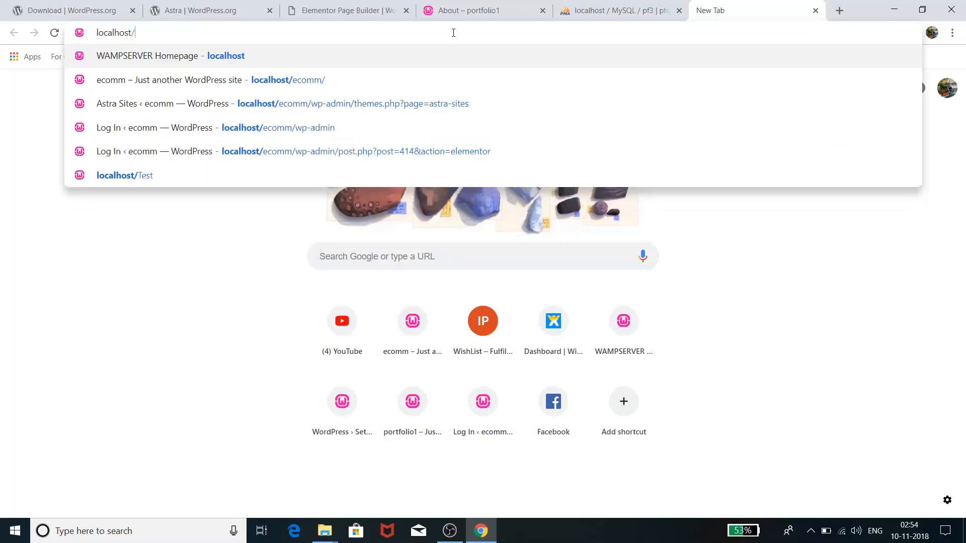
pyautogui.write('pf3')
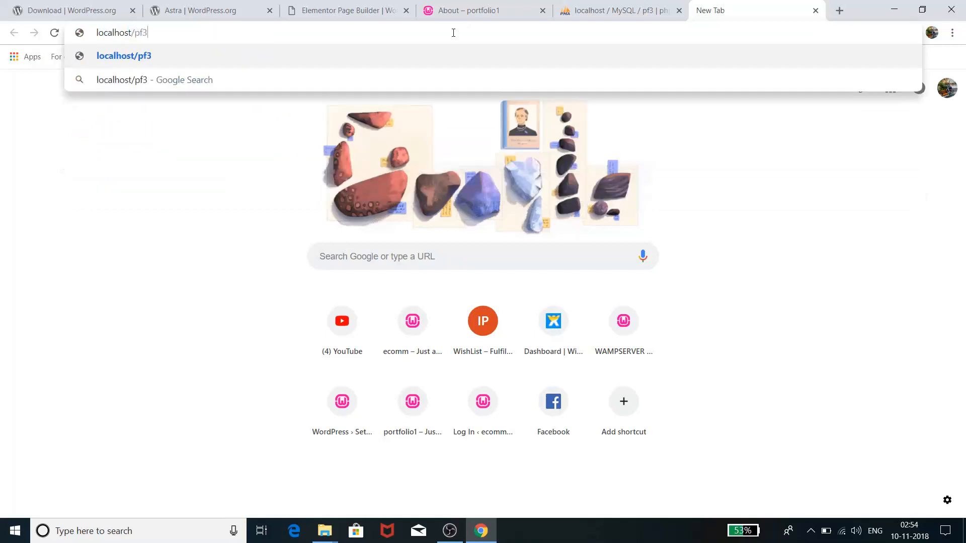
pyautogui.press('Return')
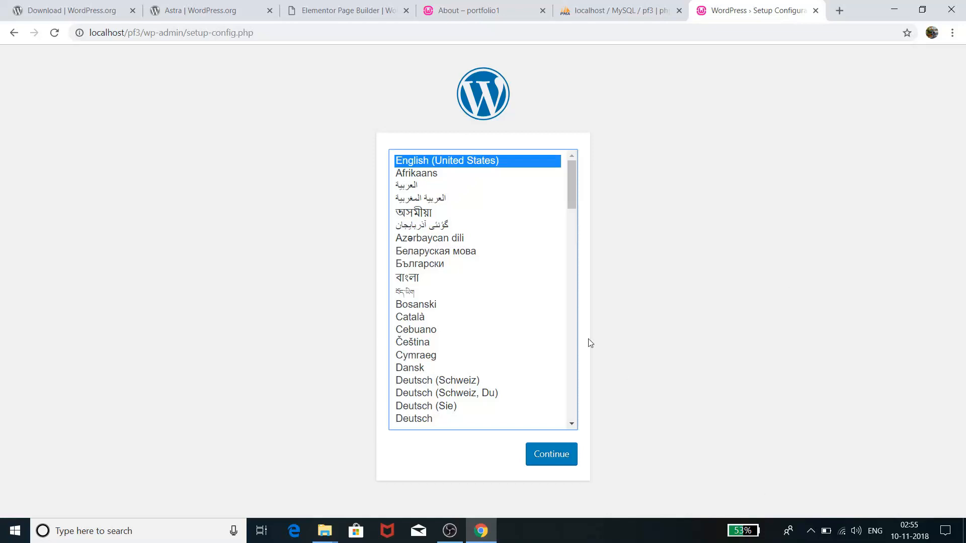
pyautogui.click(563, 460)
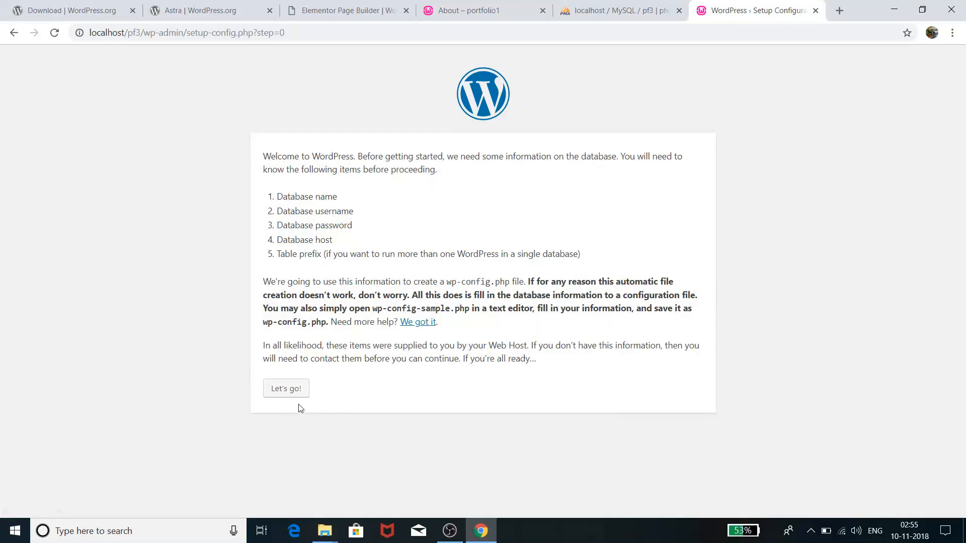
pyautogui.click(286, 394)
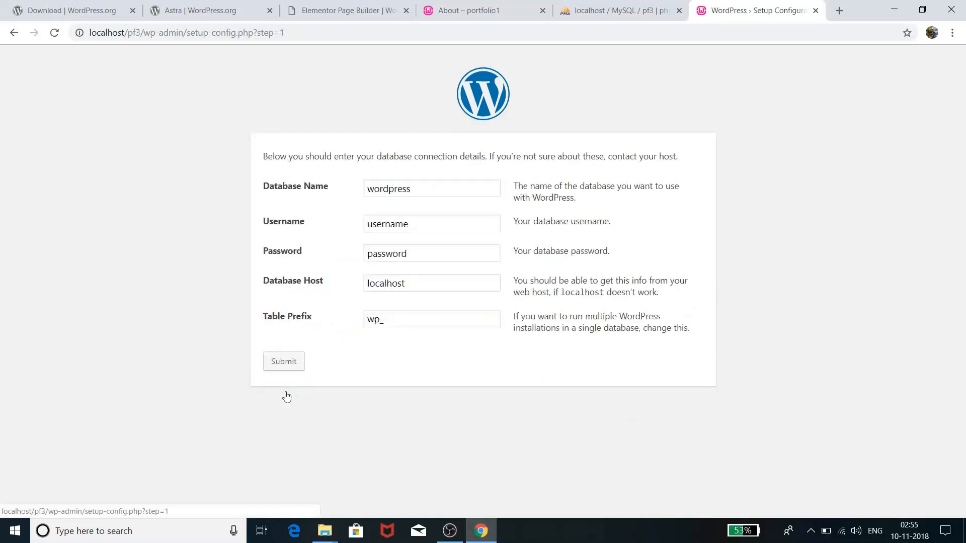
# Step: Set the database name to pf3 and the database username to root
pyautogui.moveTo(437, 190); pyautogui.dragTo(355, 187)
pyautogui.write('p')
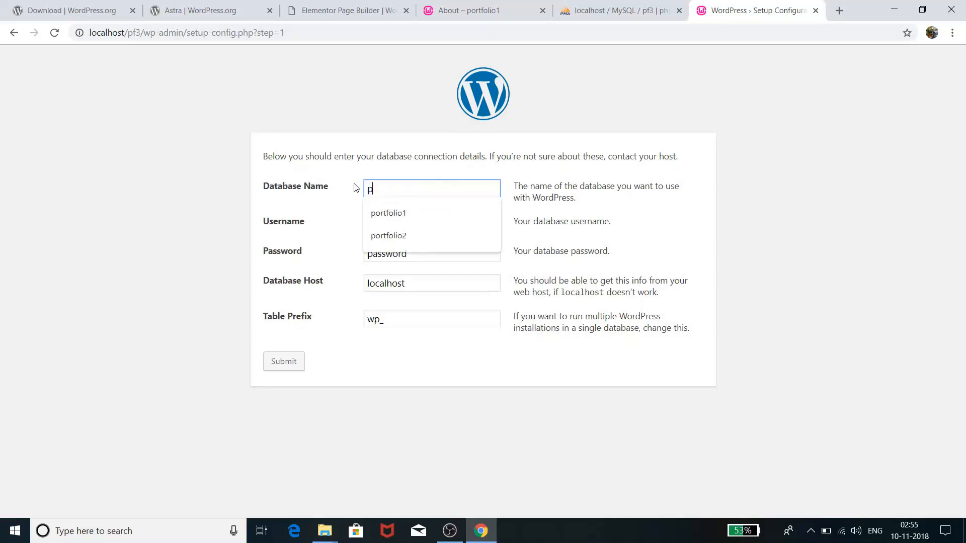
pyautogui.write('f3')
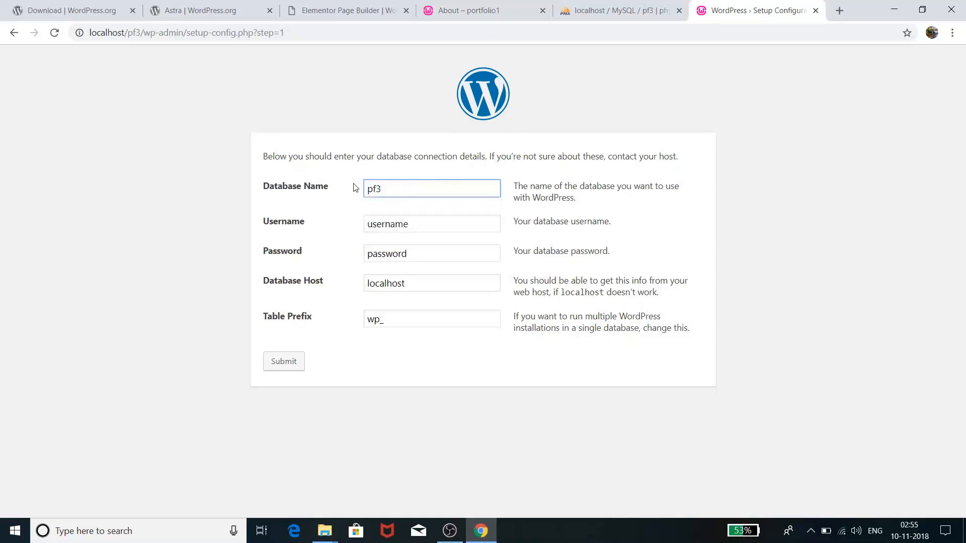
pyautogui.doubleClick(447, 220)
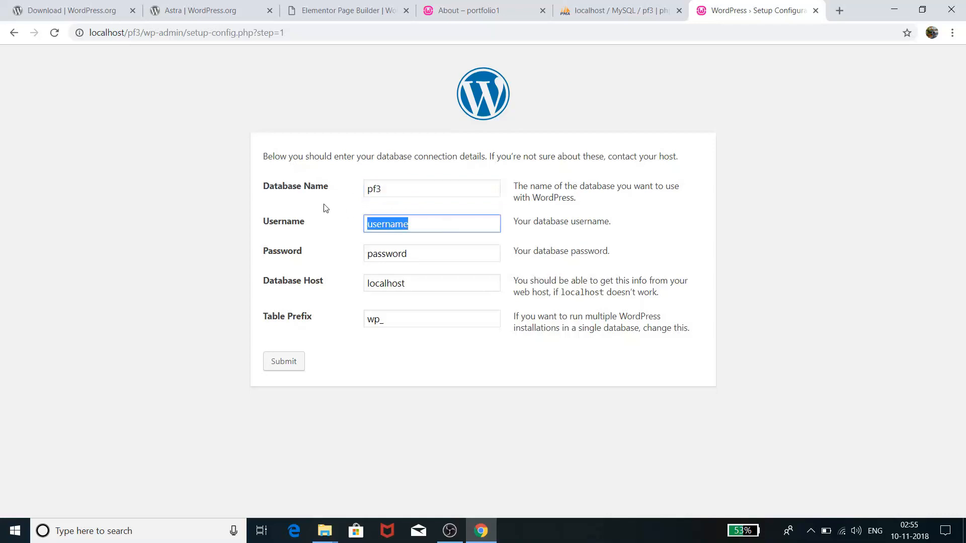
pyautogui.write('roo')
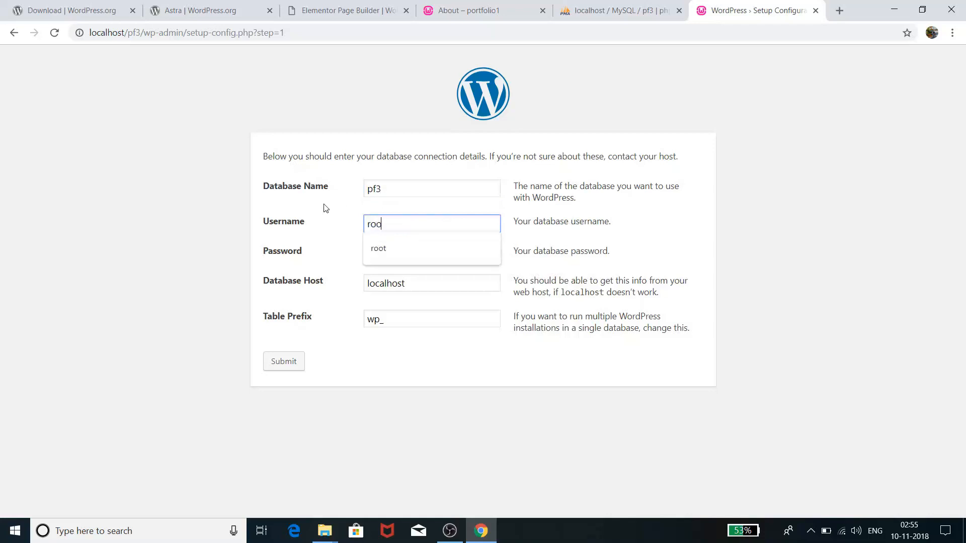
pyautogui.press('Down')
pyautogui.press('Return')
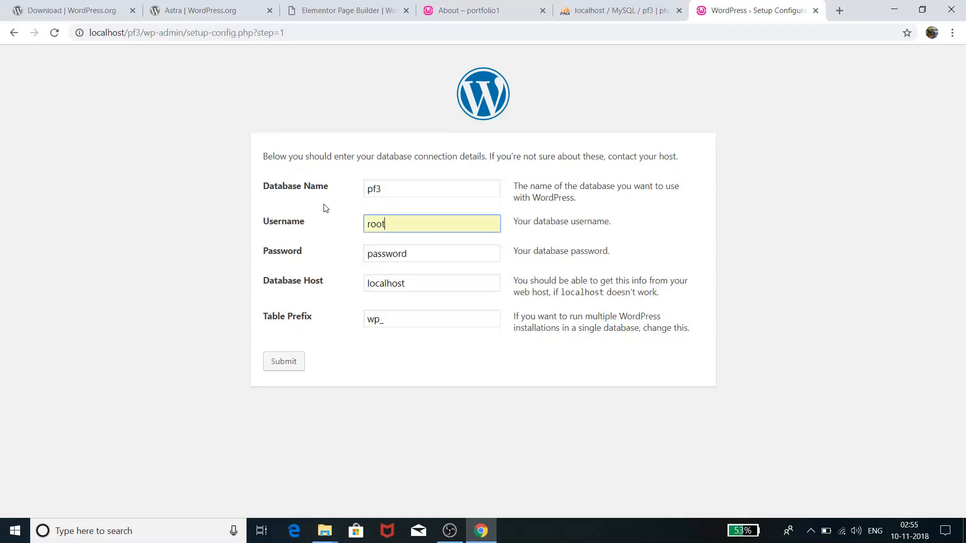
# Step: Clear the database password, keep localhost and the wp_ prefix, and submit the connection details to run the installation
pyautogui.click(411, 252)
pyautogui.doubleClick(411, 252)
pyautogui.press('BackSpace')
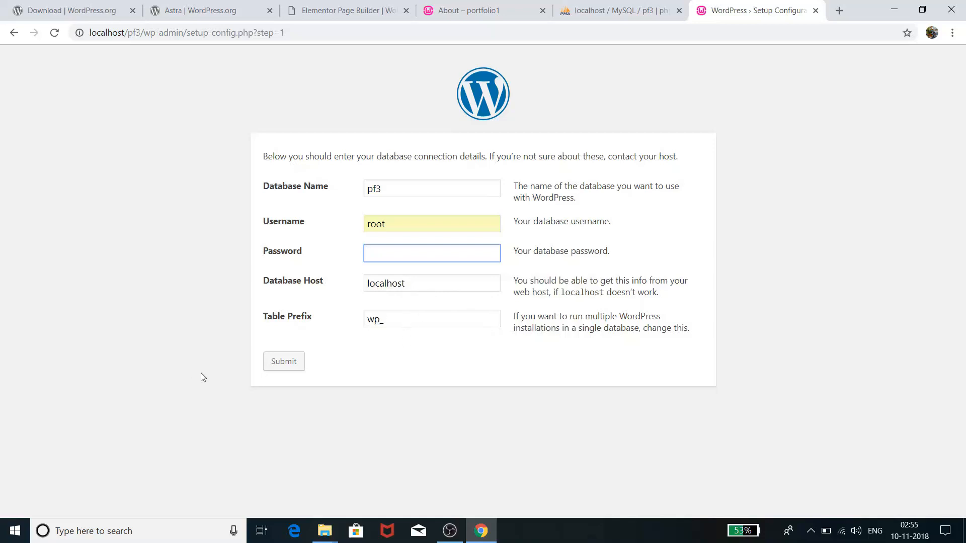
pyautogui.click(278, 367)
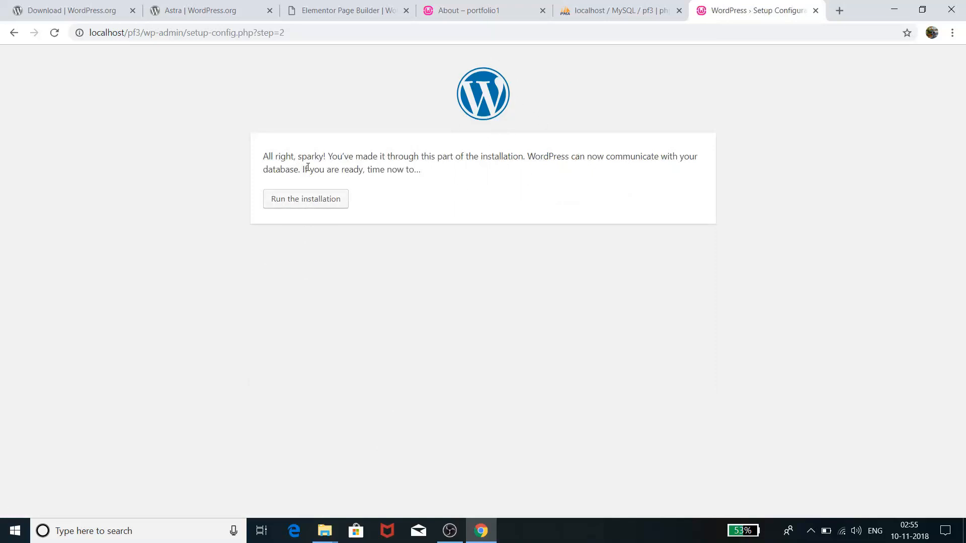
pyautogui.click(325, 198)
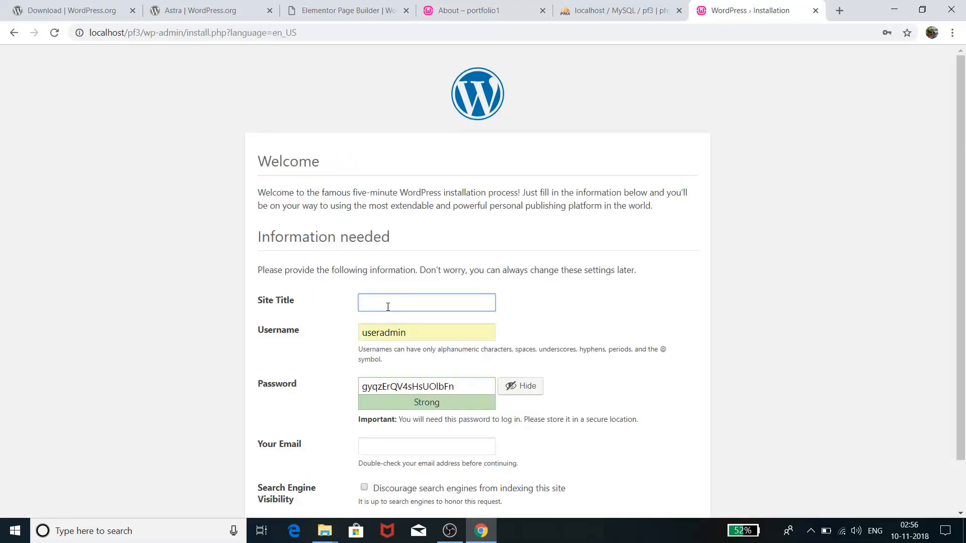
# Step: Title the site pf3 and copy the generated admin password to the clipboard
pyautogui.click(388, 303)
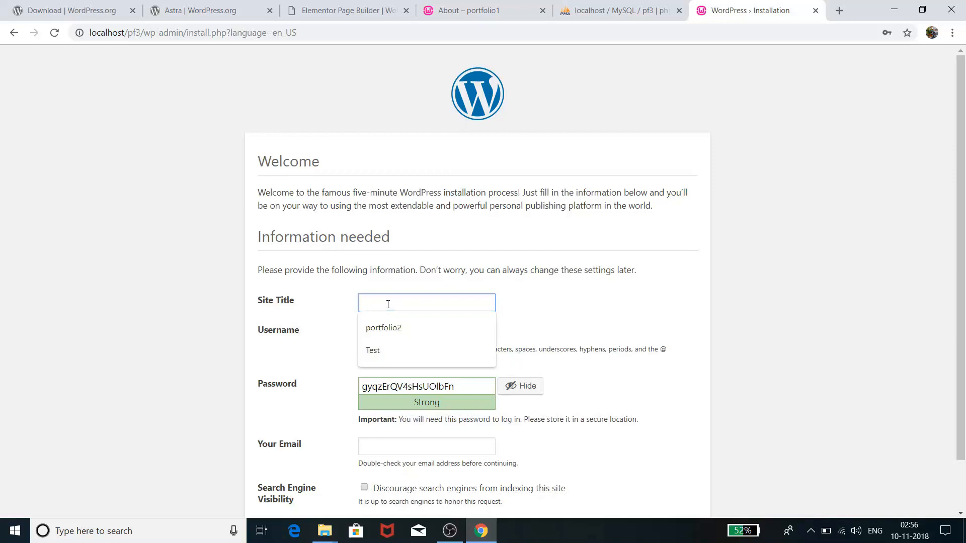
pyautogui.write('pf3')
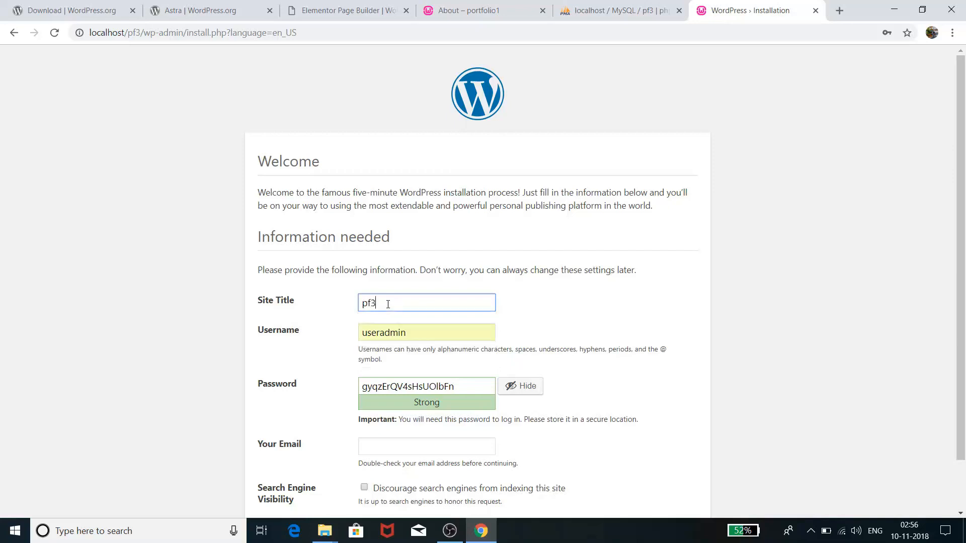
pyautogui.click(599, 302)
pyautogui.moveTo(459, 386); pyautogui.dragTo(355, 382)
pyautogui.rightClick(386, 386)
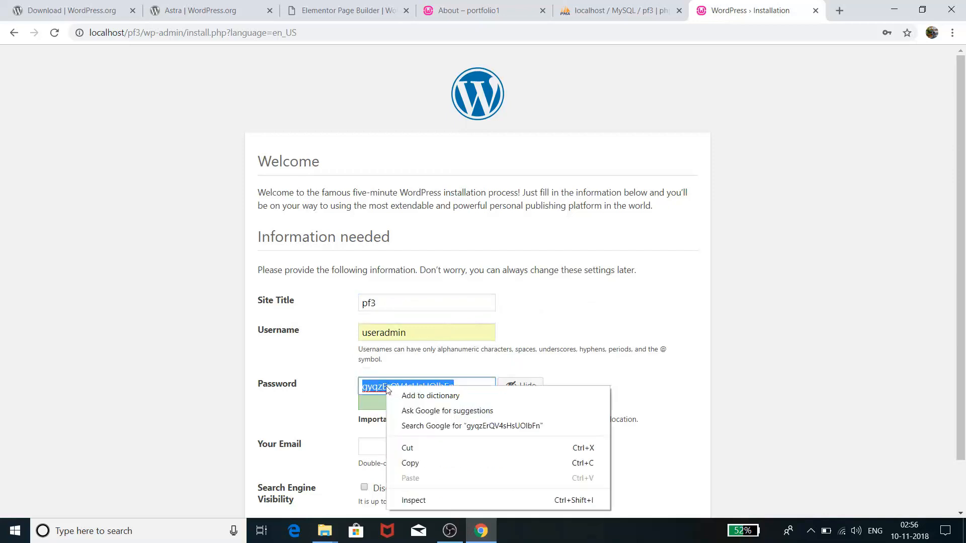
pyautogui.click(410, 464)
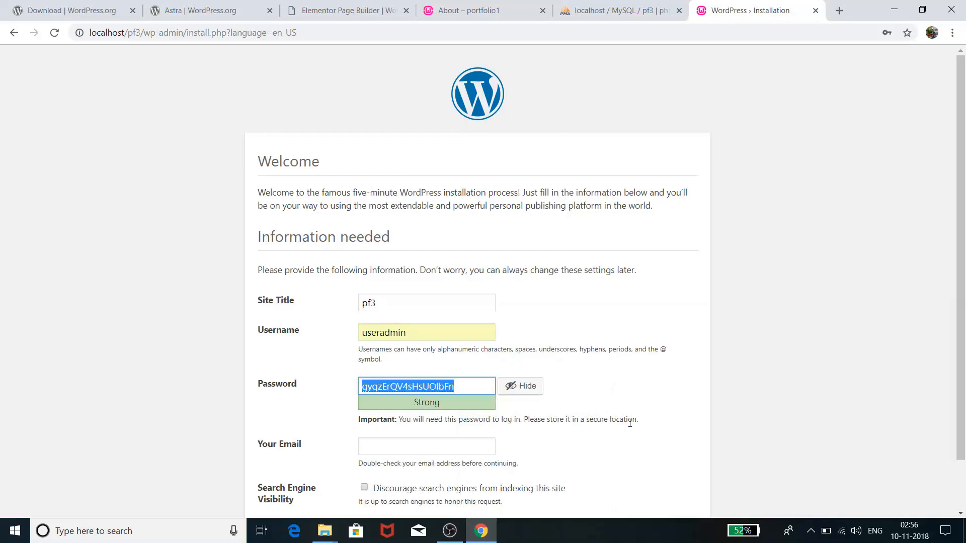
# Step: Fill in the administrator's saved e-mail address and install WordPress
pyautogui.scroll(-2, 641, 425)
pyautogui.click(439, 403)
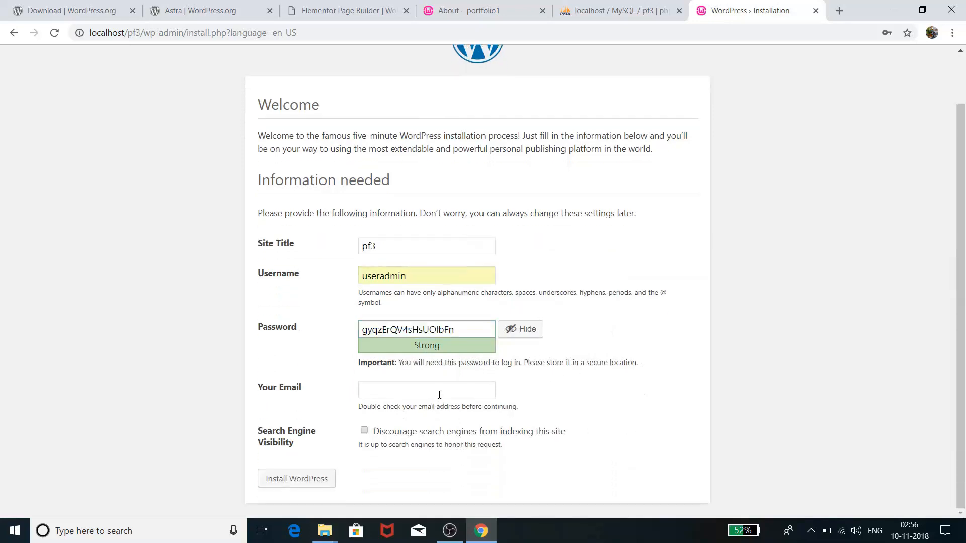
pyautogui.click(440, 394)
pyautogui.click(429, 419)
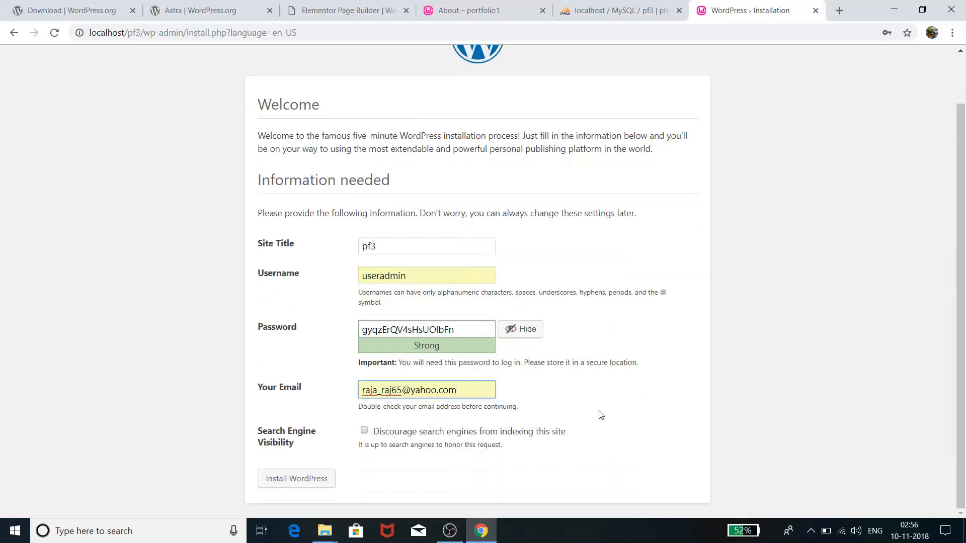
pyautogui.click(600, 412)
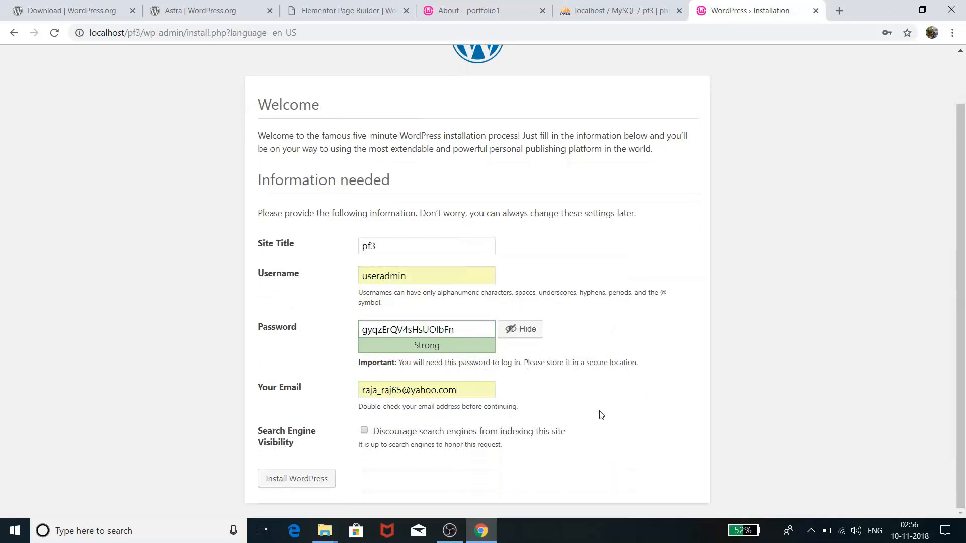
pyautogui.click(322, 479)
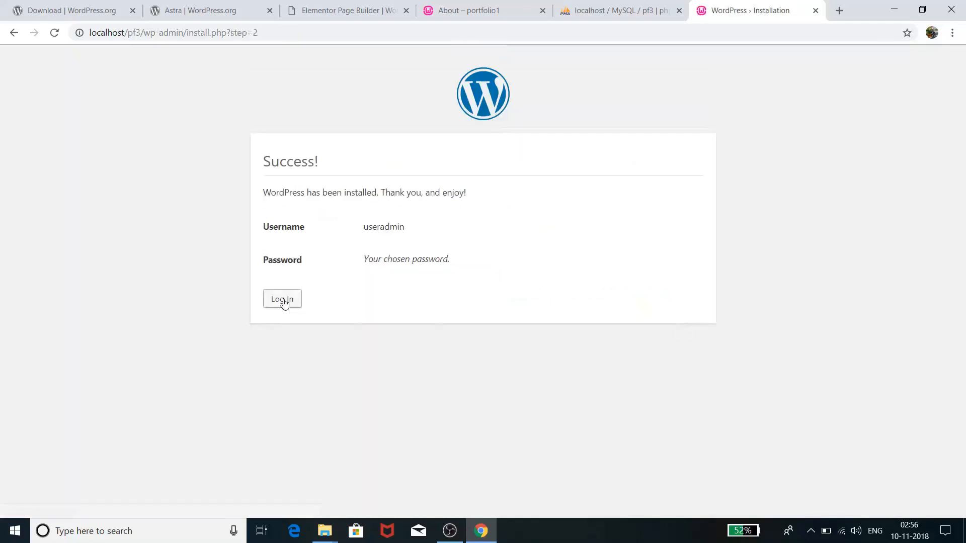
# Step: Log in to the pf3 dashboard as useradmin by pasting the copied account password, and dismiss the browser's offer to update it
pyautogui.click(282, 298)
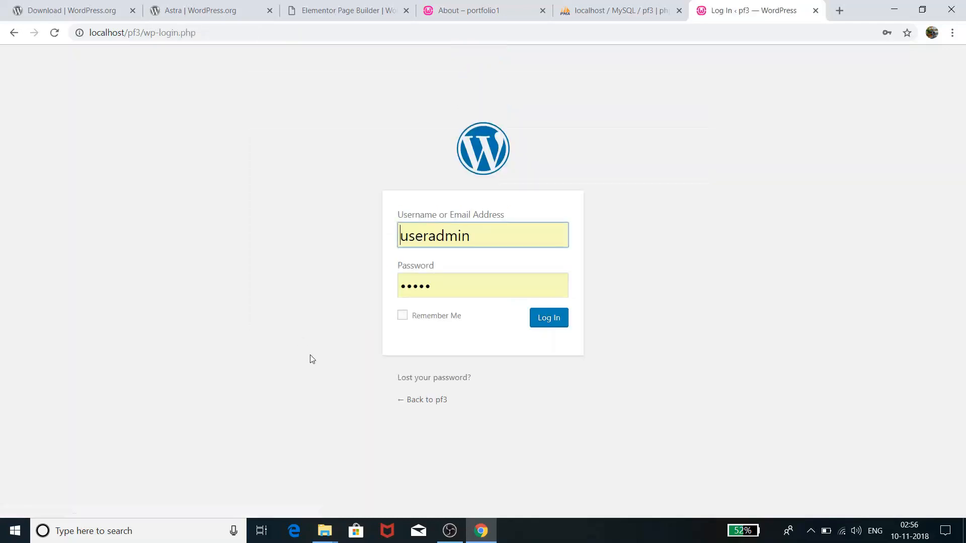
pyautogui.moveTo(457, 289); pyautogui.dragTo(334, 276)
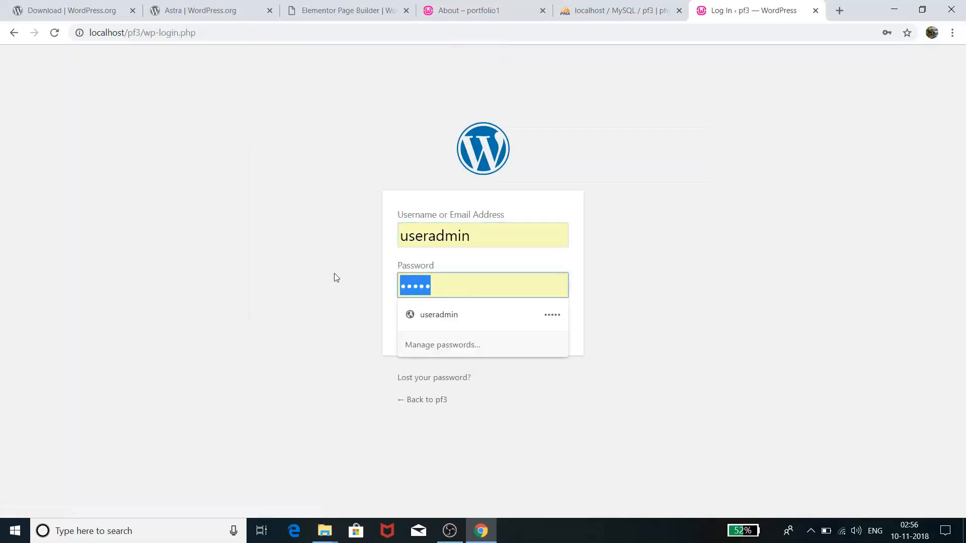
pyautogui.rightClick(415, 280)
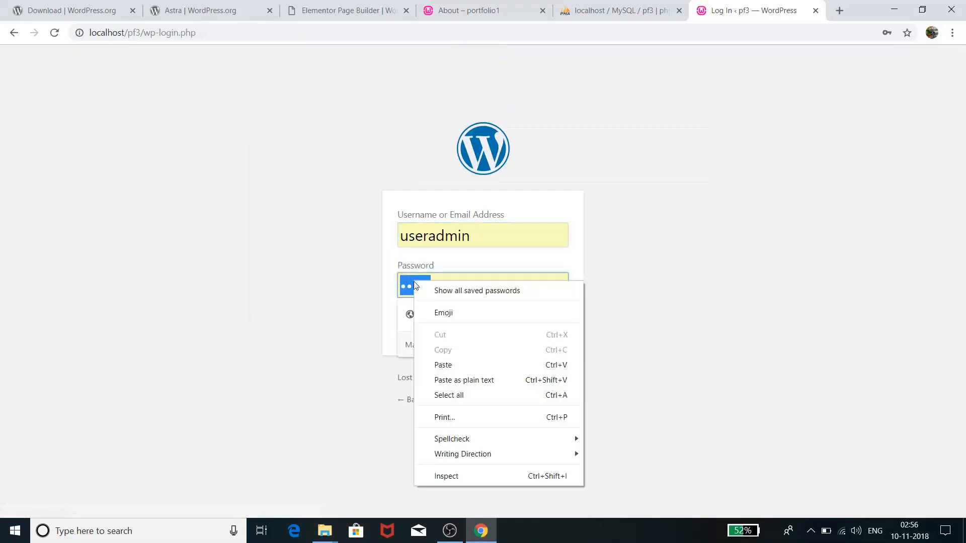
pyautogui.click(447, 364)
pyautogui.click(545, 327)
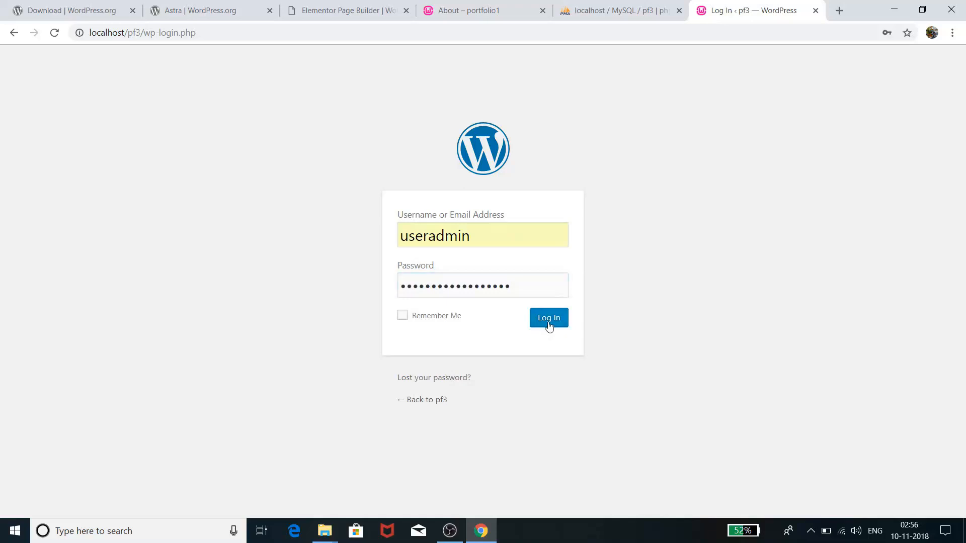
pyautogui.click(549, 325)
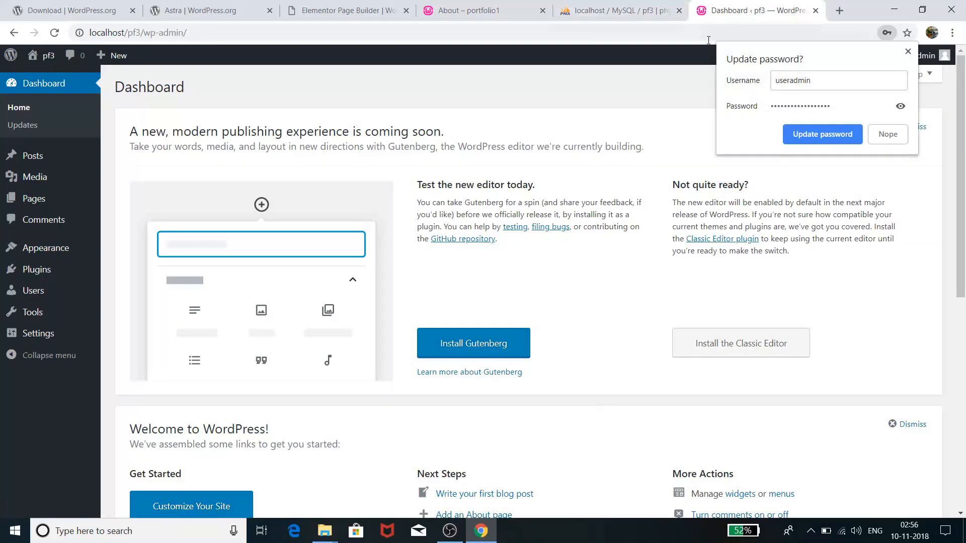
pyautogui.click(908, 51)
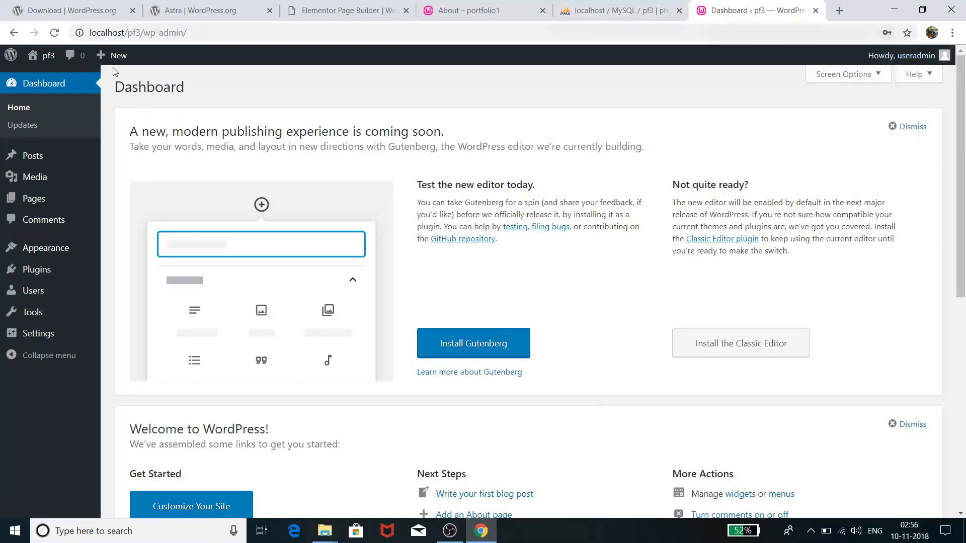
# Step: Open the pf3 site's front end in a separate browser tab and look over its default homepage from header to sidebar widgets
pyautogui.moveTo(44, 61)
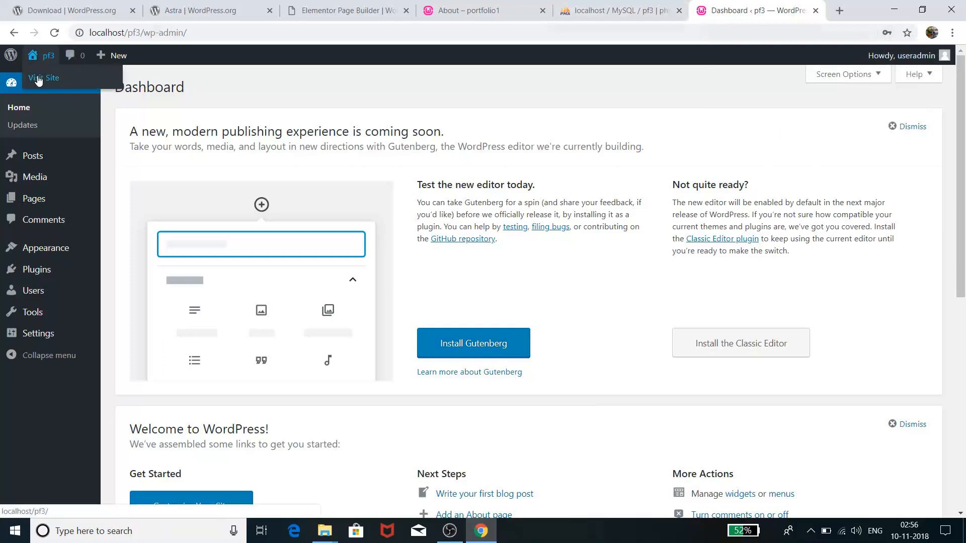
pyautogui.rightClick(38, 80)
pyautogui.click(75, 84)
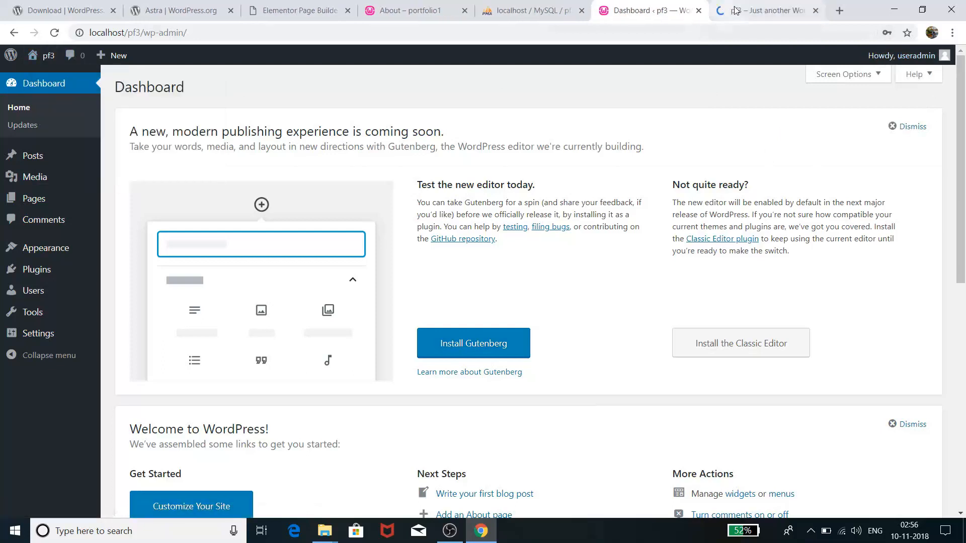
pyautogui.click(736, 10)
pyautogui.scroll(-8, 660, 163)
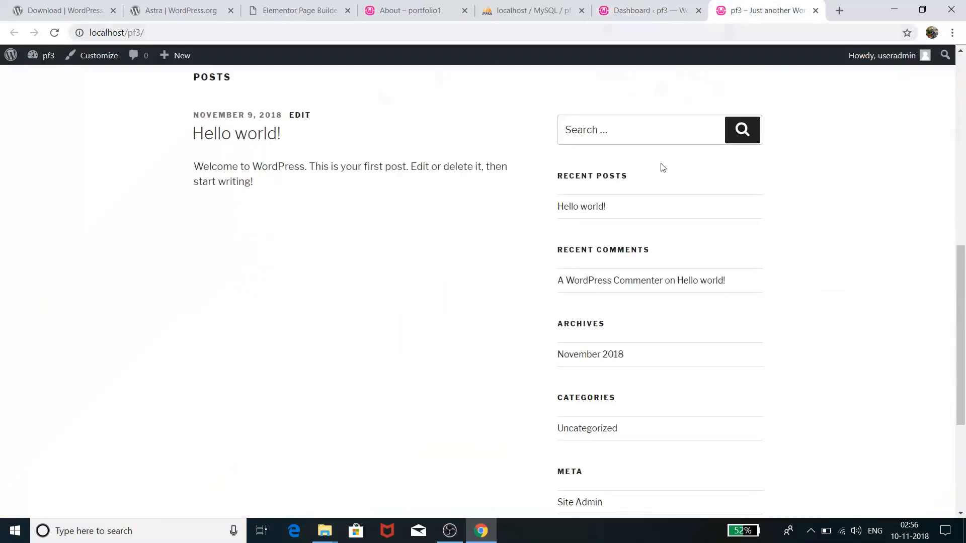
pyautogui.scroll(6, 660, 166)
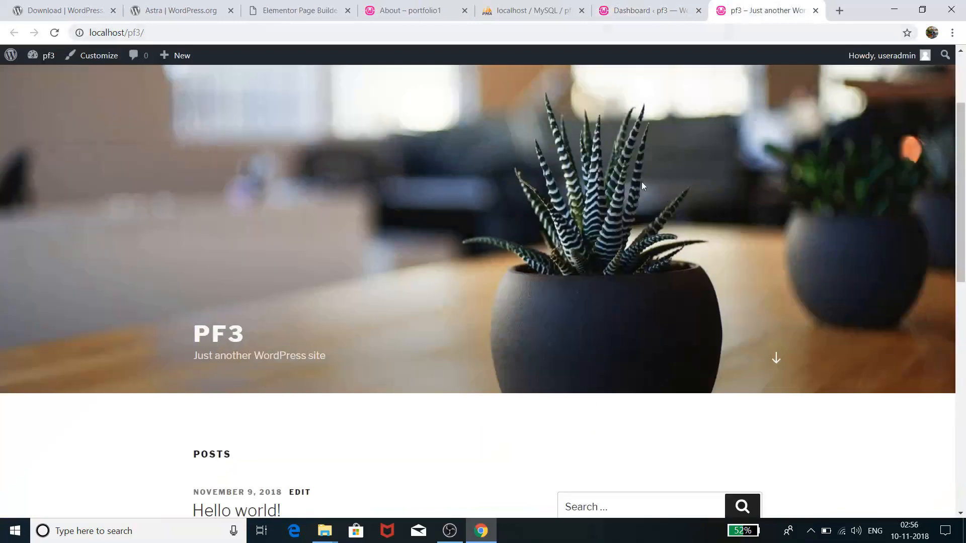
pyautogui.scroll(-10, 642, 189)
pyautogui.scroll(12, 642, 195)
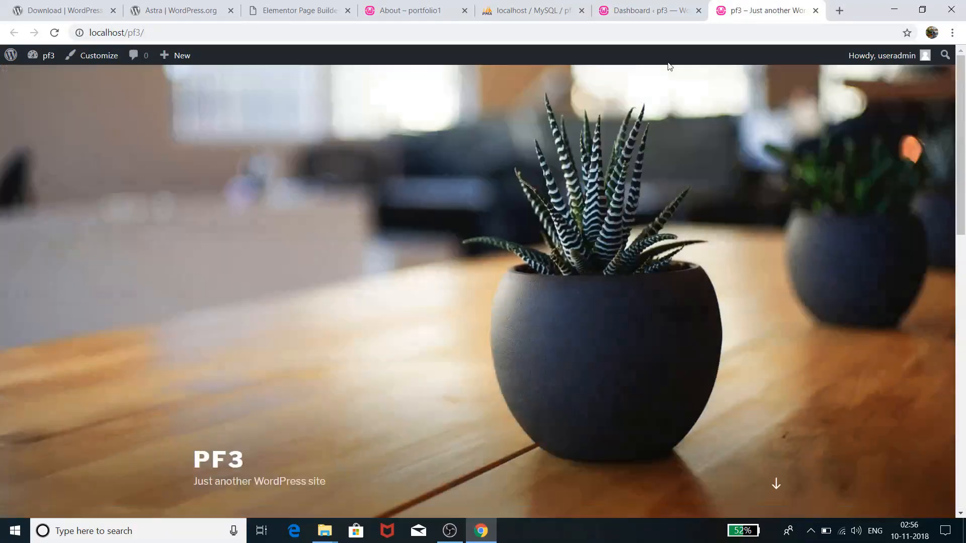
# Step: Compare the pf3 homepage with the finished portfolio1 site by opening the portfolio1 home page and looking through its sections
pyautogui.click(655, 11)
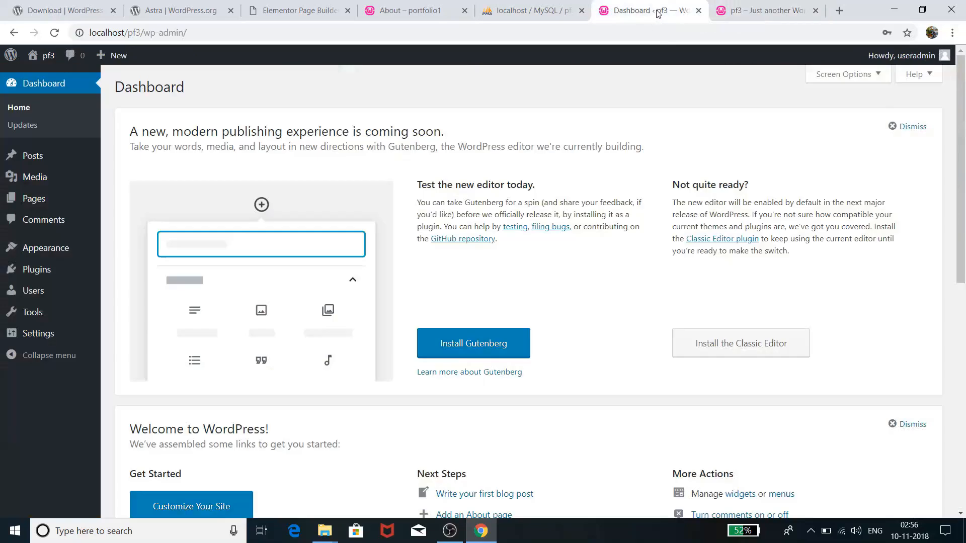
pyautogui.click(767, 10)
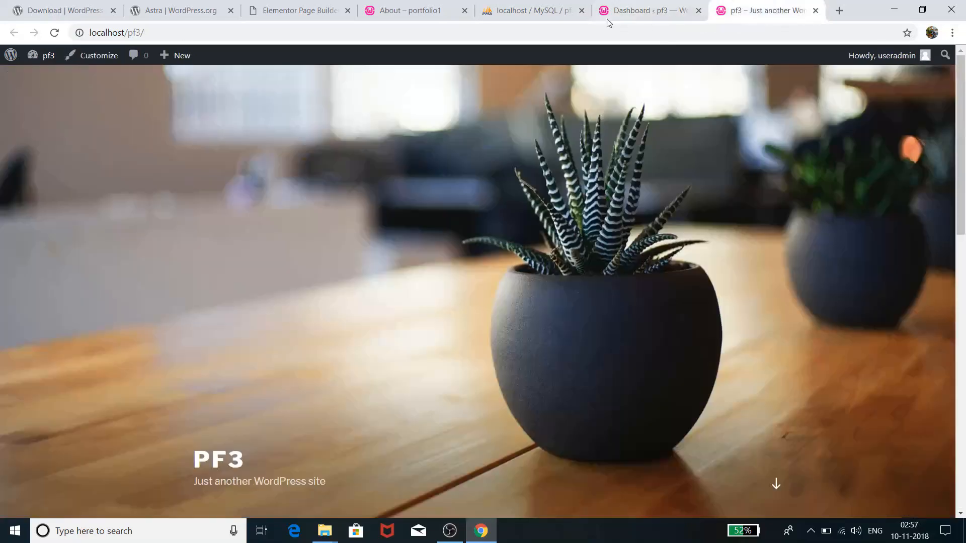
pyautogui.click(639, 10)
pyautogui.click(417, 11)
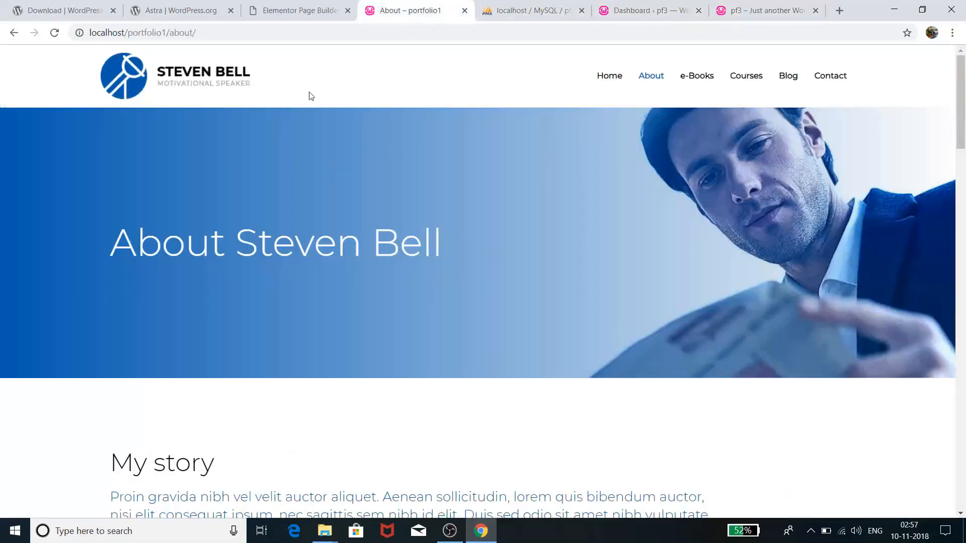
pyautogui.click(170, 80)
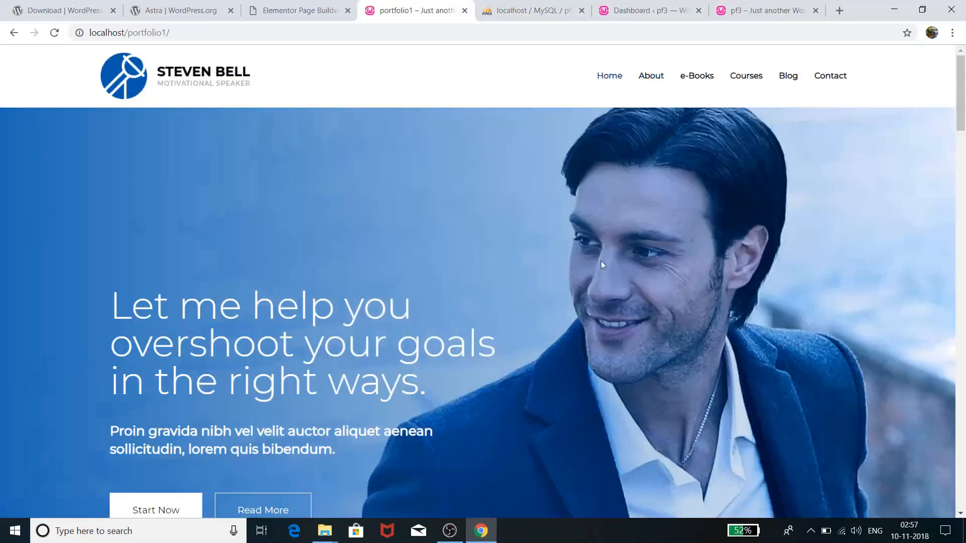
pyautogui.scroll(-16, 601, 260)
pyautogui.scroll(16, 530, 261)
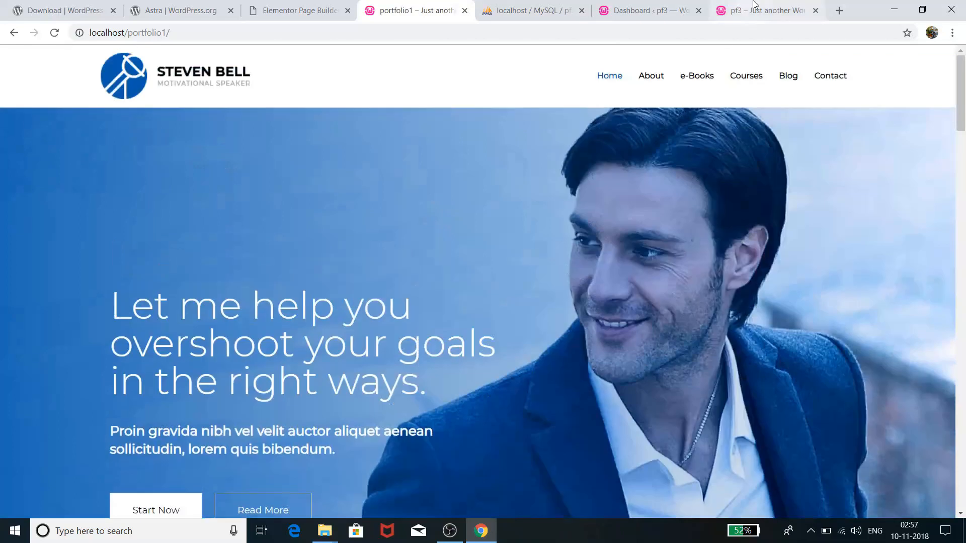
# Step: Return to the pf3 dashboard from the site's front end and activate the Astra theme among the installed themes
pyautogui.click(755, 5)
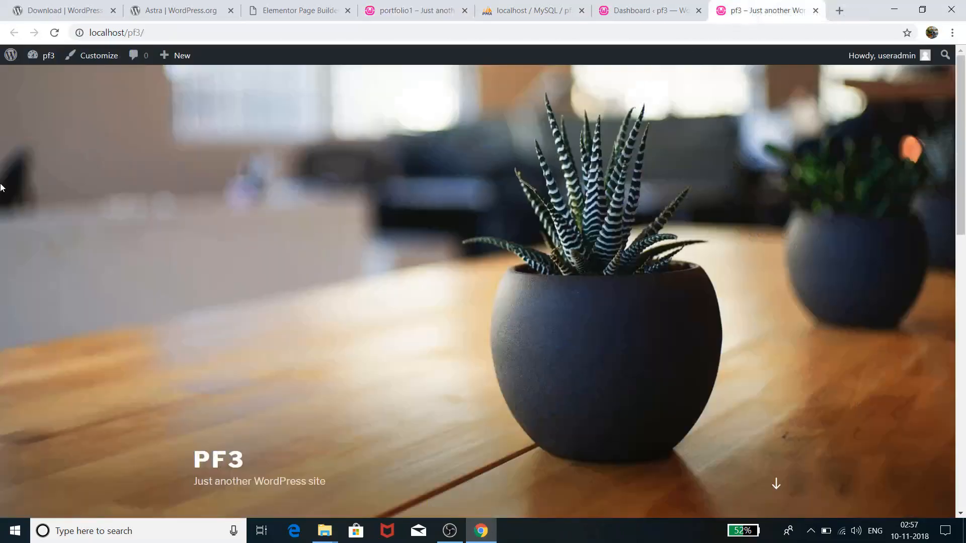
pyautogui.moveTo(47, 61)
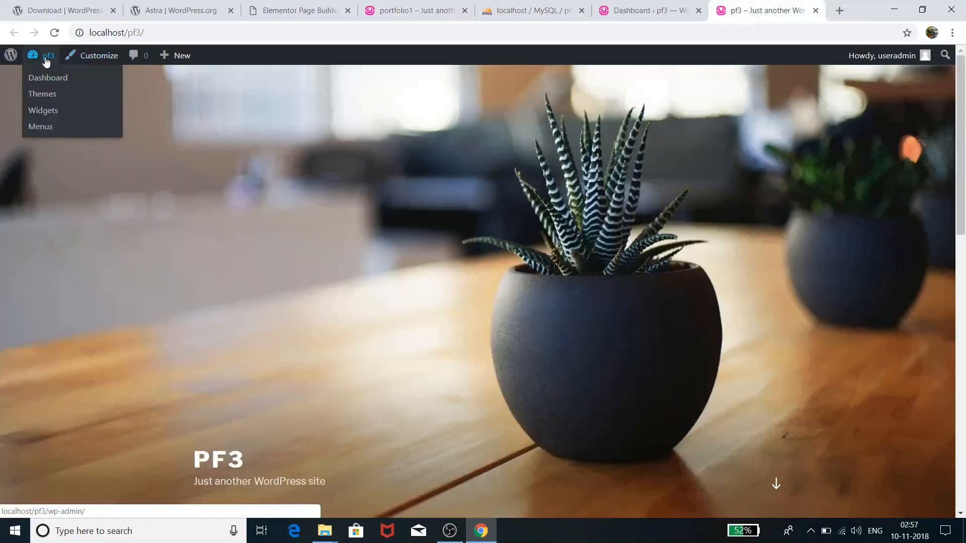
pyautogui.click(47, 79)
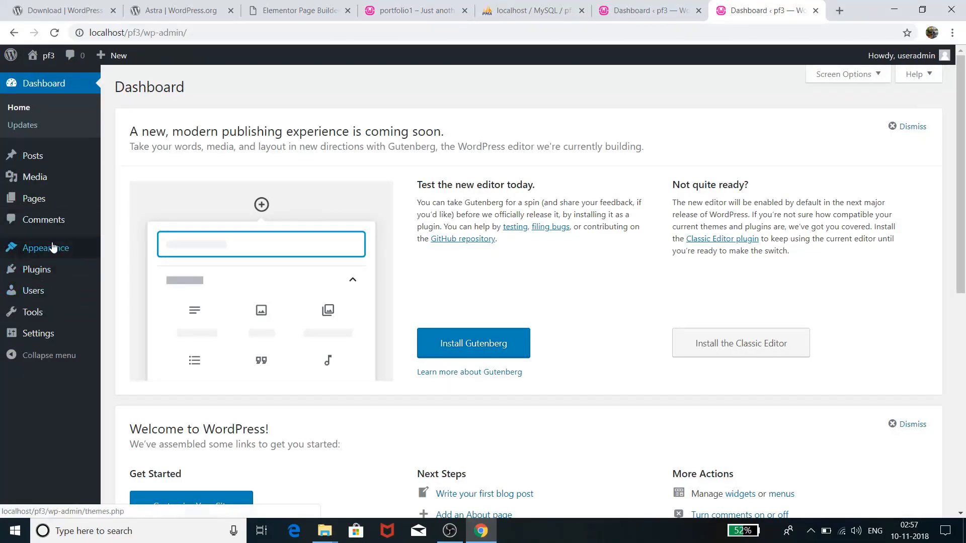
pyautogui.moveTo(50, 250)
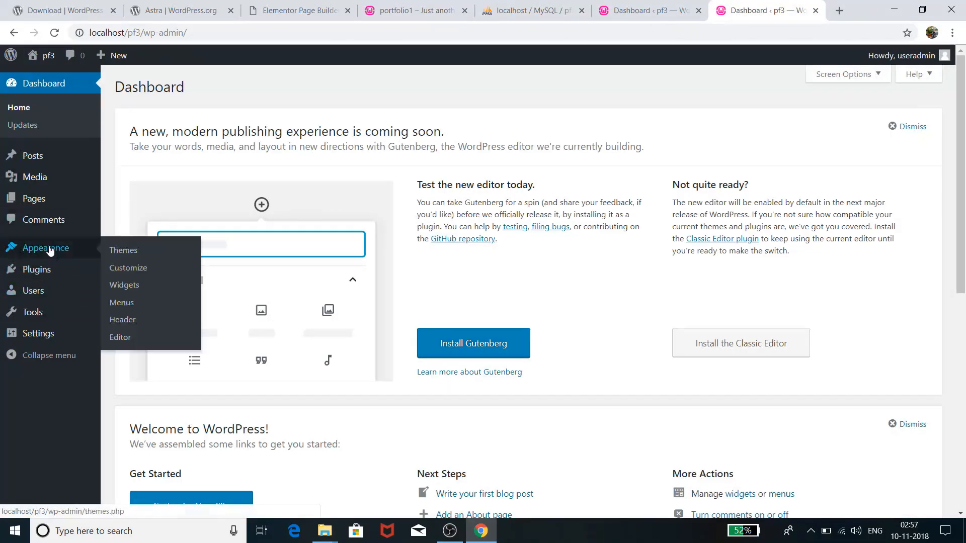
pyautogui.click(116, 252)
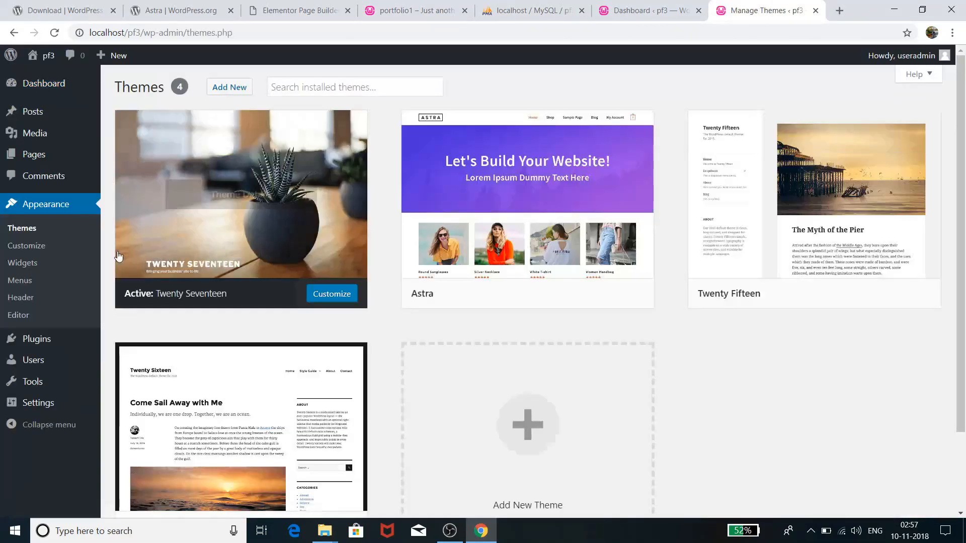
pyautogui.moveTo(590, 295)
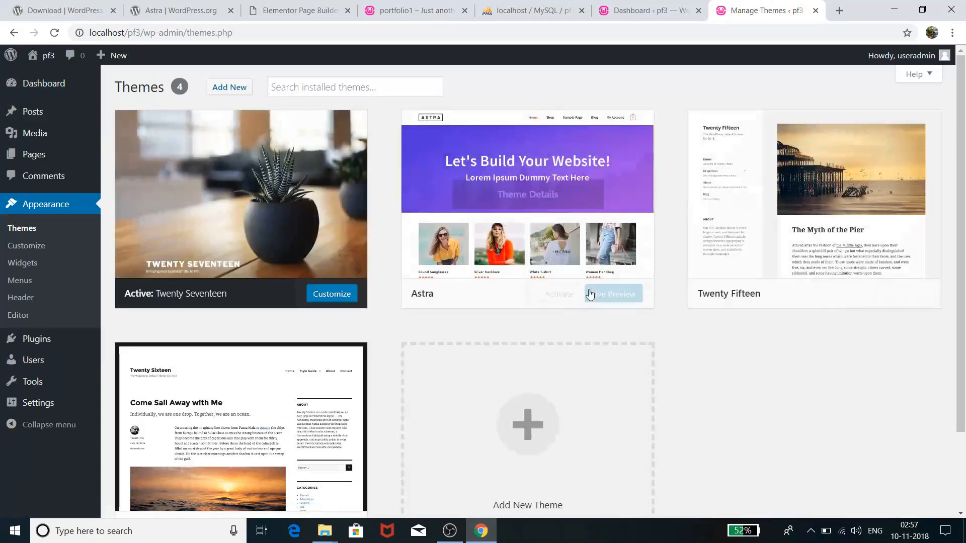
pyautogui.click(556, 294)
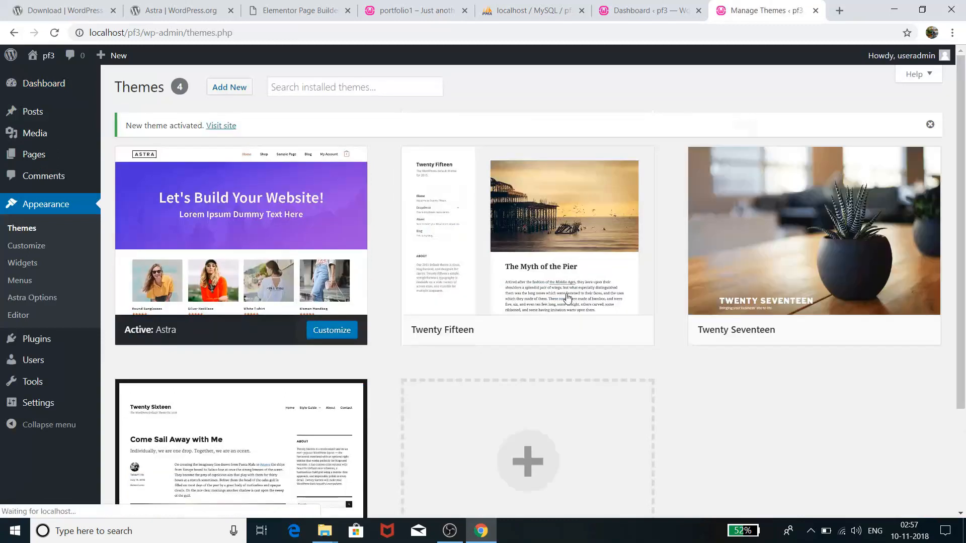
pyautogui.moveTo(558, 292)
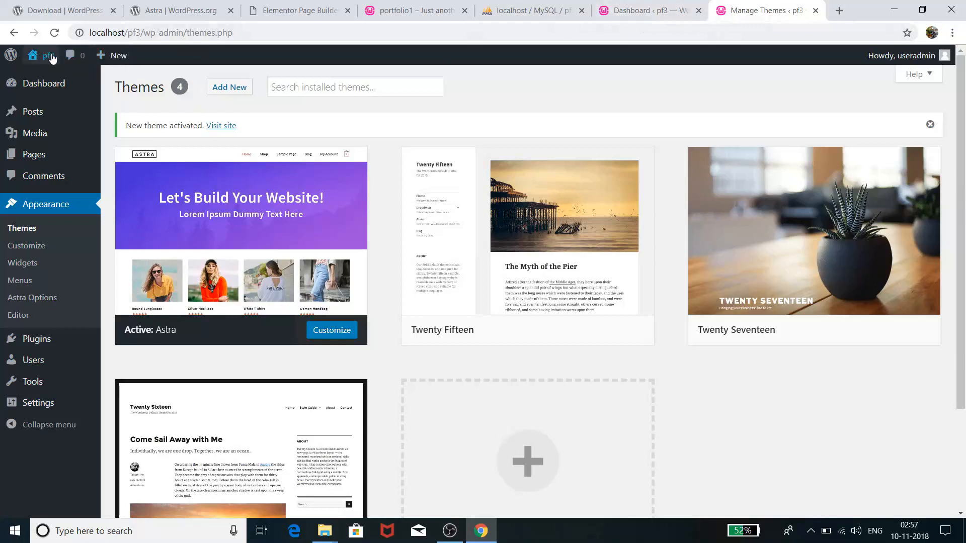
# Step: Visit the pf3 site and check how its homepage looks with the Astra theme, down to the footer
pyautogui.moveTo(46, 56)
pyautogui.click(47, 79)
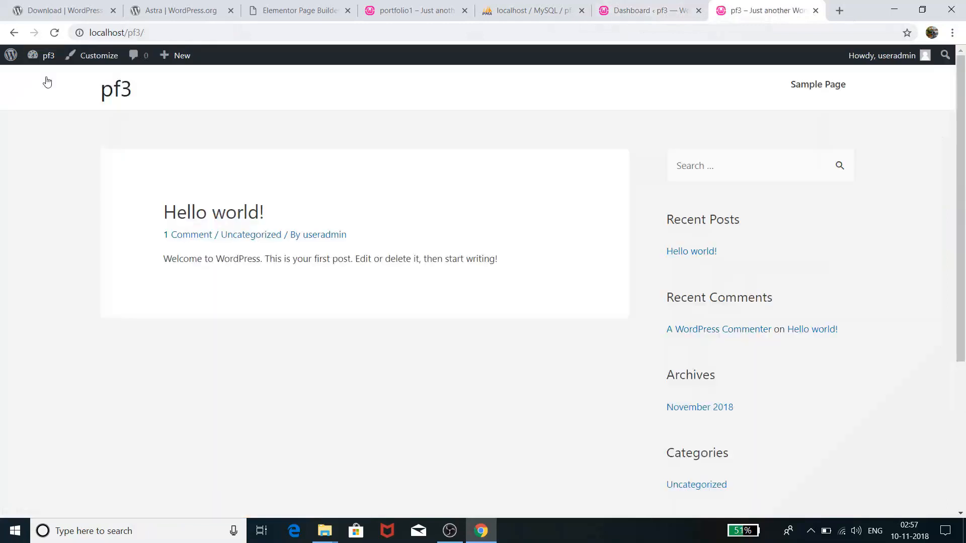
pyautogui.scroll(-5, 488, 220)
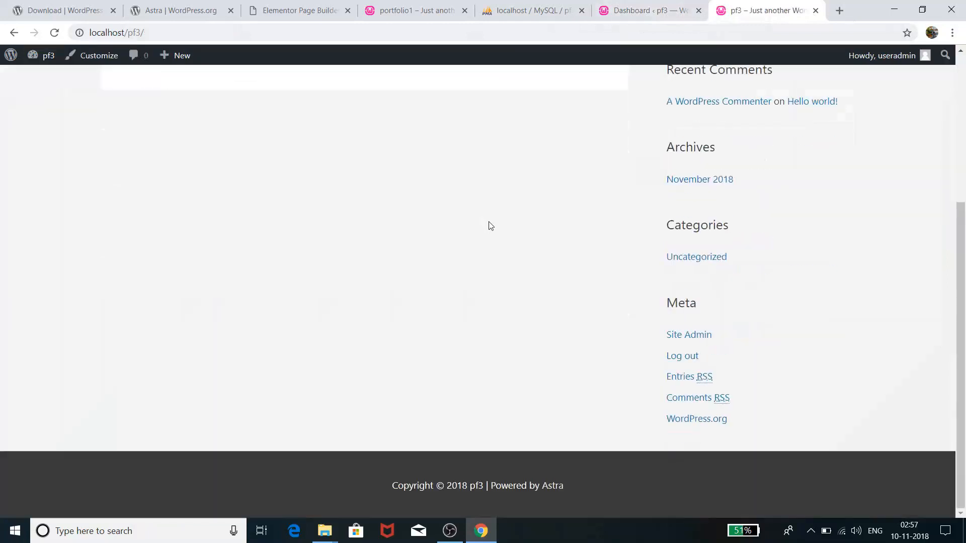
pyautogui.scroll(5, 490, 225)
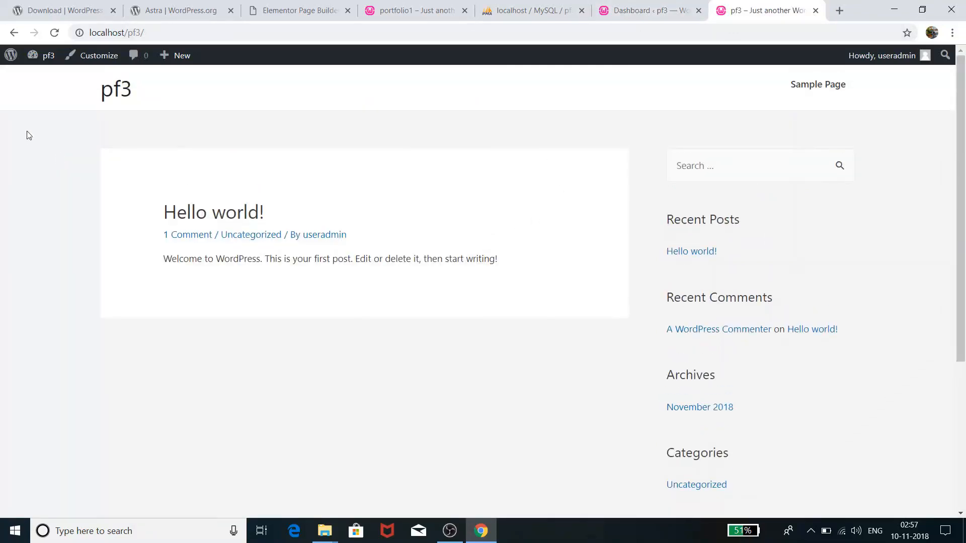
pyautogui.scroll(-5, 748, 149)
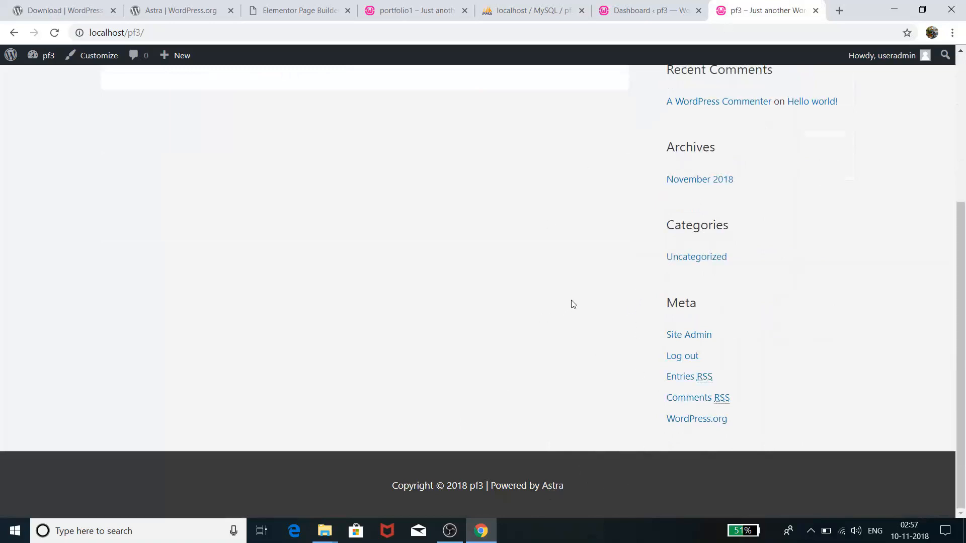
# Step: Review the portfolio1 home page layout again as the target design and compare it with the Astra-styled pf3 homepage
pyautogui.click(432, 9)
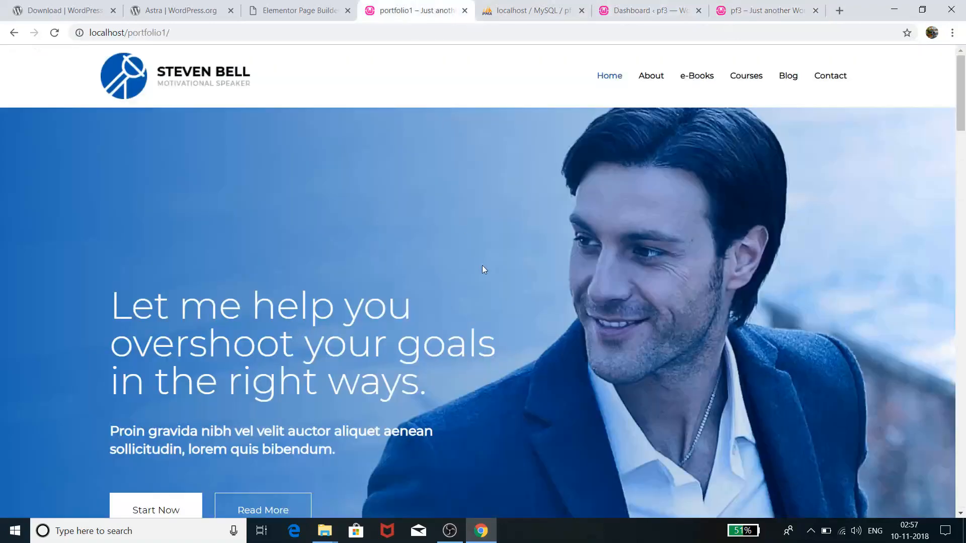
pyautogui.scroll(-10, 485, 272)
pyautogui.scroll(10, 492, 274)
pyautogui.scroll(-20, 498, 283)
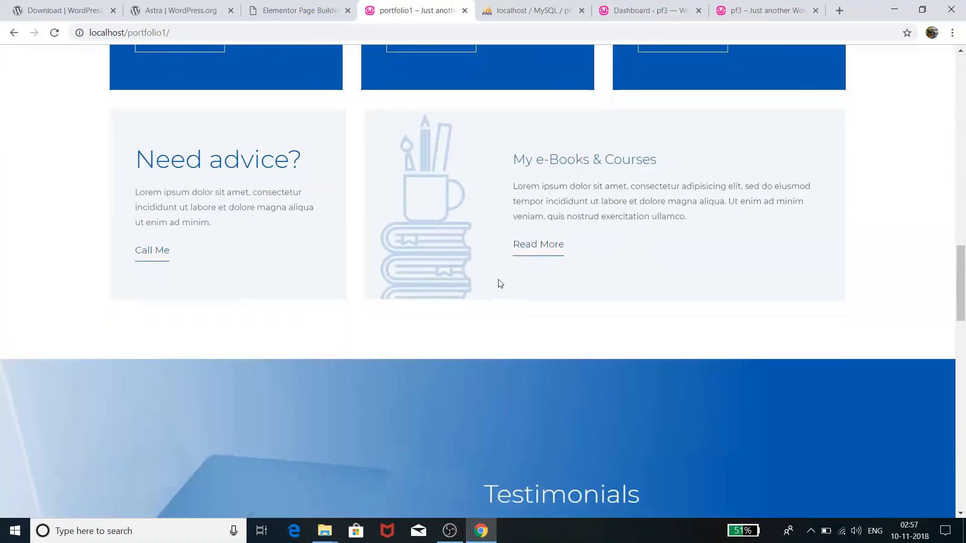
pyautogui.scroll(6, 499, 283)
pyautogui.click(748, 6)
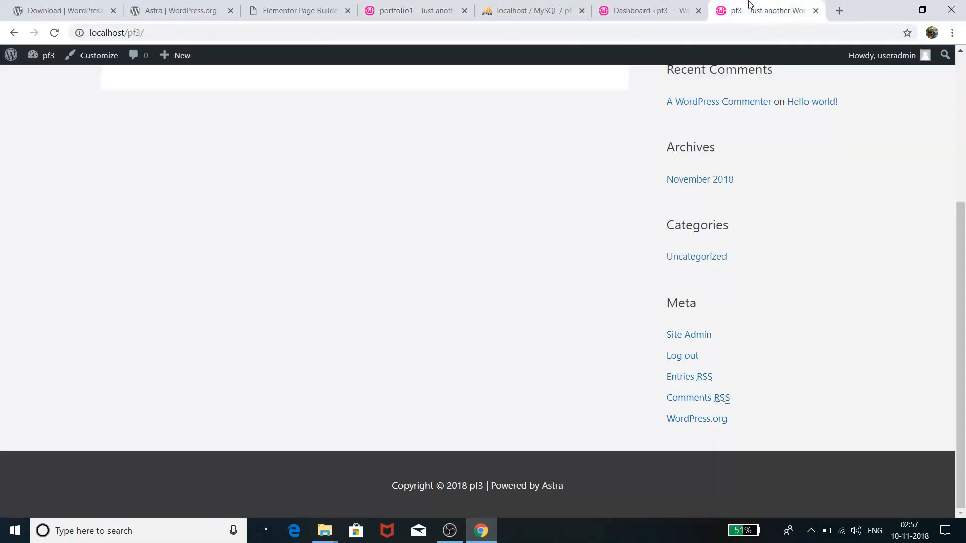
pyautogui.scroll(5, 528, 272)
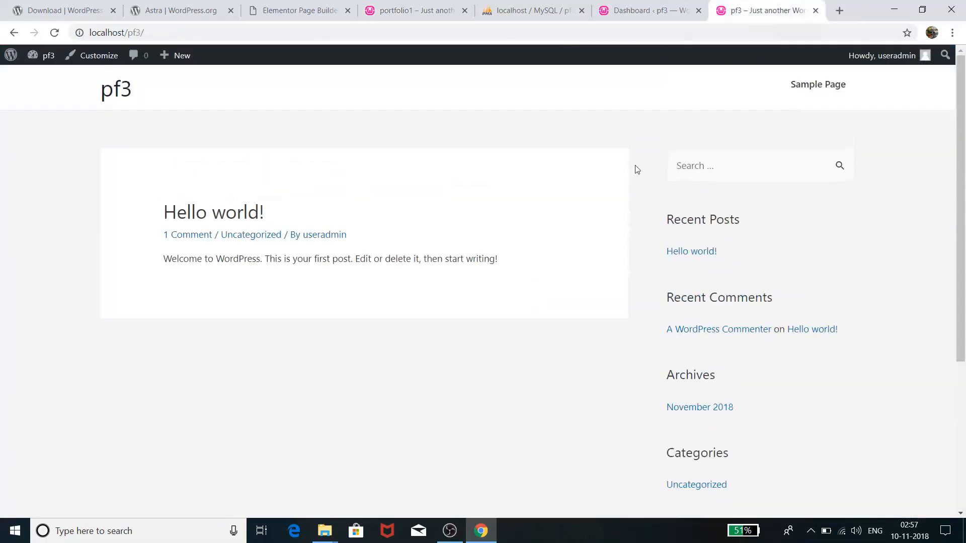
# Step: Activate the Elementor plugin from the pf3 site's installed plugins
pyautogui.click(640, 6)
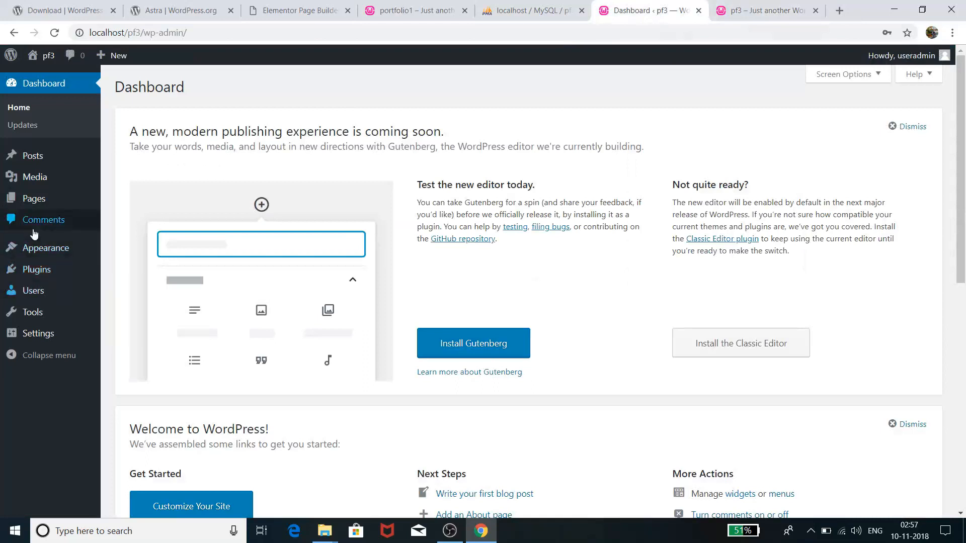
pyautogui.moveTo(35, 276)
pyautogui.click(142, 277)
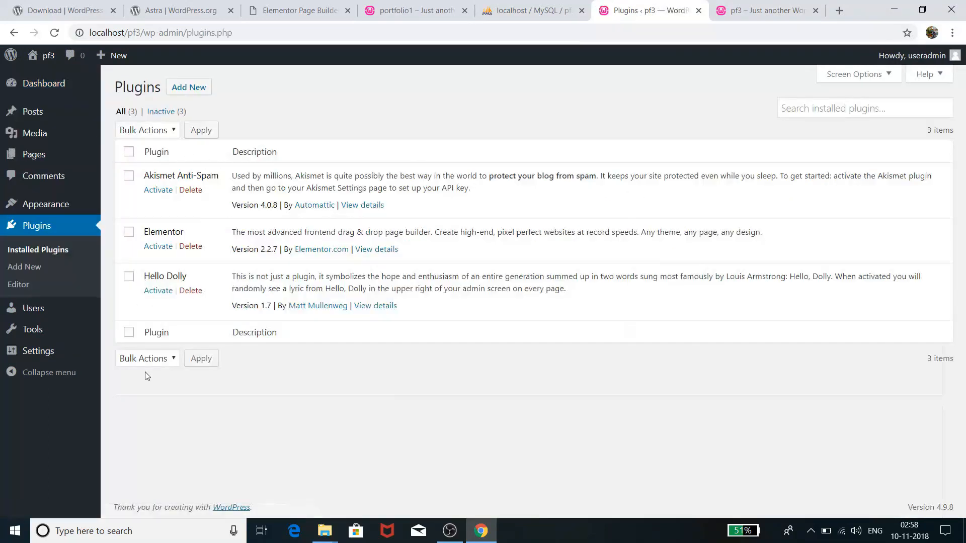
pyautogui.click(157, 246)
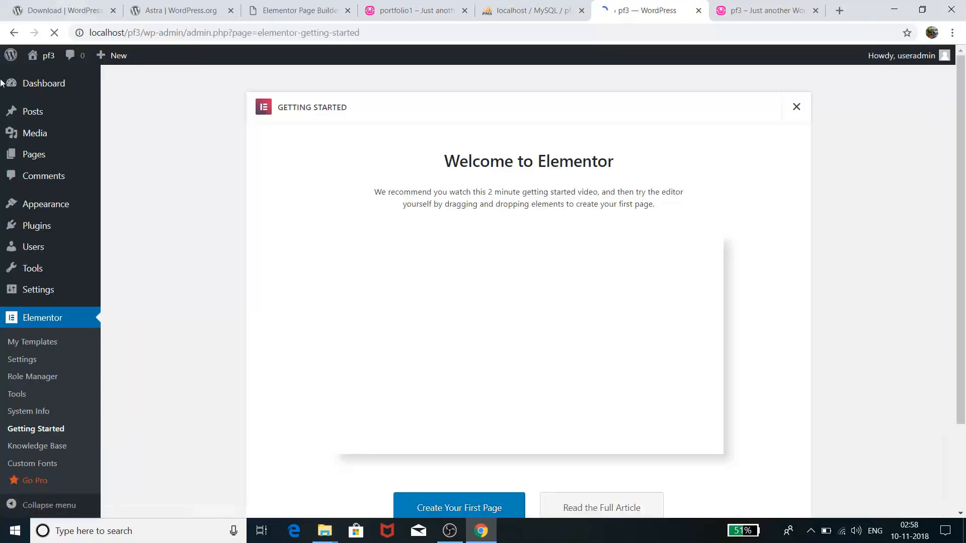
# Step: Install the starter site importer plugin from the Astra theme's options page
pyautogui.moveTo(13, 268)
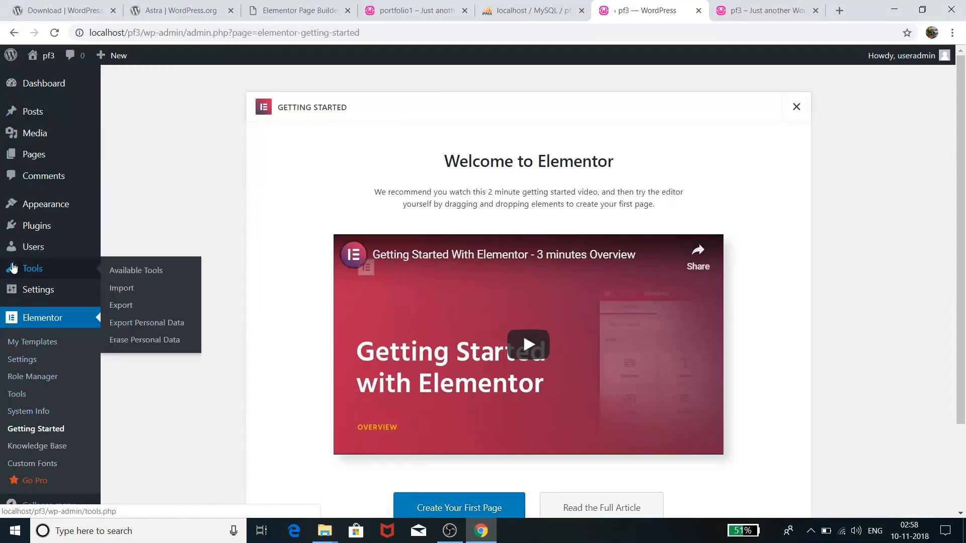
pyautogui.moveTo(47, 208)
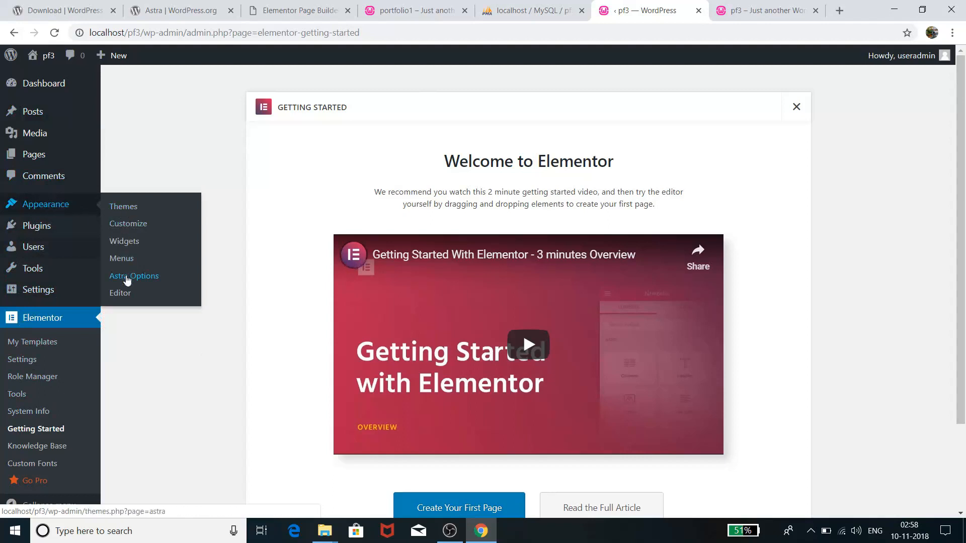
pyautogui.click(127, 278)
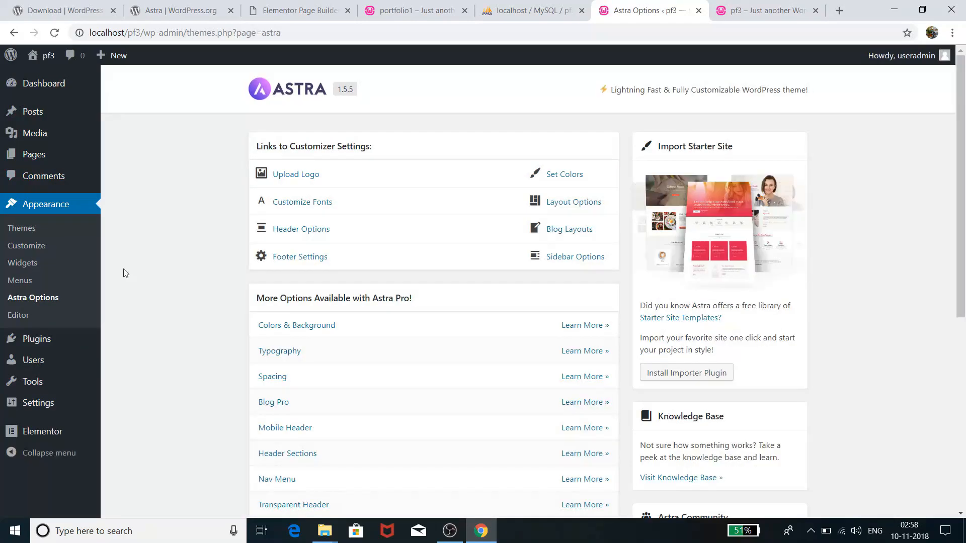
pyautogui.scroll(-3, 866, 370)
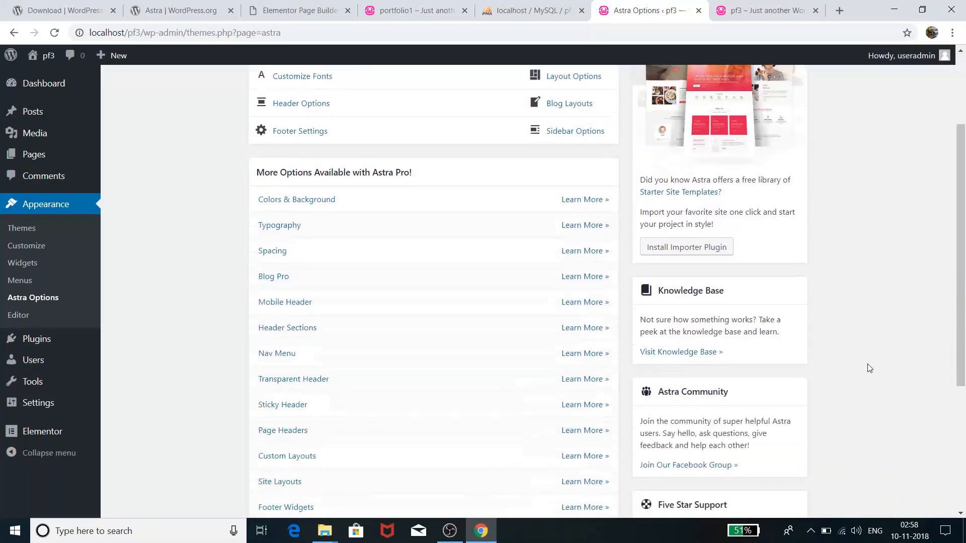
pyautogui.scroll(3, 869, 368)
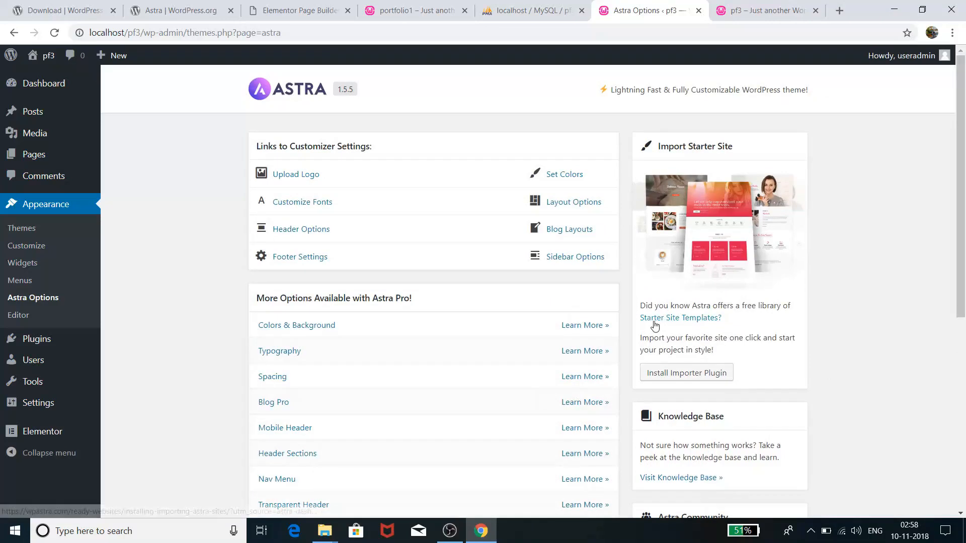
pyautogui.click(697, 375)
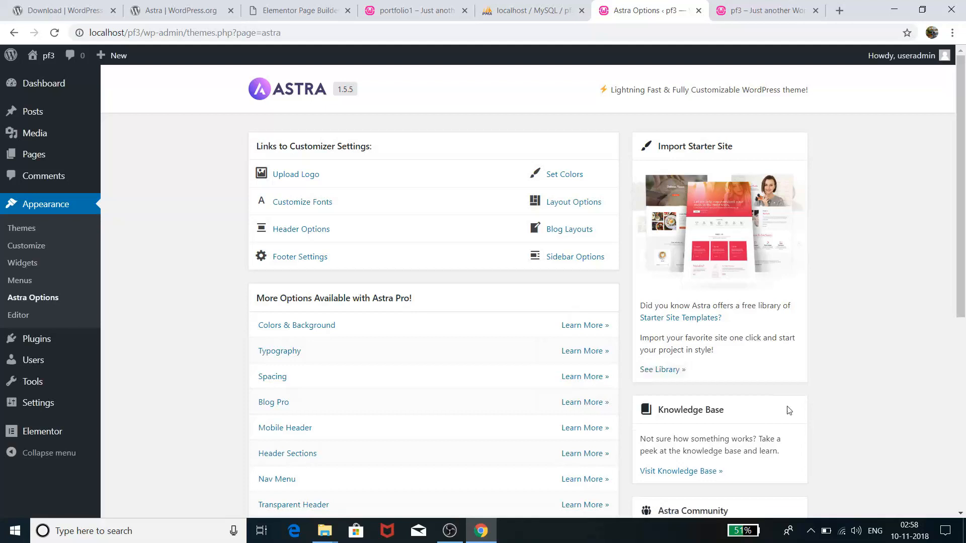
# Step: Open Astra's starter site library, choose Elementor as the page builder and look over the first templates
pyautogui.click(662, 371)
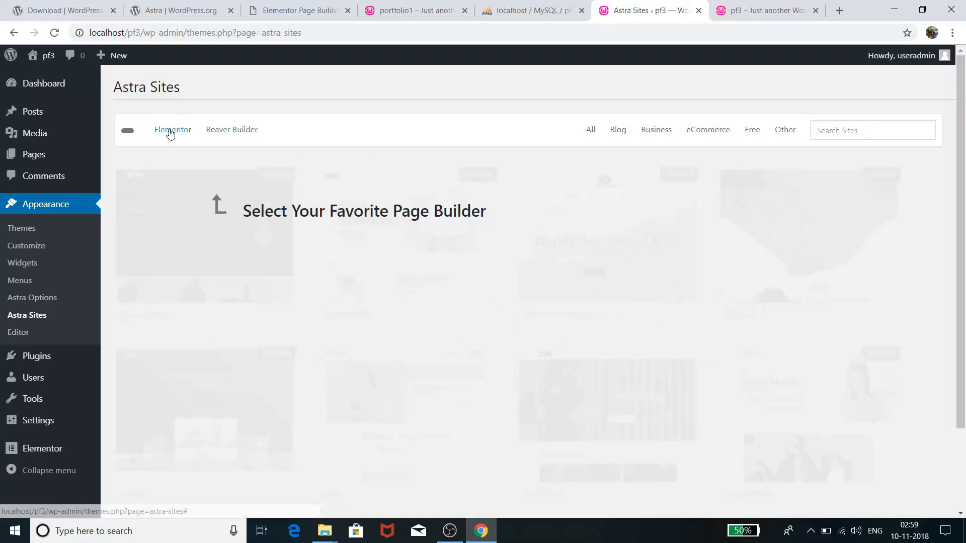
pyautogui.click(167, 133)
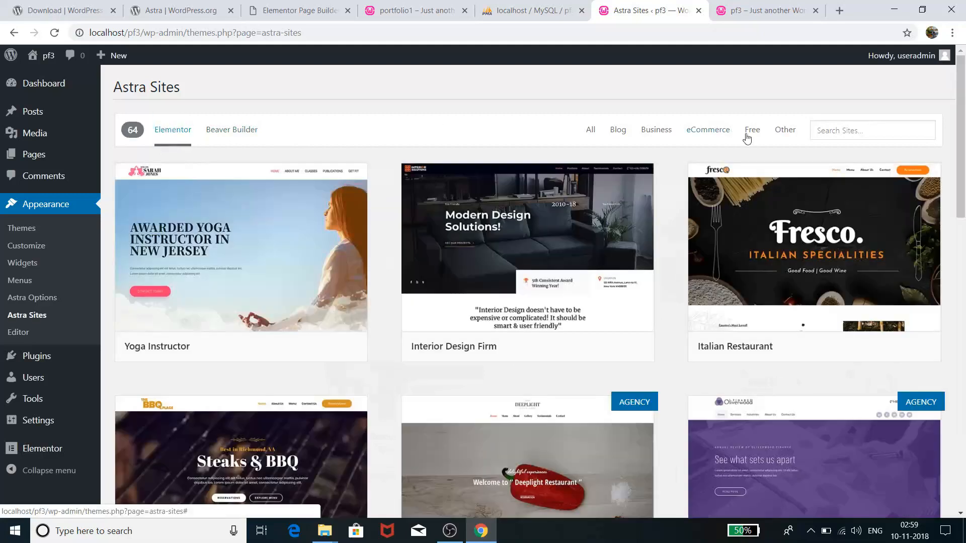
pyautogui.moveTo(726, 237)
pyautogui.scroll(-5, 654, 216)
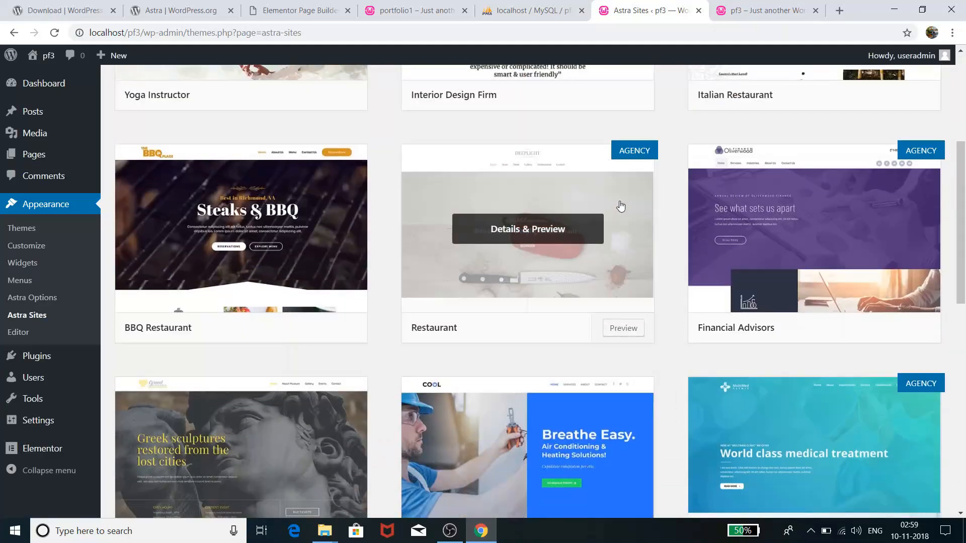
pyautogui.scroll(5, 621, 205)
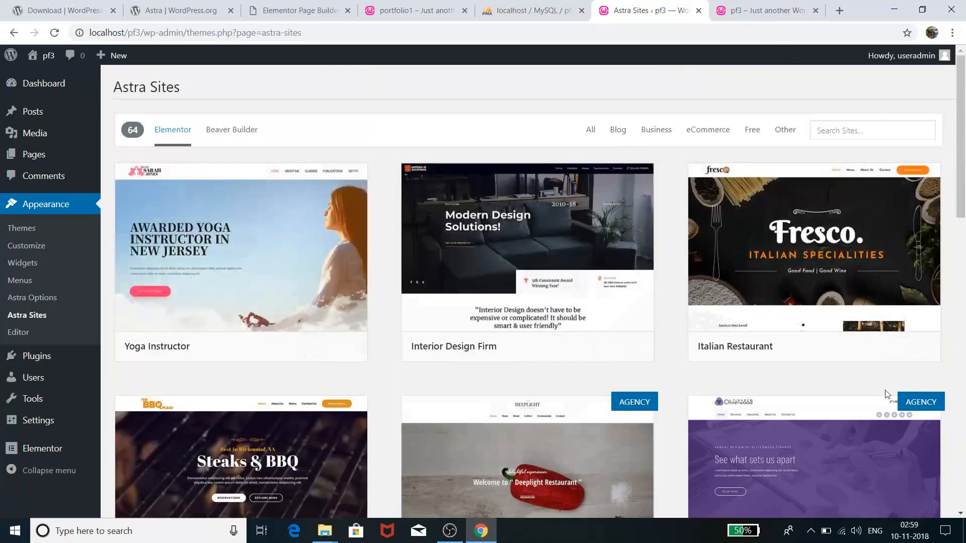
pyautogui.scroll(-8, 750, 237)
pyautogui.scroll(-2, 752, 238)
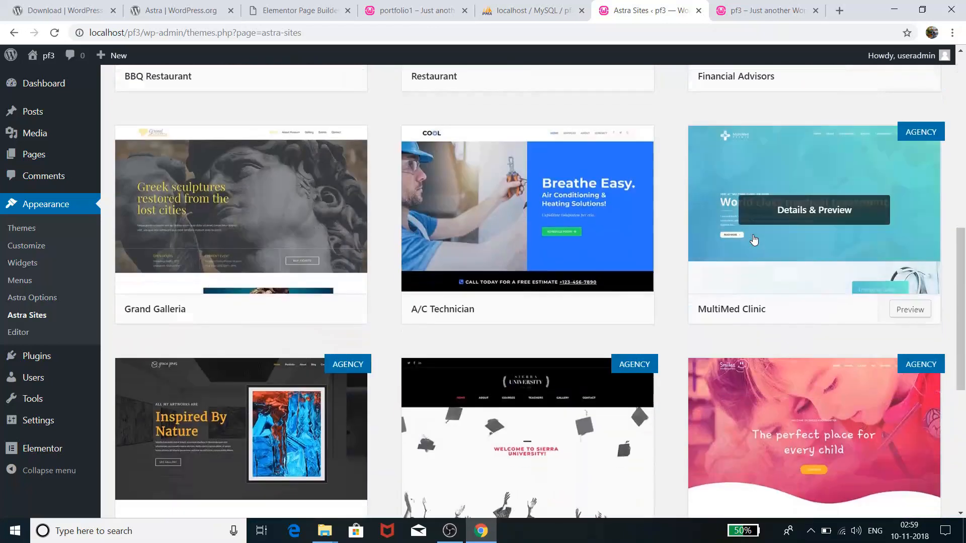
pyautogui.scroll(5, 754, 239)
pyautogui.scroll(5, 754, 240)
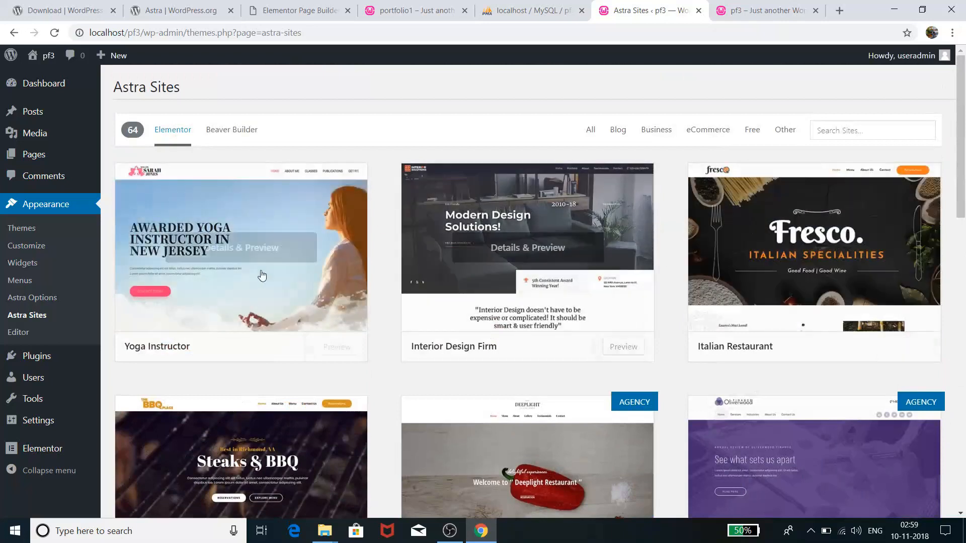
# Step: Find the Coach template among the Elementor starter sites and open its details and preview
pyautogui.scroll(-2, 585, 246)
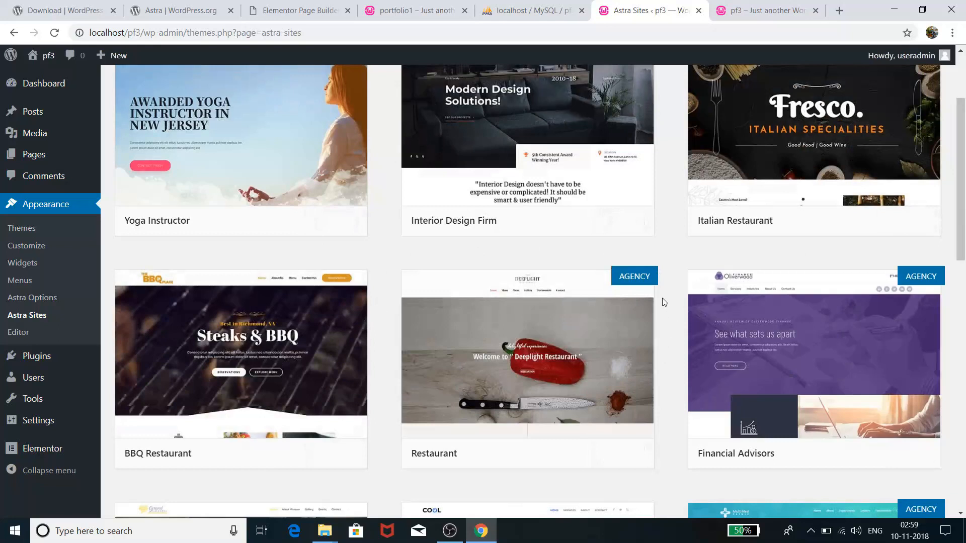
pyautogui.scroll(-4, 654, 290)
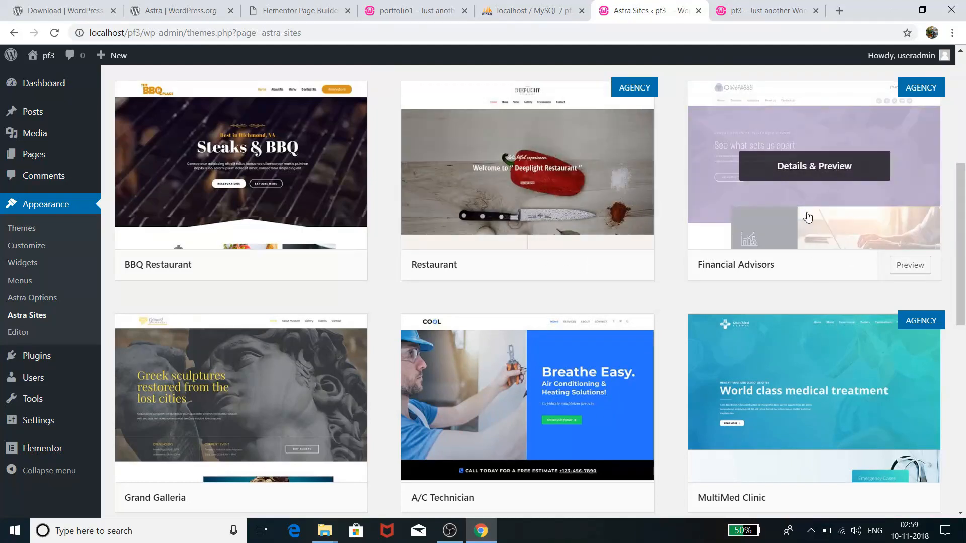
pyautogui.scroll(-3, 808, 216)
pyautogui.scroll(8, 442, 312)
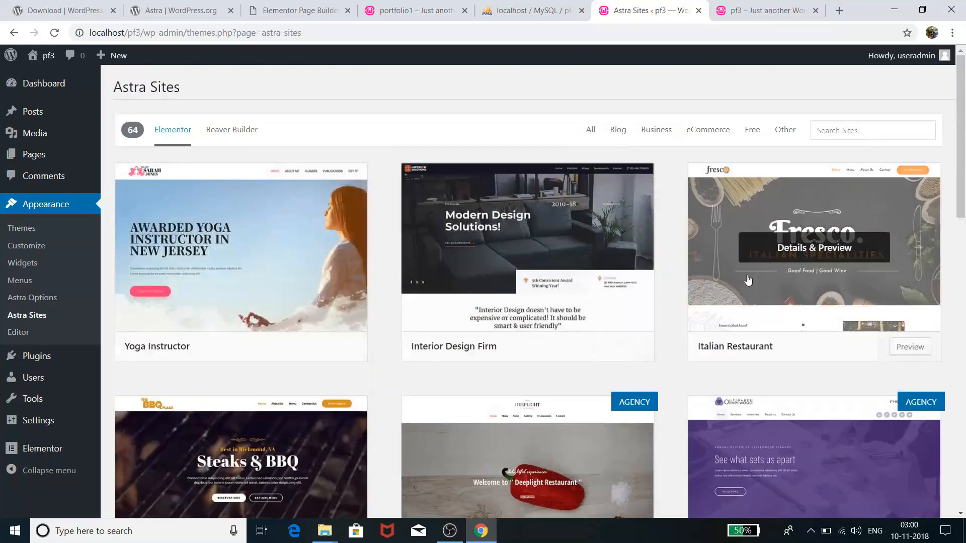
pyautogui.scroll(-10, 748, 281)
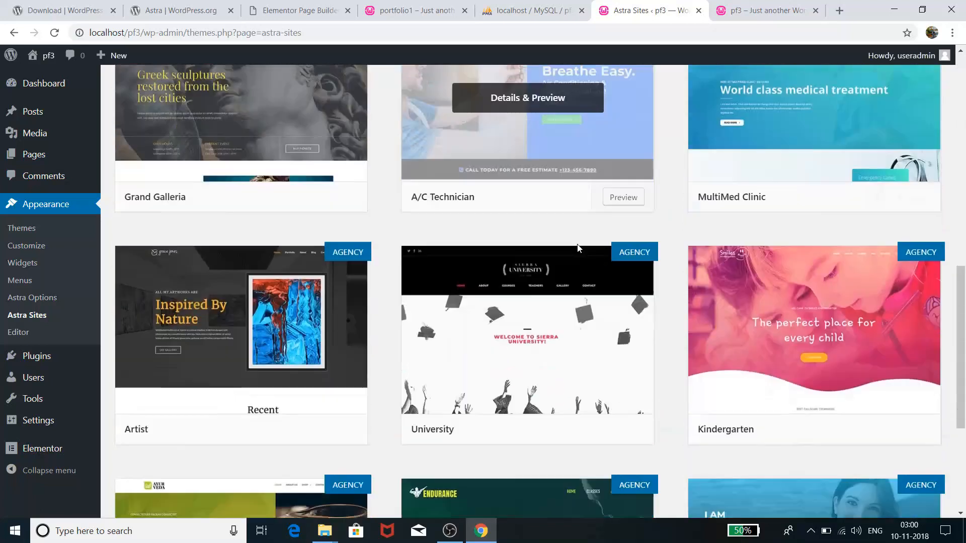
pyautogui.scroll(-5, 578, 248)
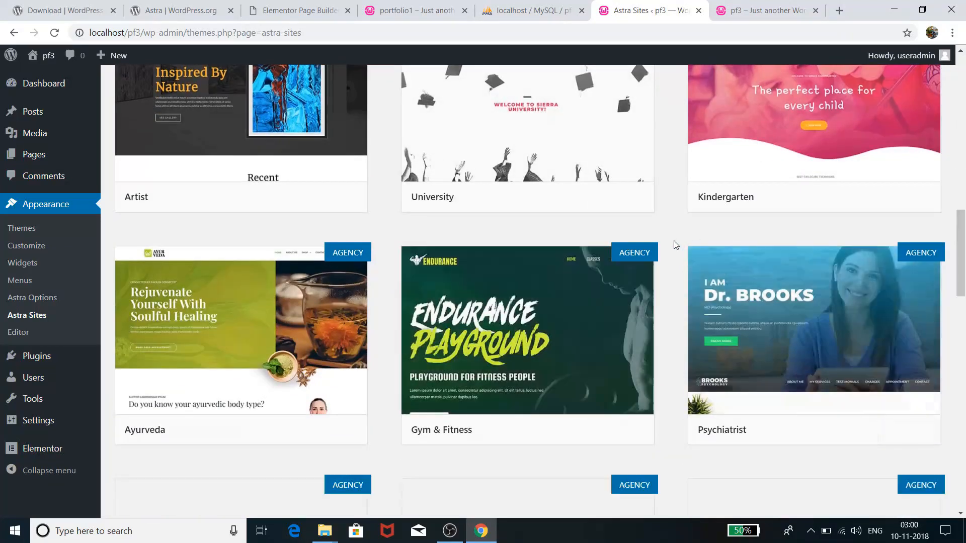
pyautogui.scroll(-7, 676, 245)
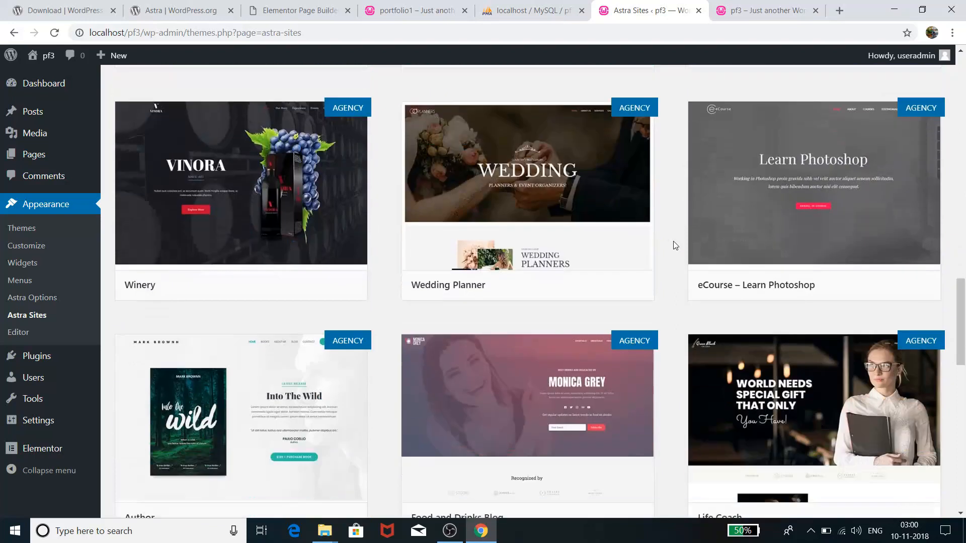
pyautogui.scroll(-10, 675, 245)
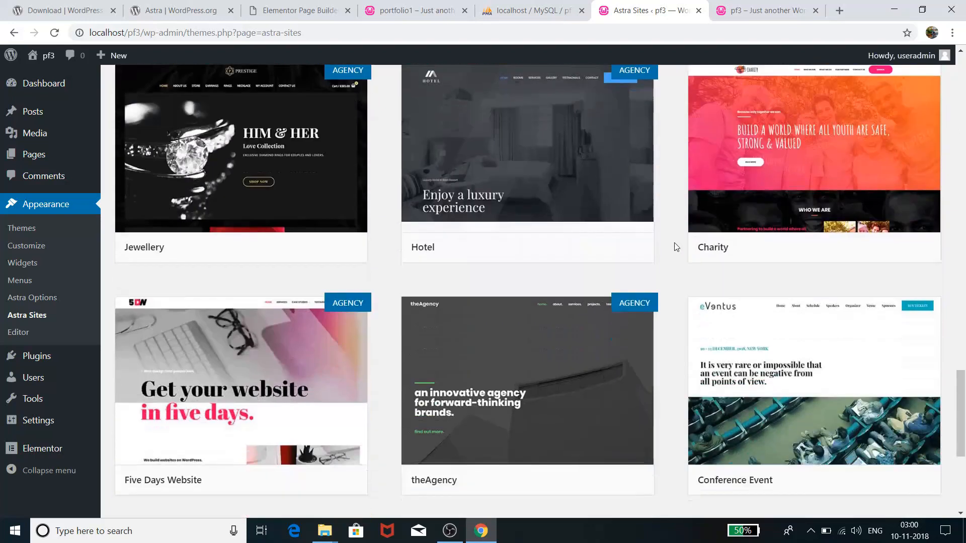
pyautogui.scroll(-5, 649, 241)
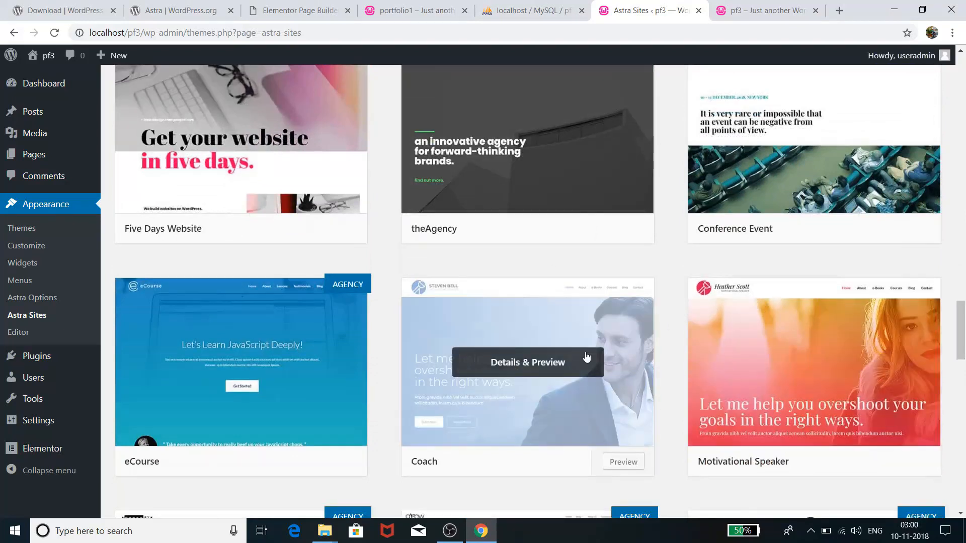
pyautogui.click(549, 415)
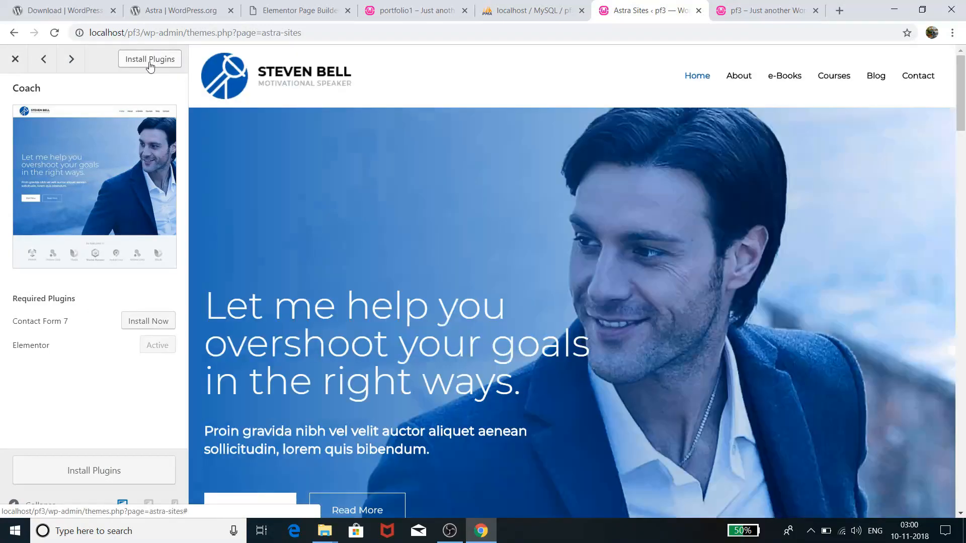
# Step: Install the Coach template's required plugins and import the starter site into pf3, accepting the demo import notice
pyautogui.click(152, 59)
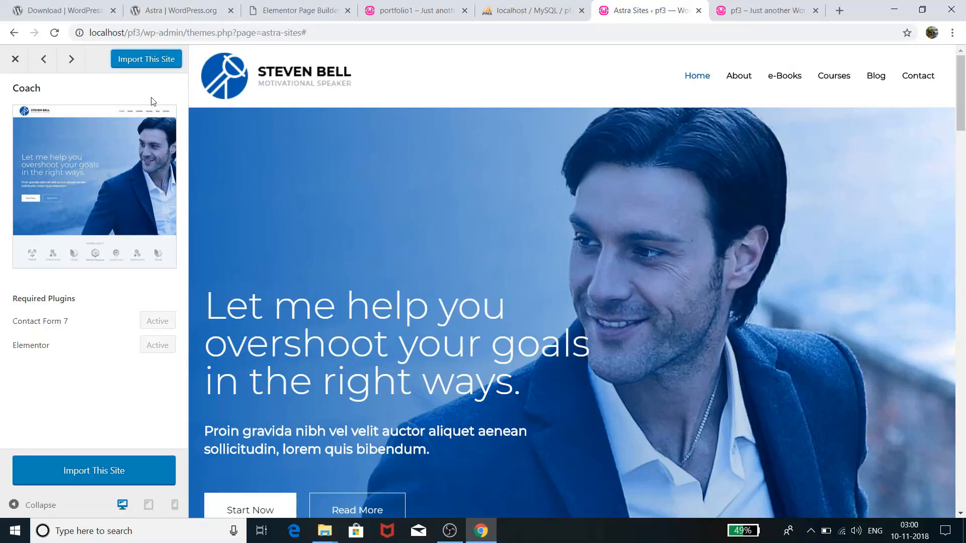
pyautogui.click(154, 60)
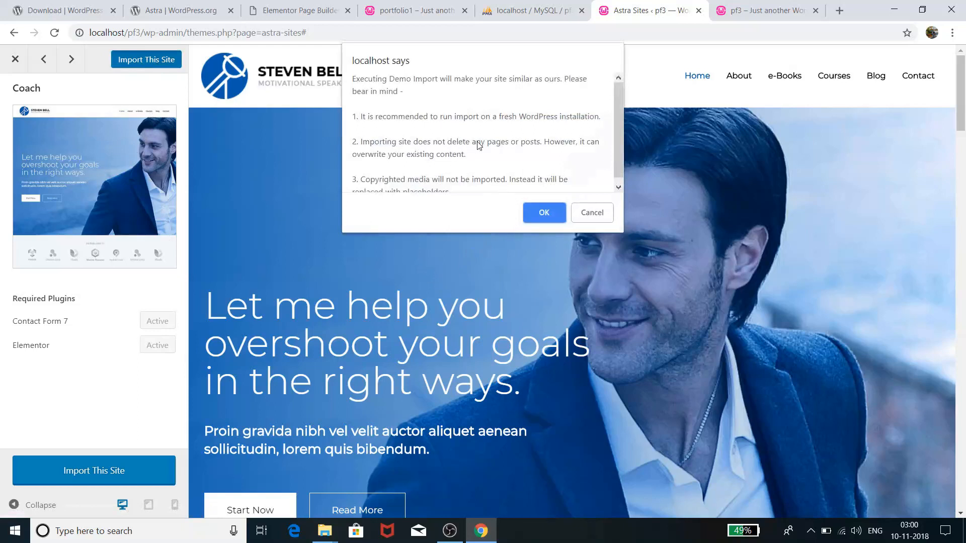
pyautogui.scroll(-1, 479, 147)
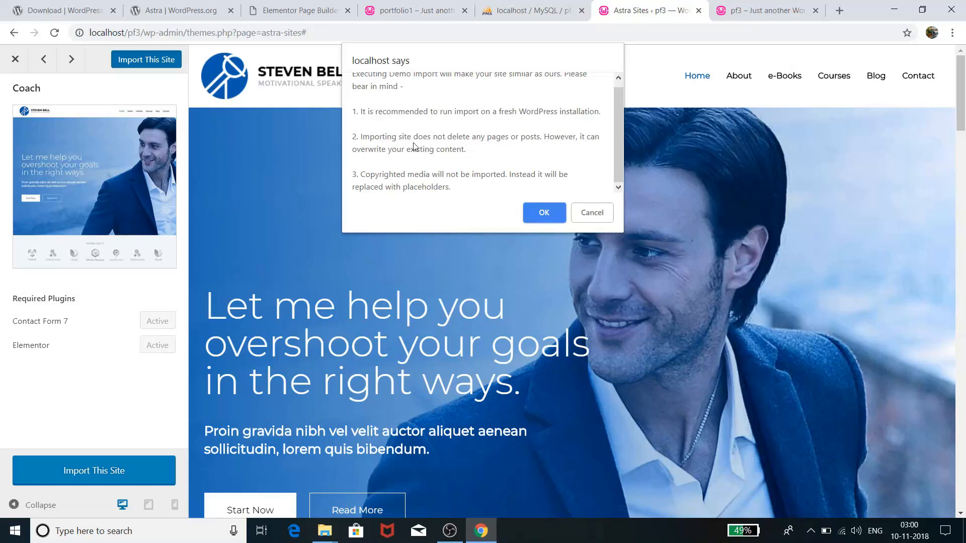
pyautogui.click(541, 215)
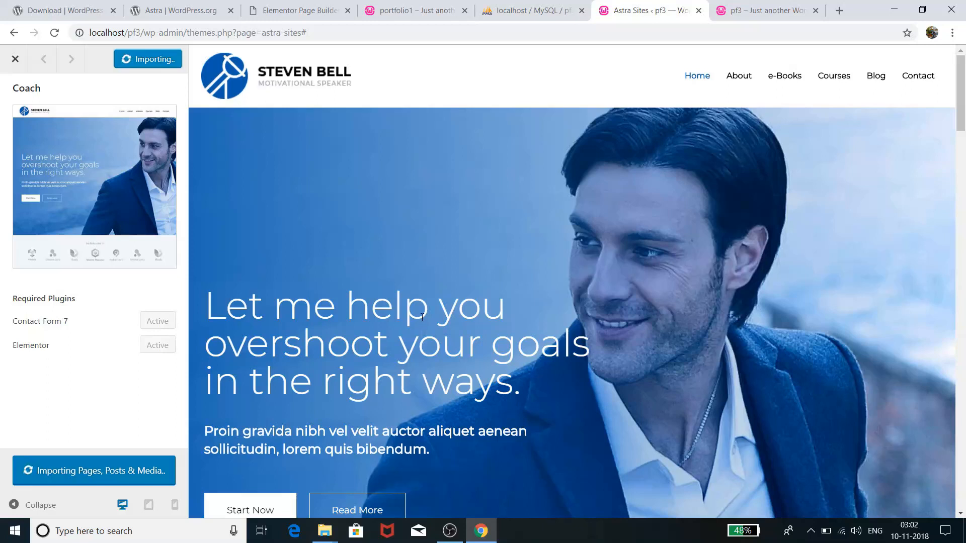
# Step: Examine the Coach template preview from the hero area to the sections below the testimonials while the import runs
pyautogui.scroll(-10, 445, 323)
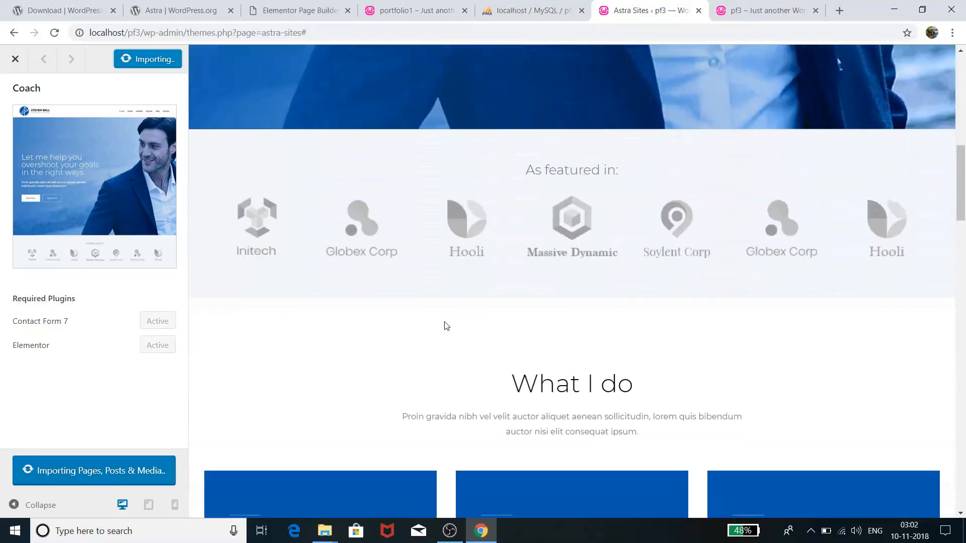
pyautogui.scroll(-4, 446, 326)
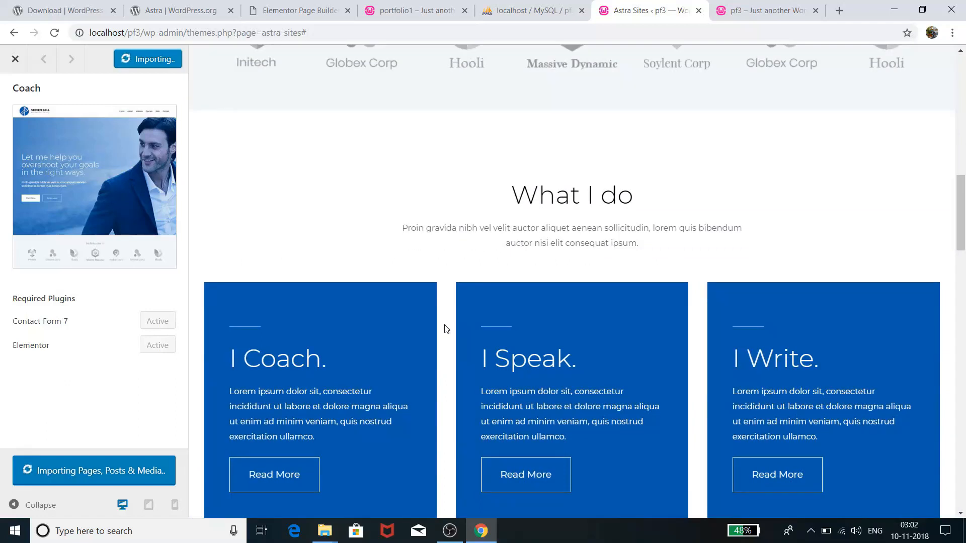
pyautogui.scroll(-11, 444, 327)
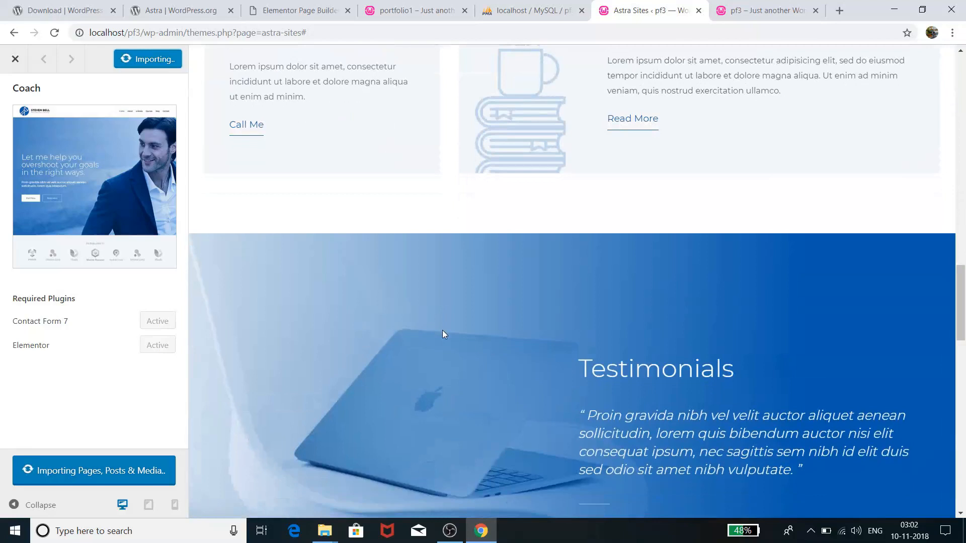
pyautogui.scroll(-3, 443, 330)
pyautogui.scroll(-3, 442, 330)
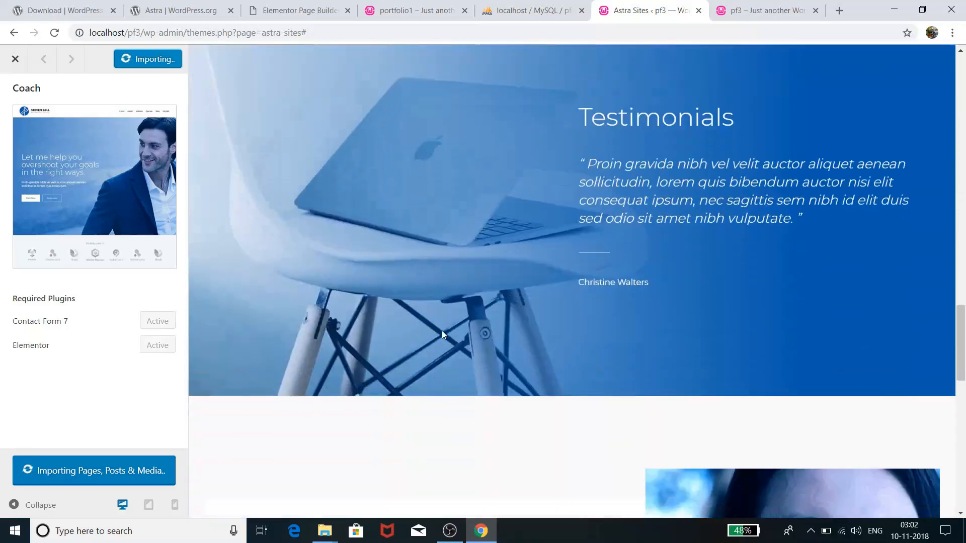
pyautogui.scroll(-5, 443, 334)
pyautogui.scroll(20, 443, 332)
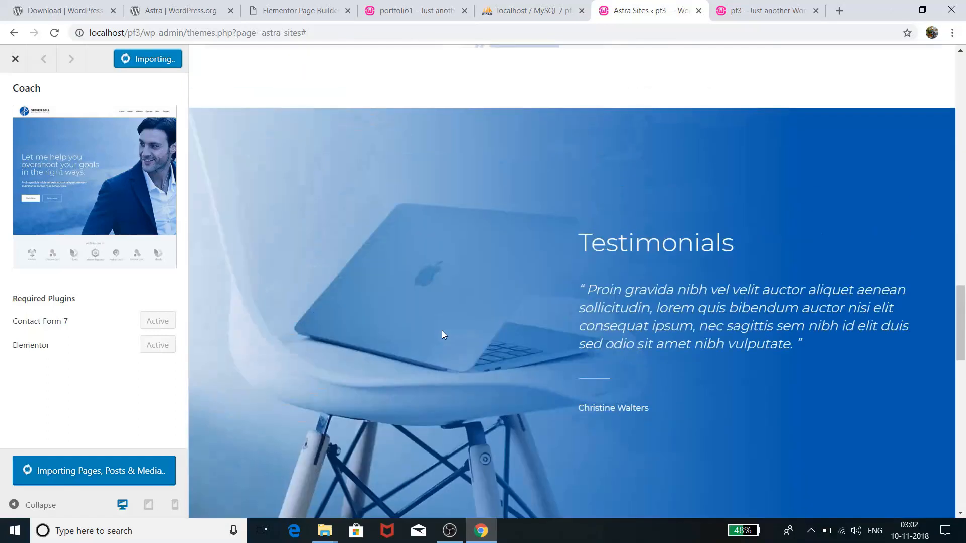
pyautogui.scroll(1, 443, 331)
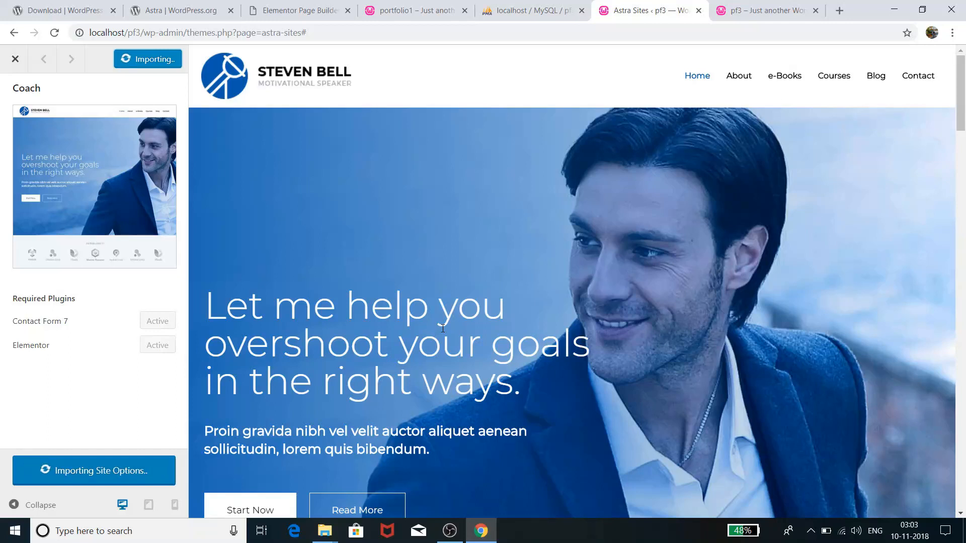
pyautogui.scroll(-3, 438, 375)
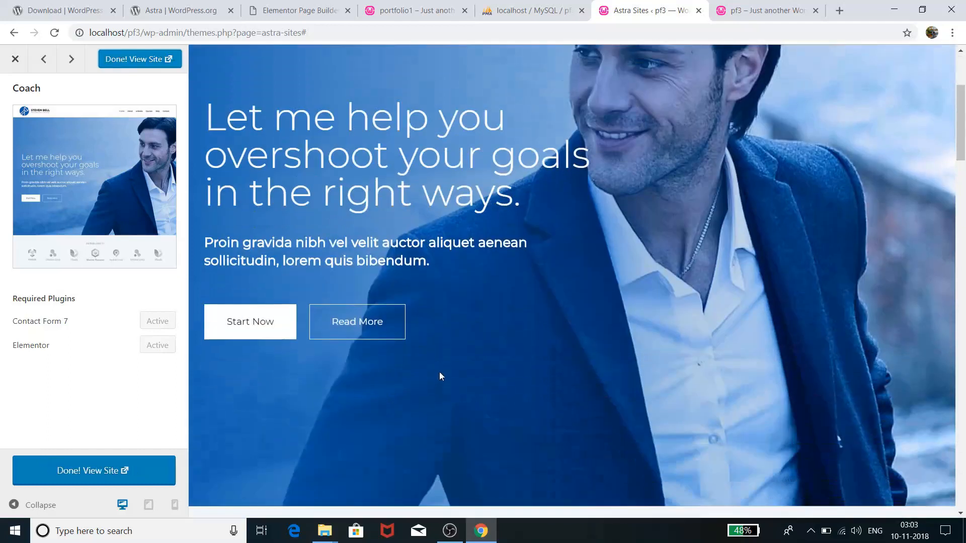
pyautogui.scroll(3, 445, 364)
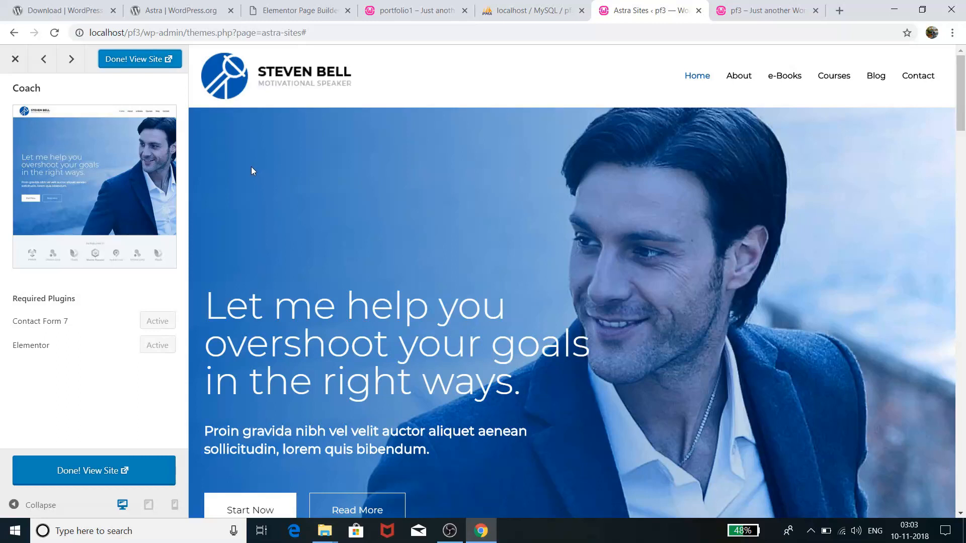
# Step: View the imported pf3 site, compare it with the portfolio1 site and review its homepage sections
pyautogui.click(130, 63)
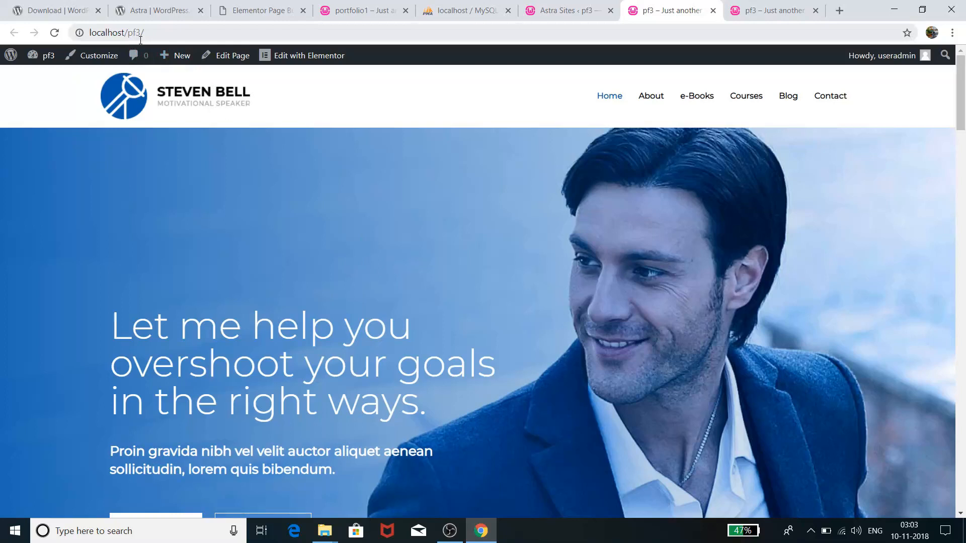
pyautogui.click(357, 10)
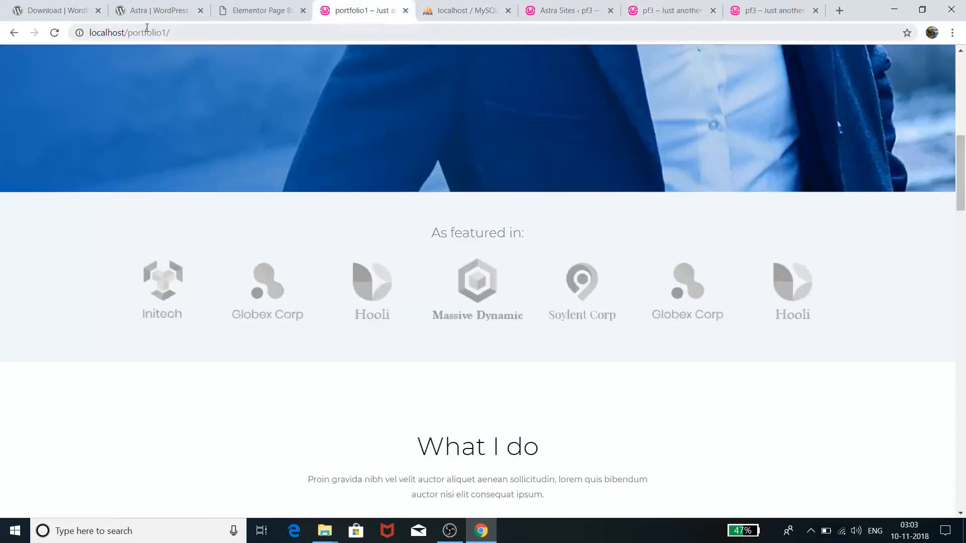
pyautogui.click(668, 10)
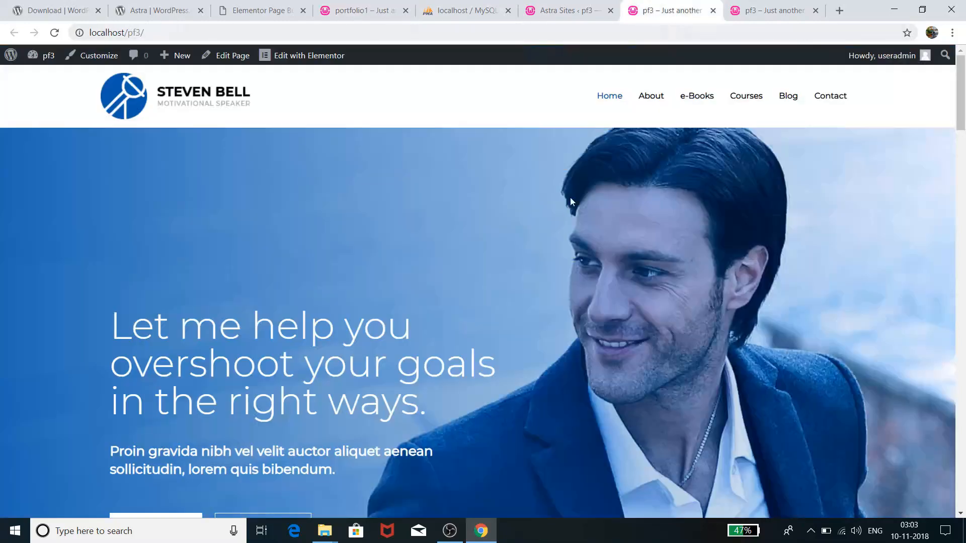
pyautogui.scroll(-5, 569, 217)
pyautogui.scroll(-20, 569, 234)
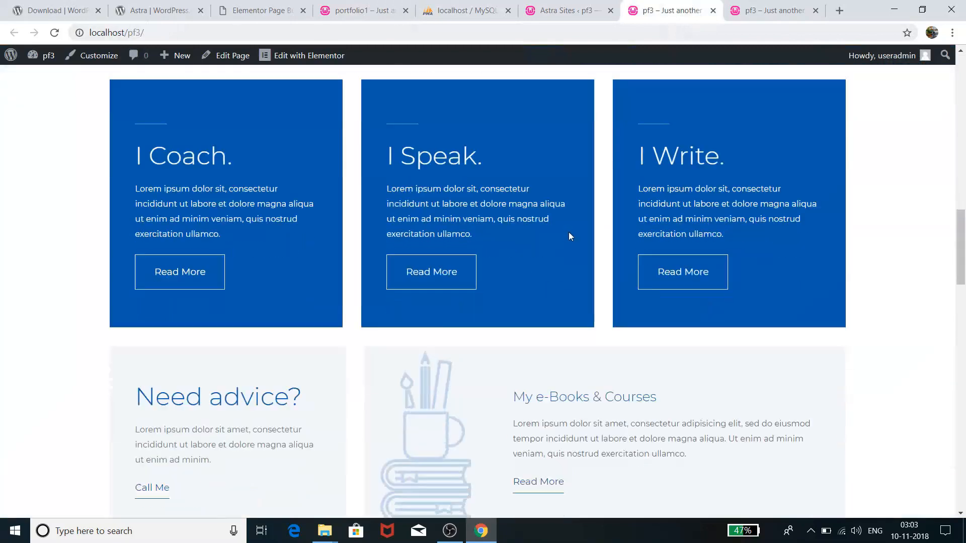
pyautogui.scroll(20, 567, 250)
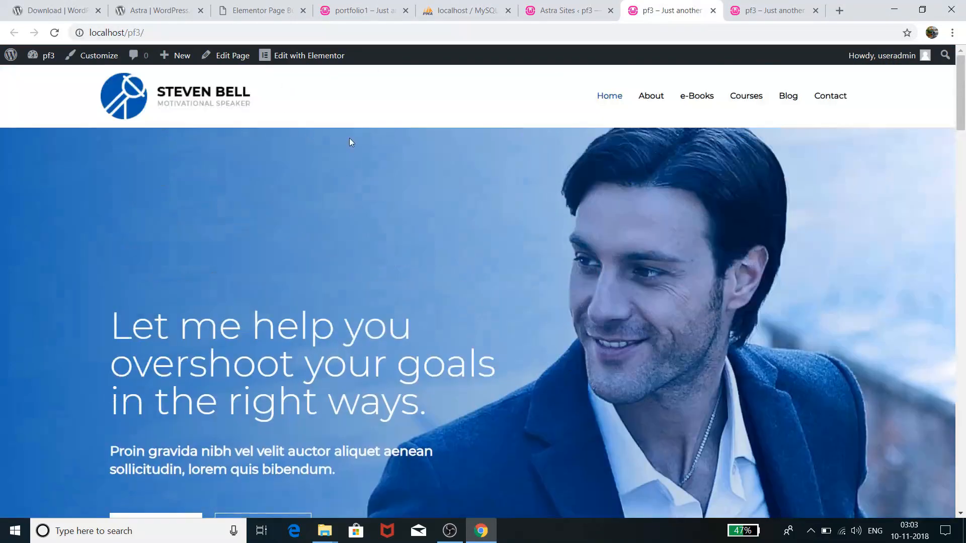
pyautogui.scroll(-5, 366, 204)
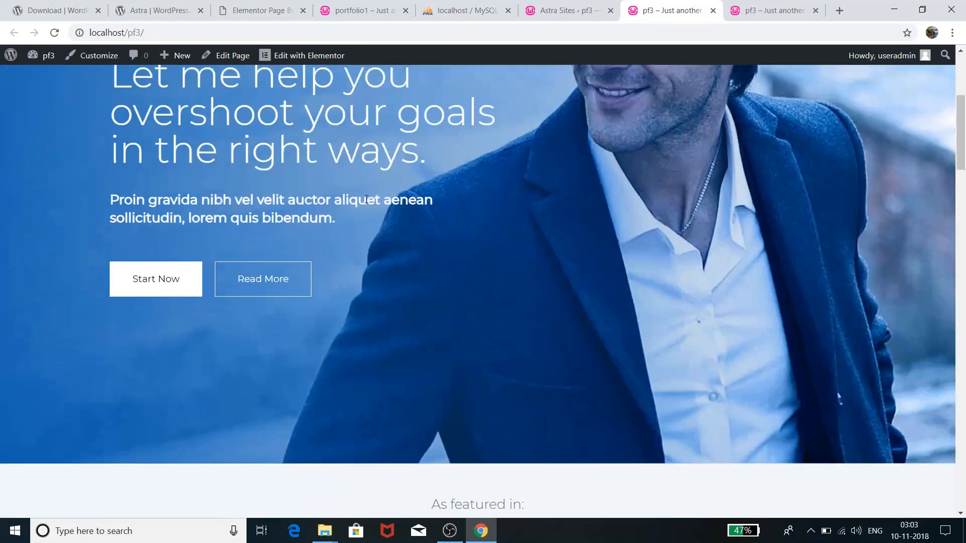
pyautogui.scroll(4, 366, 199)
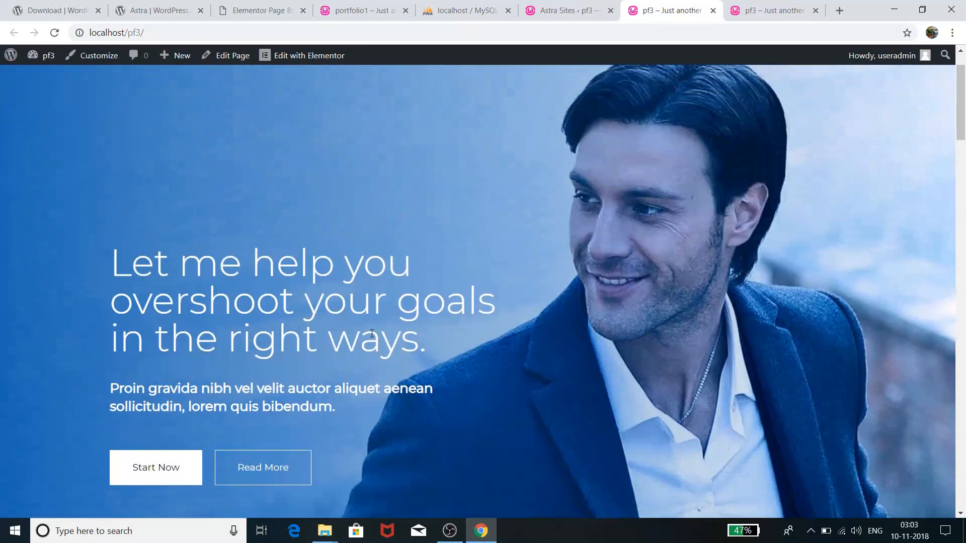
pyautogui.scroll(1, 355, 263)
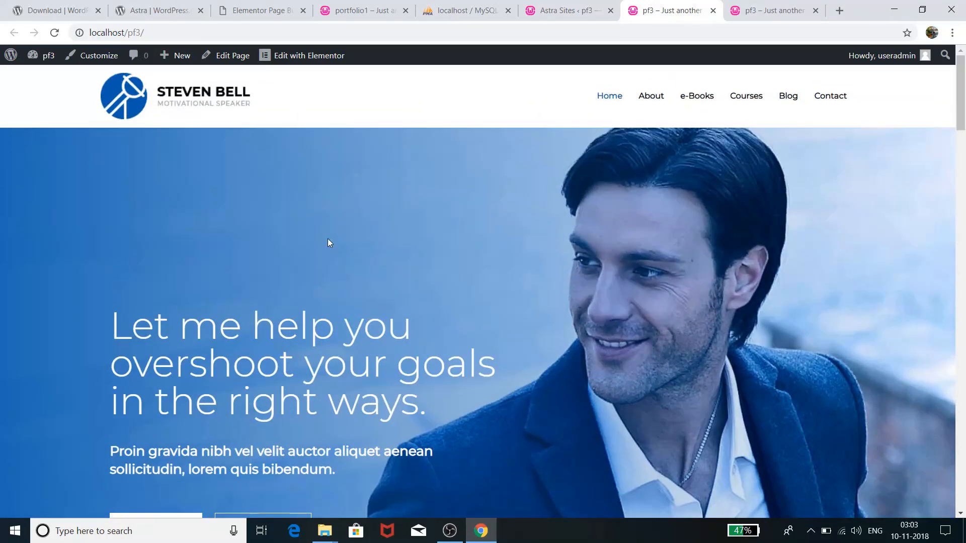
# Step: Open the home page in Elementor, shorten the hero heading to "Let me help you" and save the update
pyautogui.scroll(-6, 349, 225)
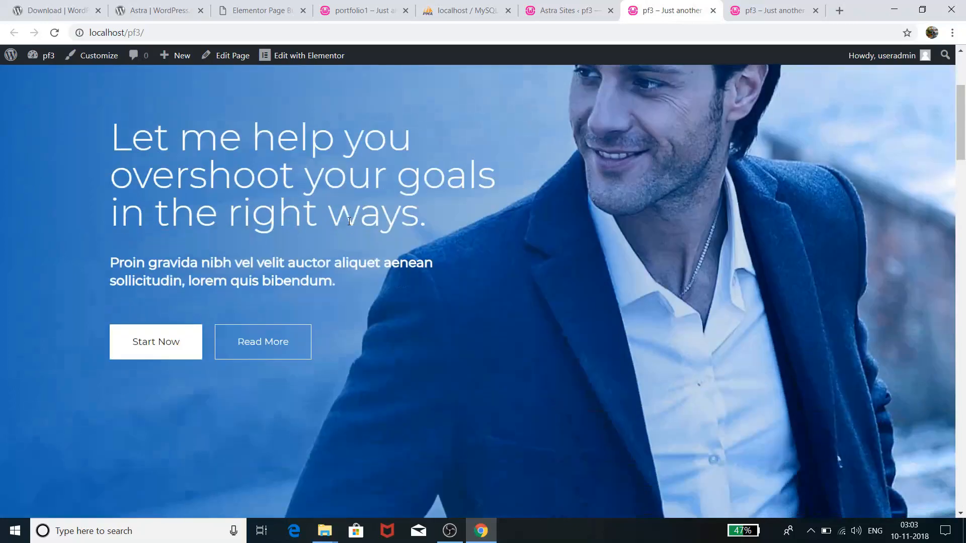
pyautogui.scroll(6, 351, 222)
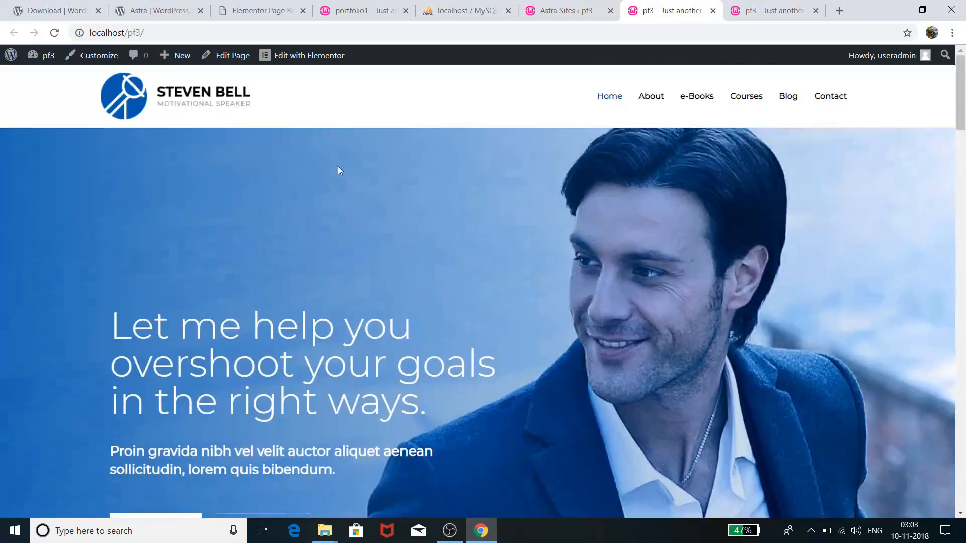
pyautogui.click(317, 64)
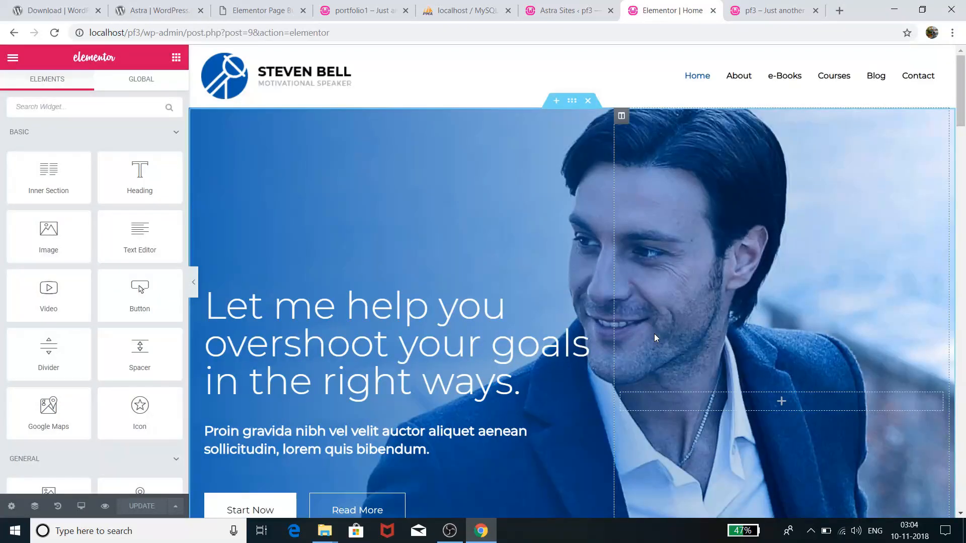
pyautogui.click(479, 371)
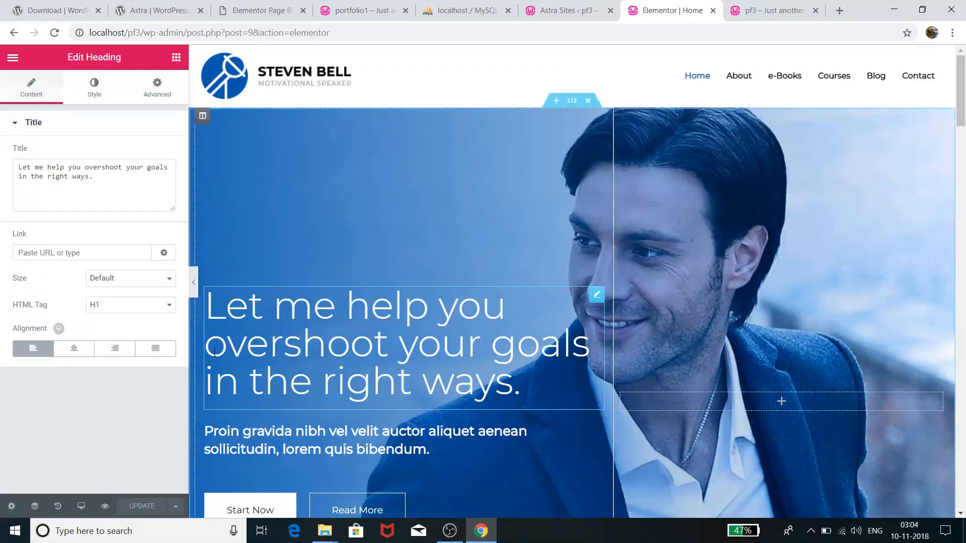
pyautogui.moveTo(602, 323); pyautogui.dragTo(533, 400)
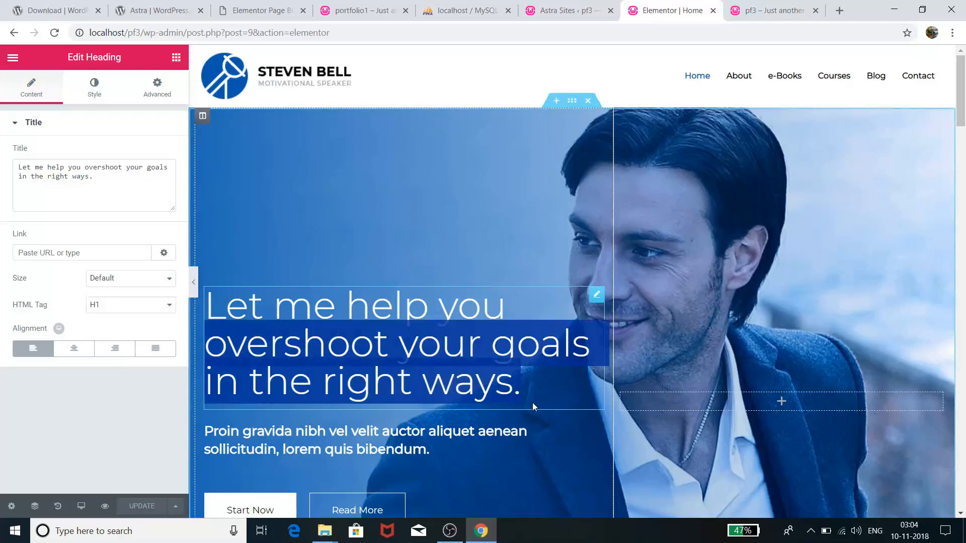
pyautogui.press('BackSpace')
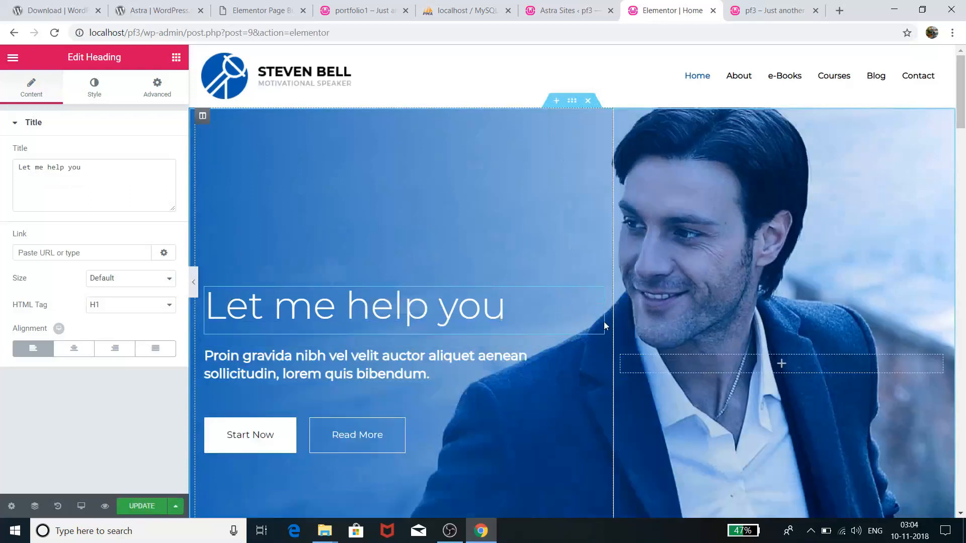
pyautogui.click(609, 78)
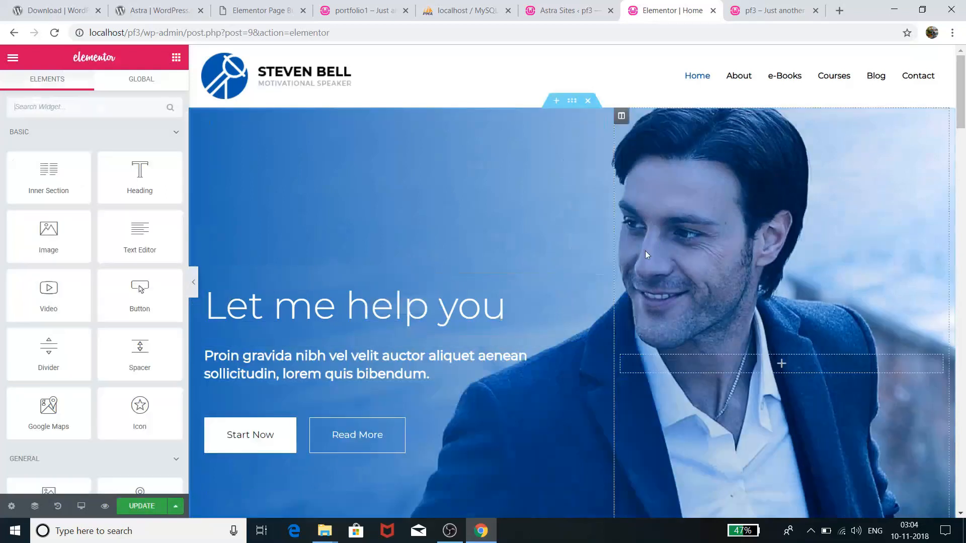
pyautogui.click(138, 507)
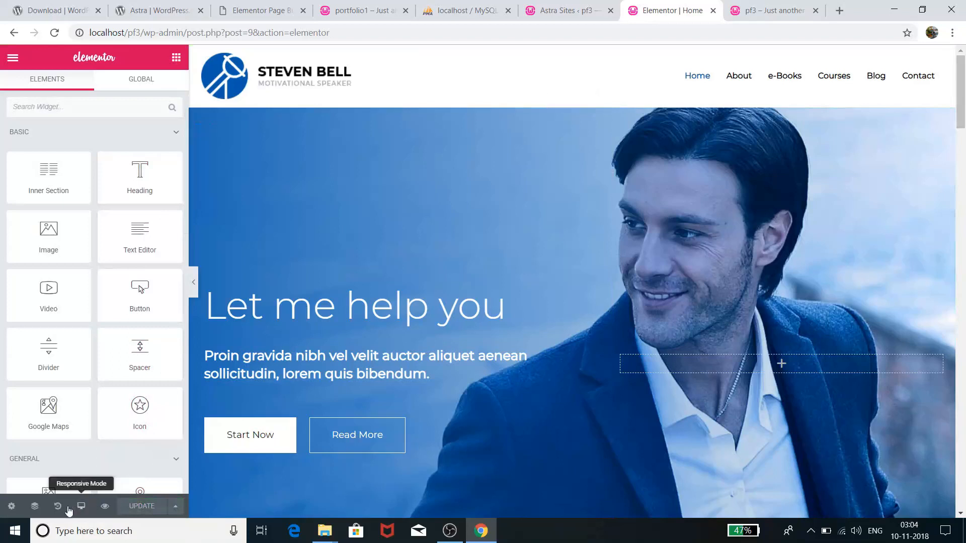
# Step: Preview the updated home page and check the hero heading and the area down to the featured logos
pyautogui.click(106, 507)
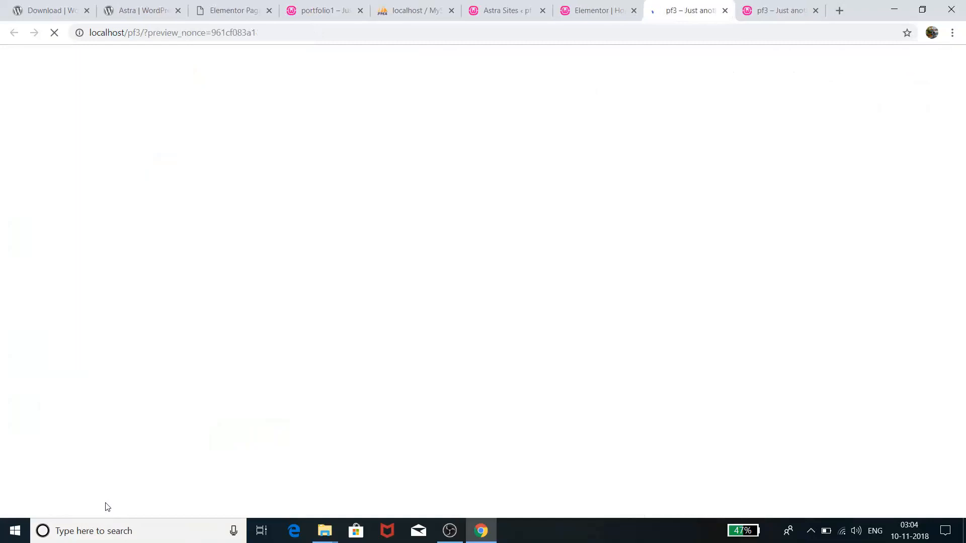
pyautogui.scroll(-4, 518, 351)
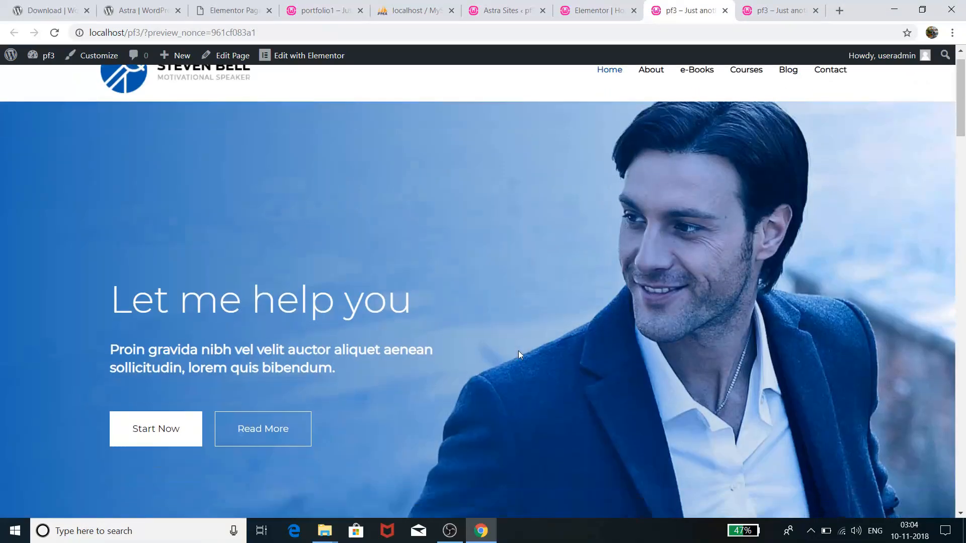
pyautogui.scroll(4, 518, 351)
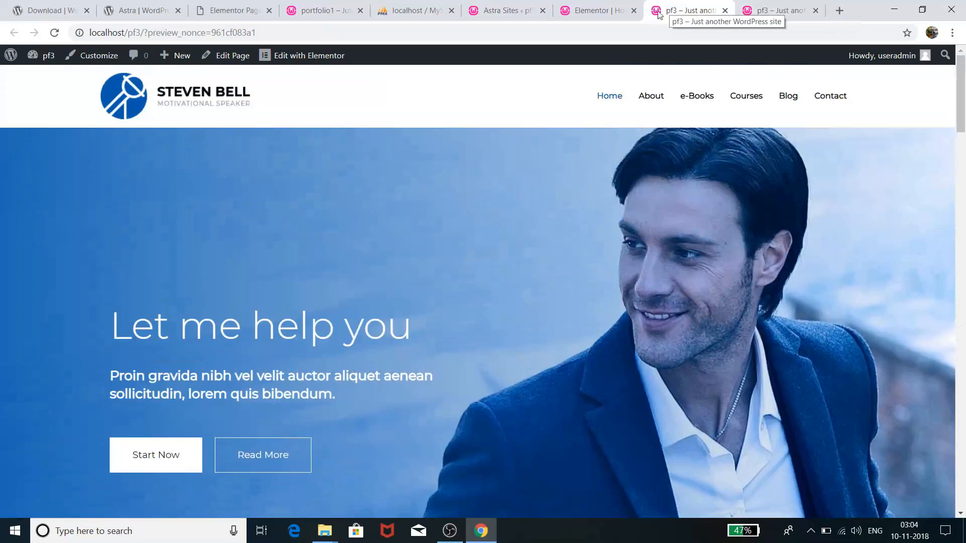
pyautogui.scroll(-8, 639, 373)
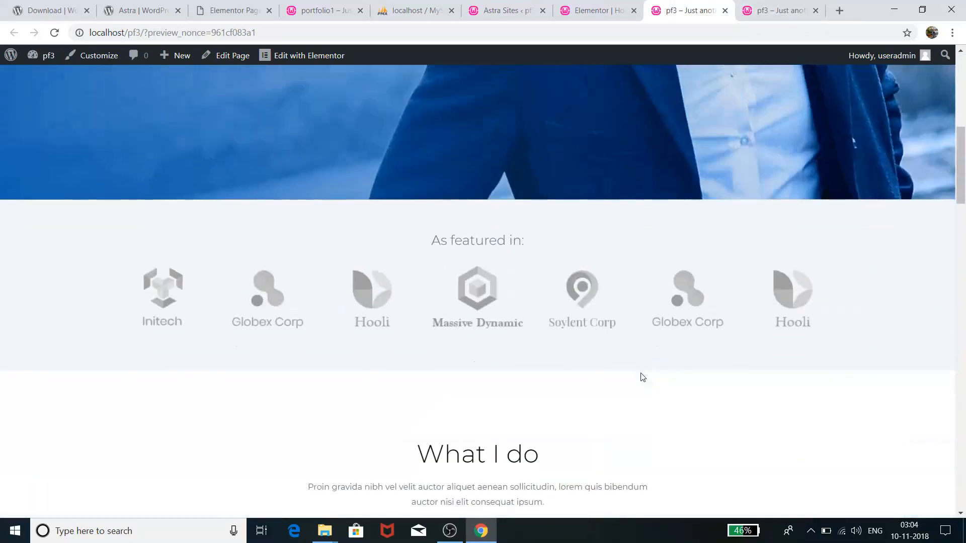
pyautogui.scroll(8, 643, 377)
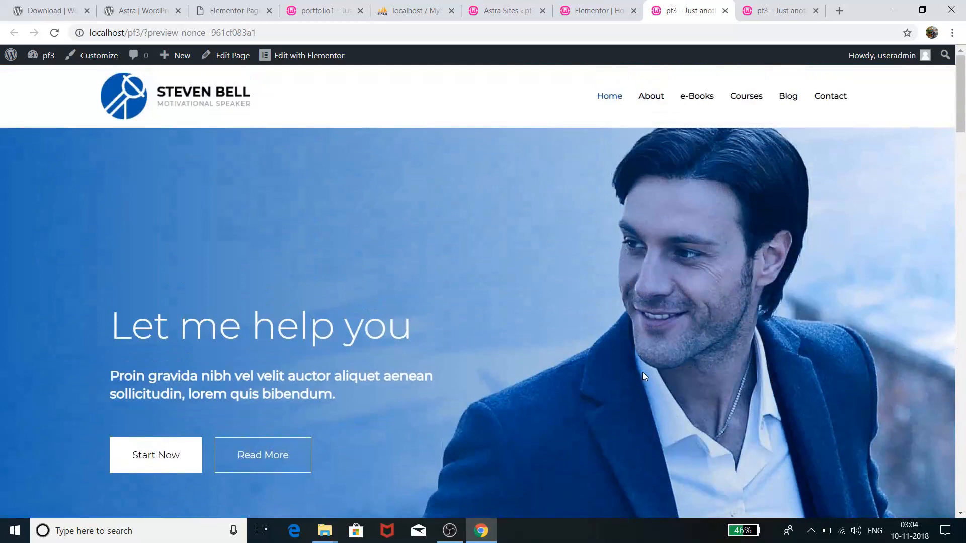
pyautogui.scroll(-3, 642, 375)
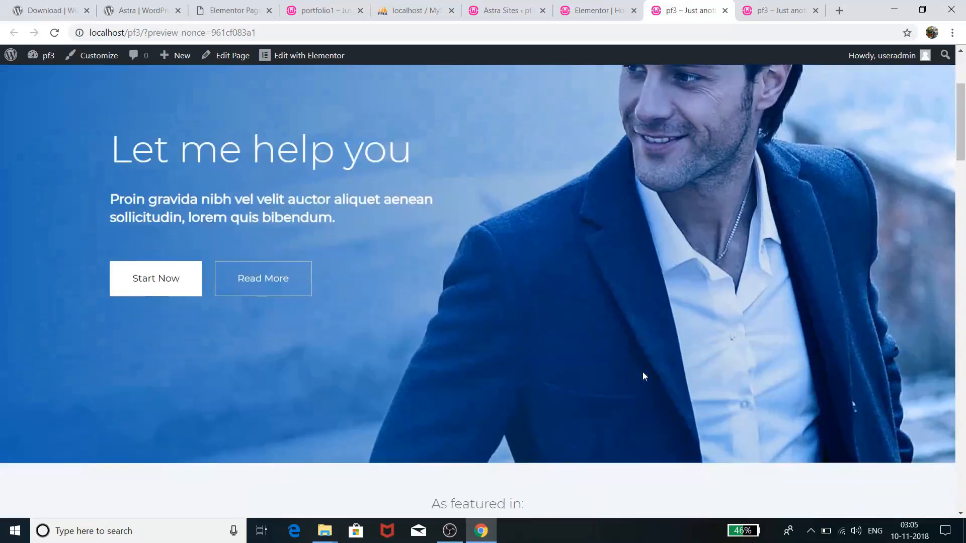
pyautogui.scroll(3, 642, 376)
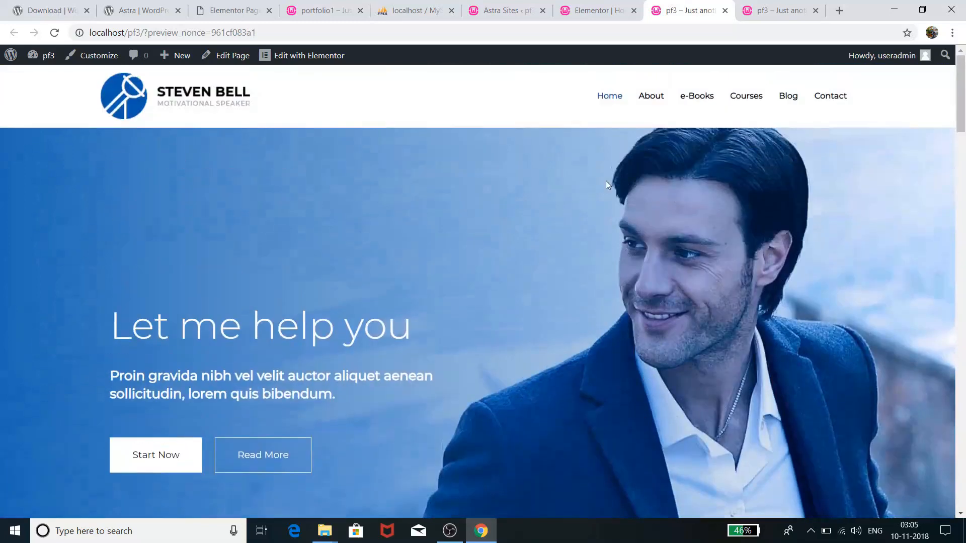
pyautogui.scroll(-3, 363, 291)
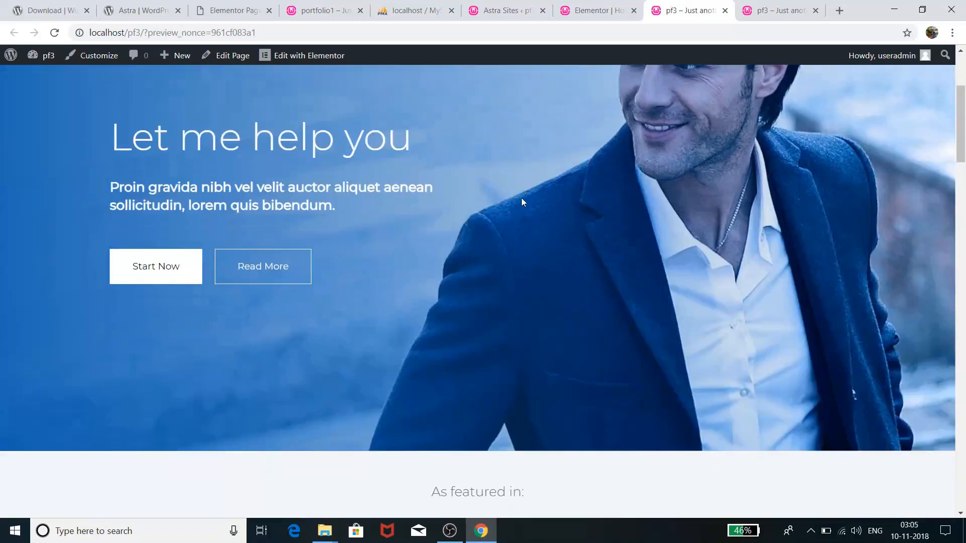
pyautogui.scroll(3, 528, 204)
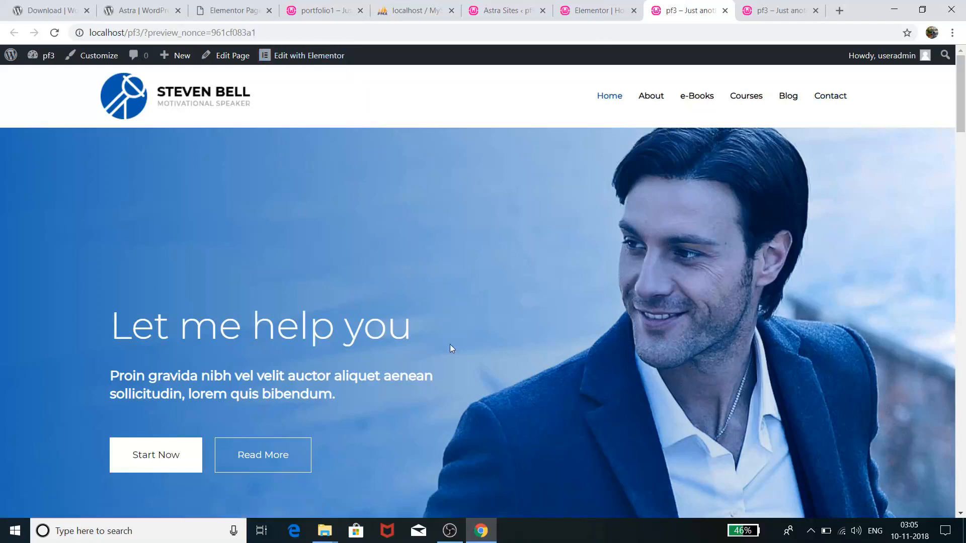
# Step: Review the previewed home page's services, testimonials and closing call-to-action sections down to the footer
pyautogui.scroll(-5, 451, 347)
pyautogui.scroll(5, 452, 350)
pyautogui.scroll(-15, 729, 232)
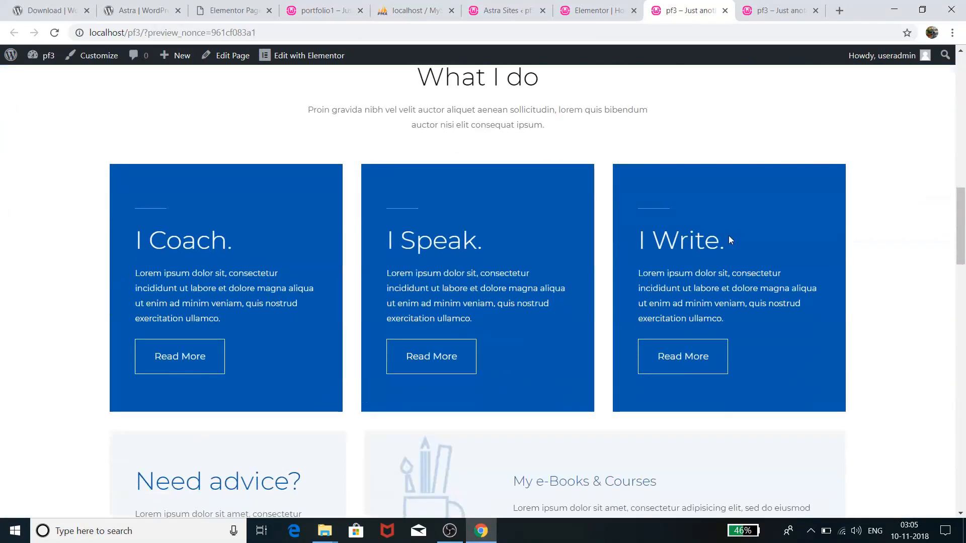
pyautogui.scroll(15, 730, 236)
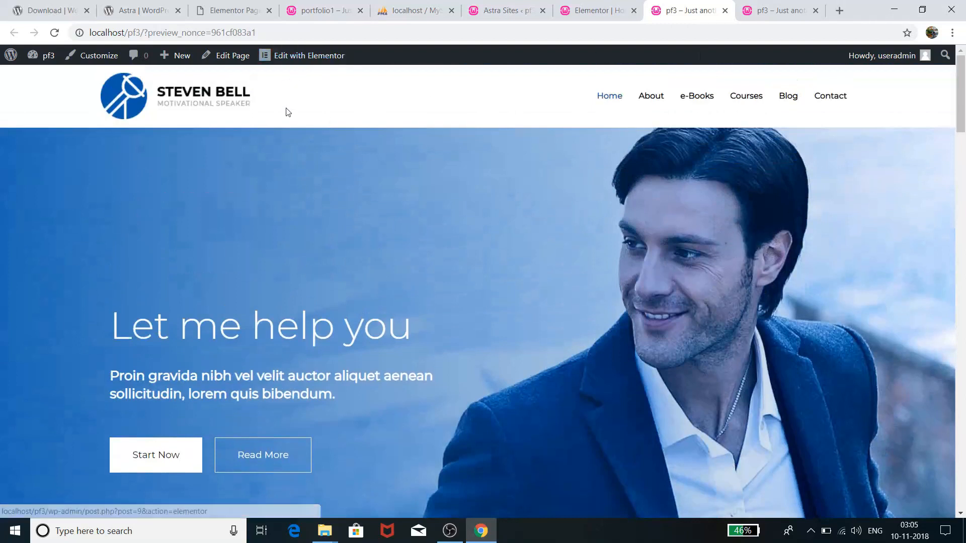
pyautogui.scroll(-20, 386, 297)
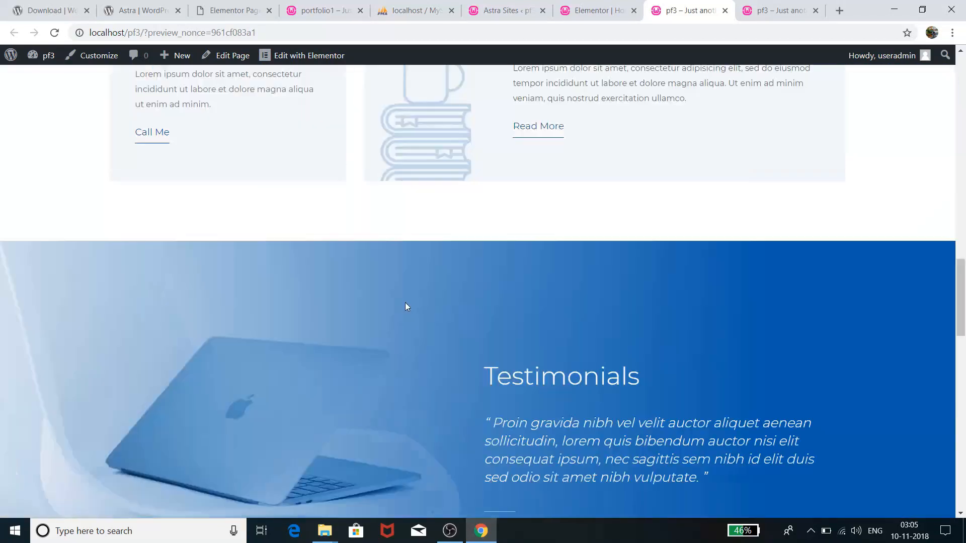
pyautogui.scroll(-5, 405, 302)
pyautogui.scroll(20, 410, 312)
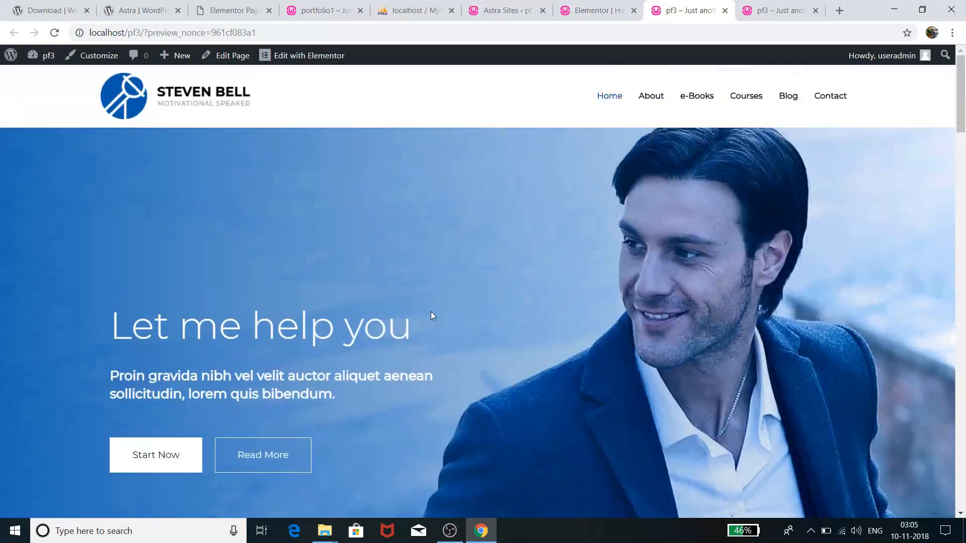
pyautogui.scroll(-15, 750, 363)
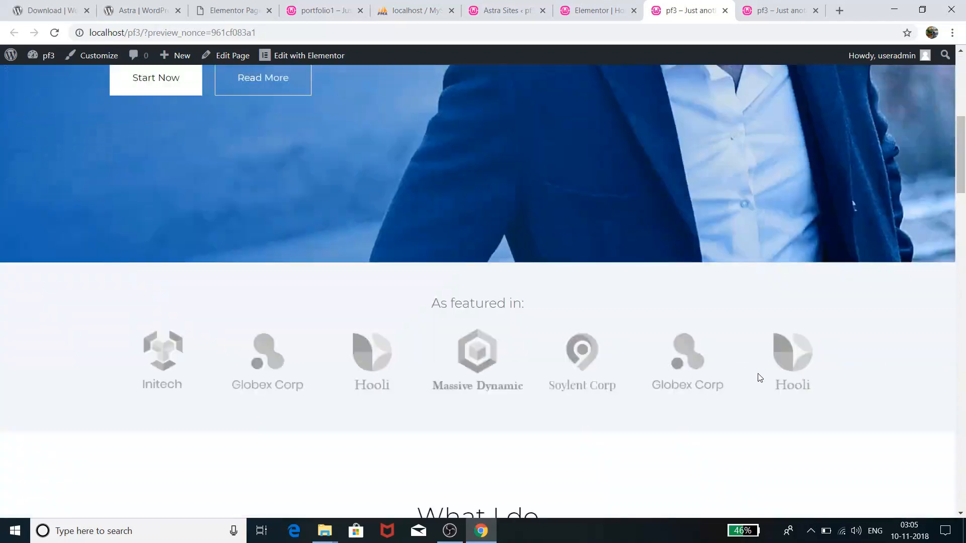
pyautogui.scroll(-10, 760, 388)
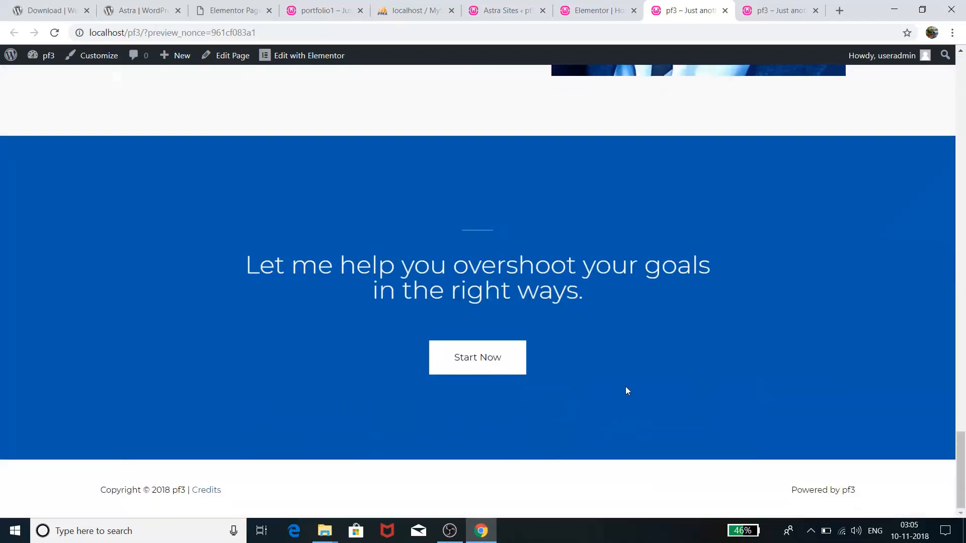
pyautogui.scroll(7, 625, 386)
pyautogui.scroll(8, 614, 359)
# Step: Open the site customizer, examine the logo's Site Identity settings and the Footer Bar settings, and close the customizer
pyautogui.click(112, 56)
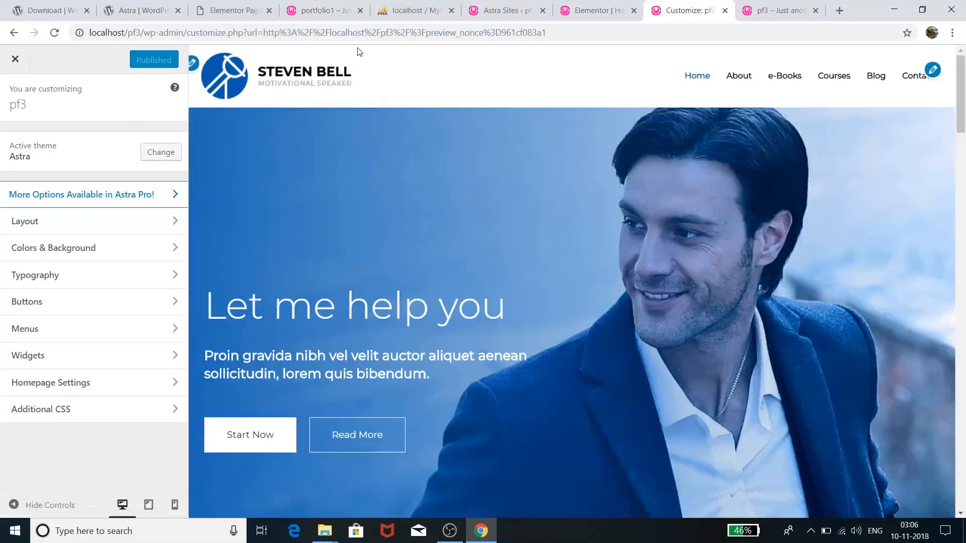
pyautogui.click(194, 65)
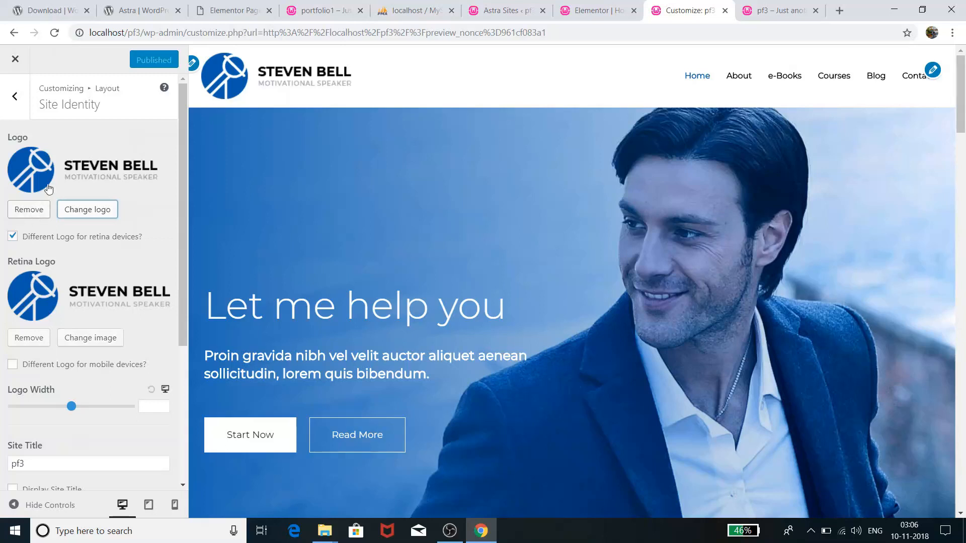
pyautogui.scroll(-20, 564, 247)
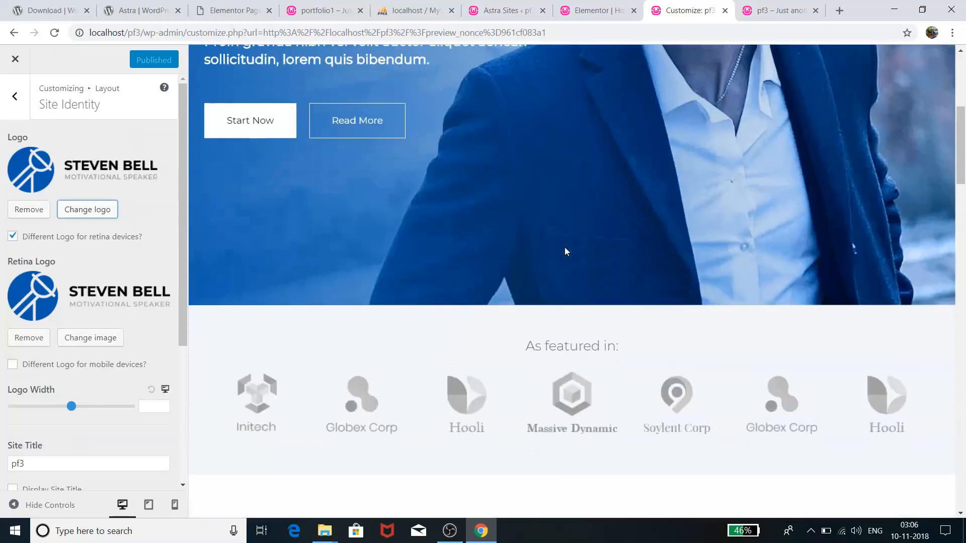
pyautogui.scroll(-10, 565, 251)
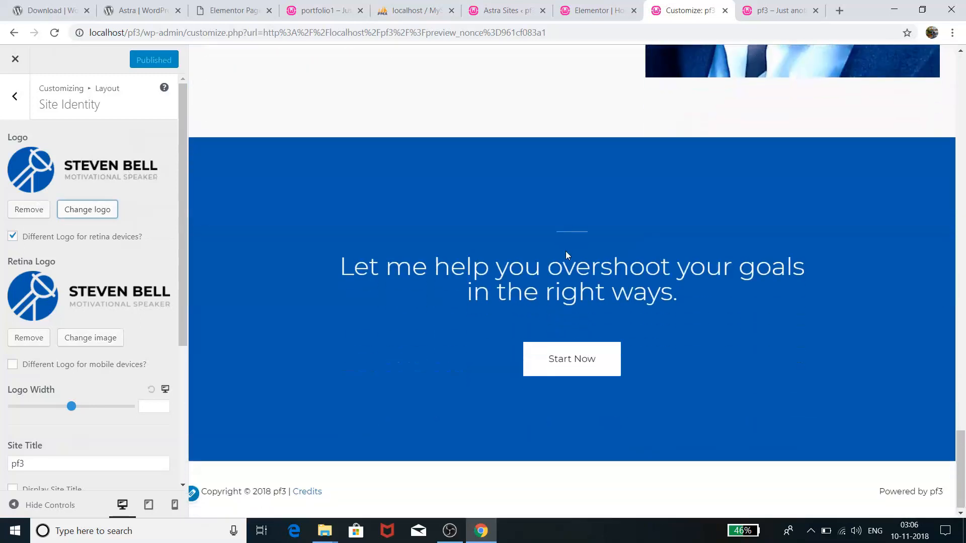
pyautogui.click(196, 498)
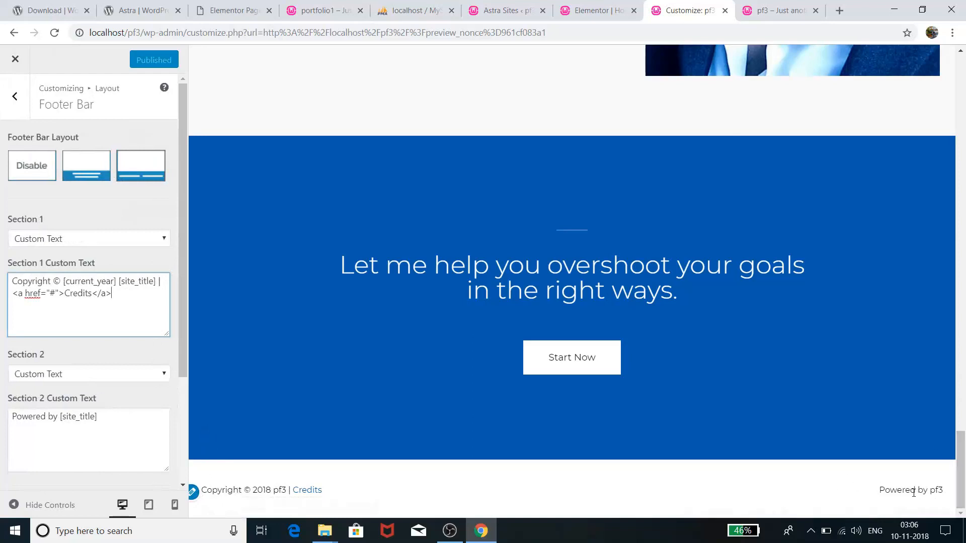
pyautogui.scroll(-3, 87, 417)
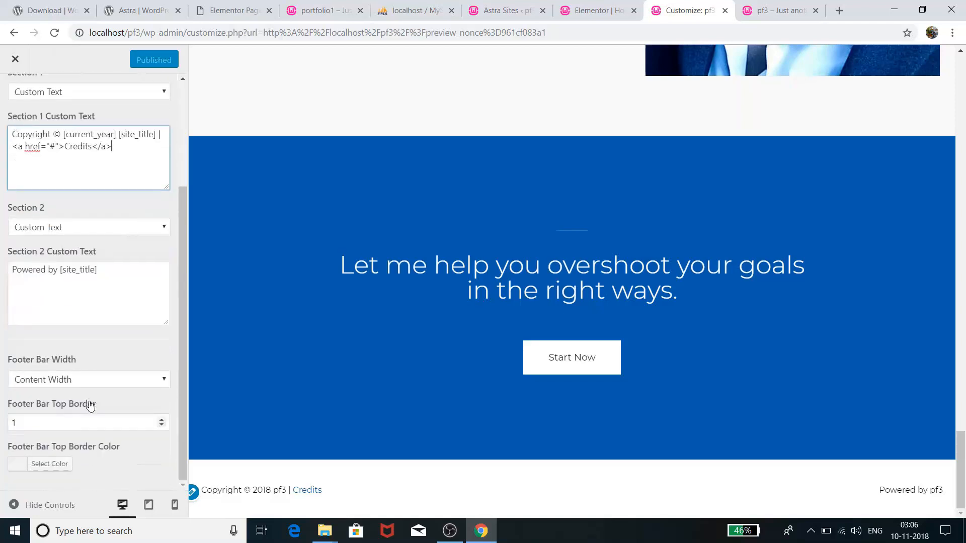
pyautogui.scroll(3, 89, 402)
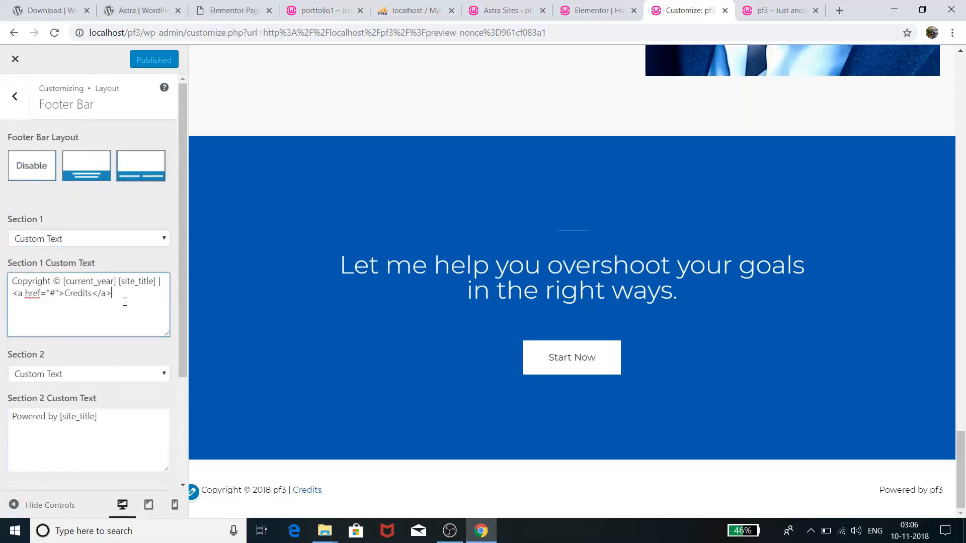
pyautogui.click(15, 59)
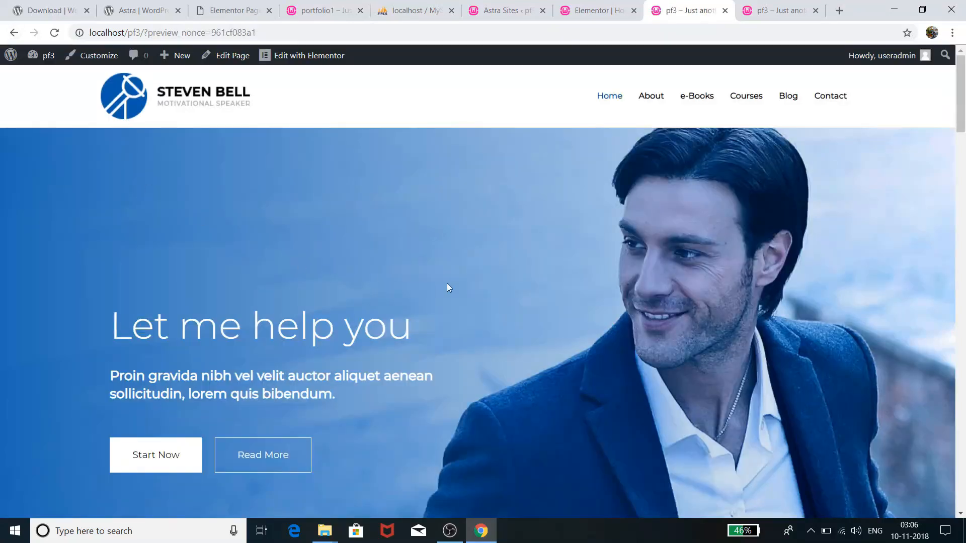
# Step: Look over the previewed home page from the hero down to the My story section
pyautogui.scroll(-20, 452, 289)
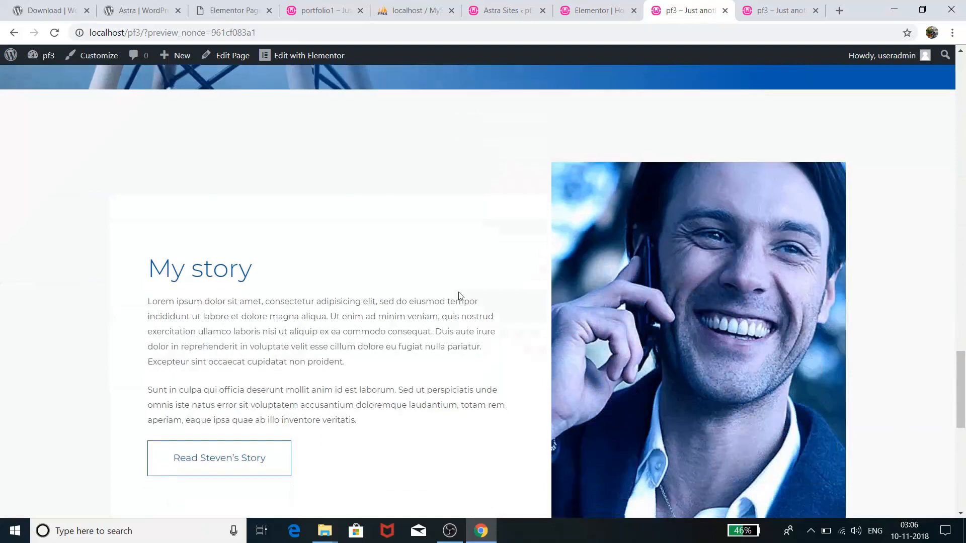
pyautogui.scroll(20, 458, 291)
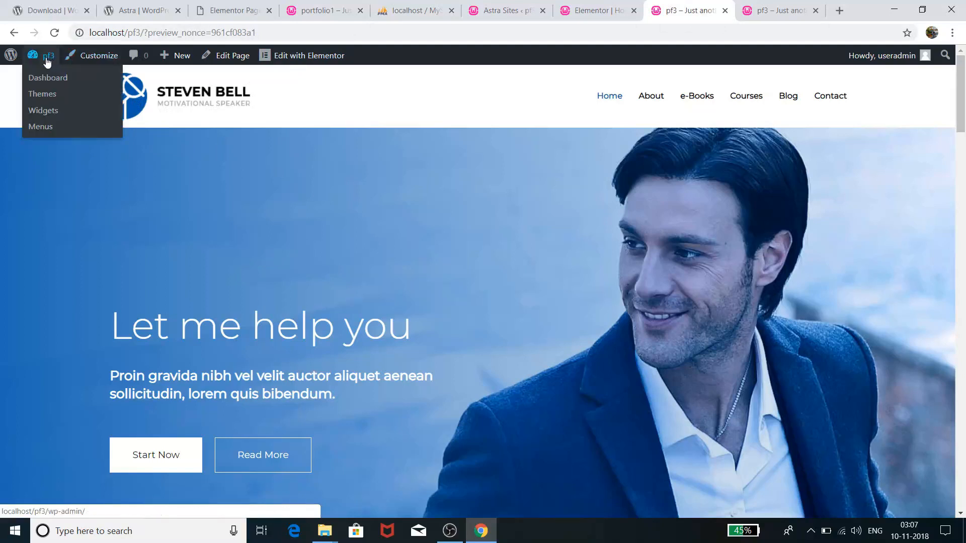
# Step: Open the starter site library from the dashboard's Astra Options page and browse the available Elementor templates
pyautogui.click(46, 78)
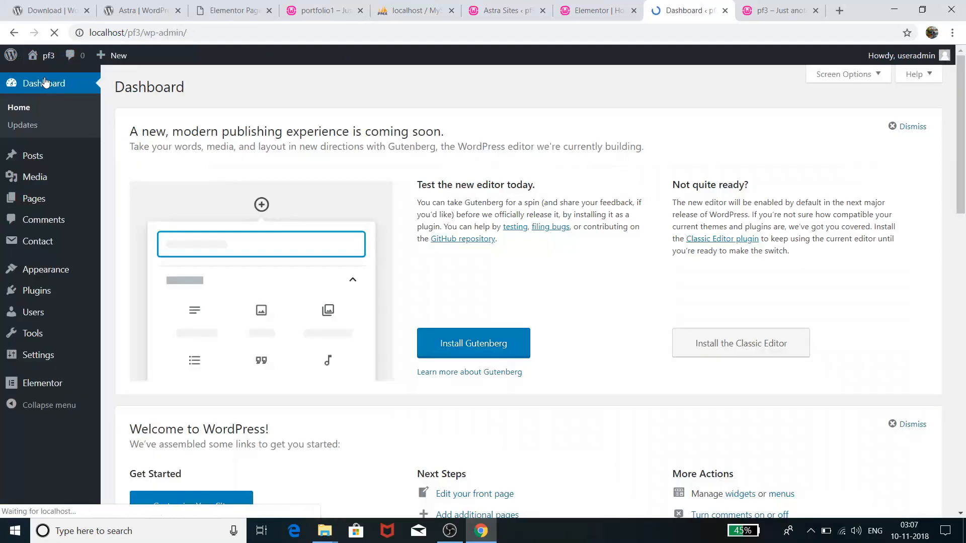
pyautogui.moveTo(50, 270)
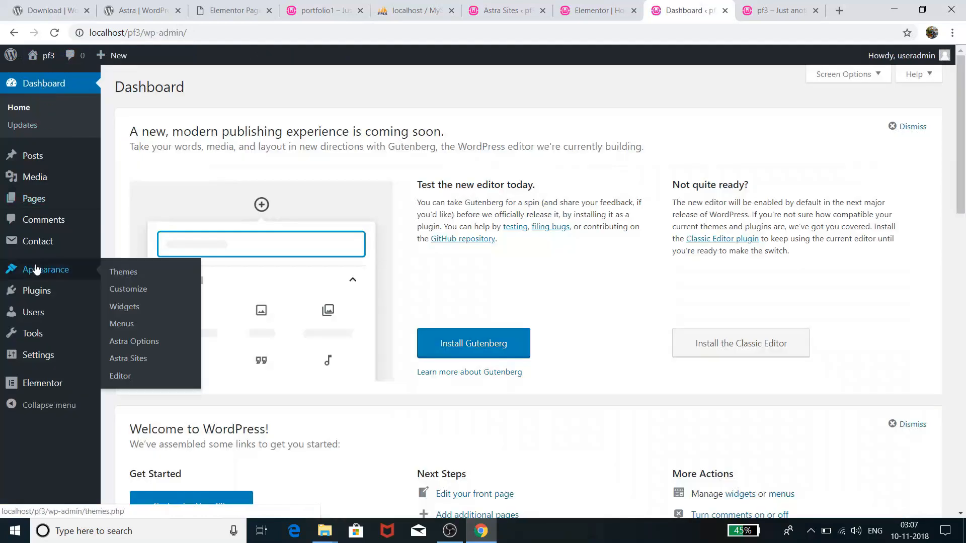
pyautogui.click(128, 346)
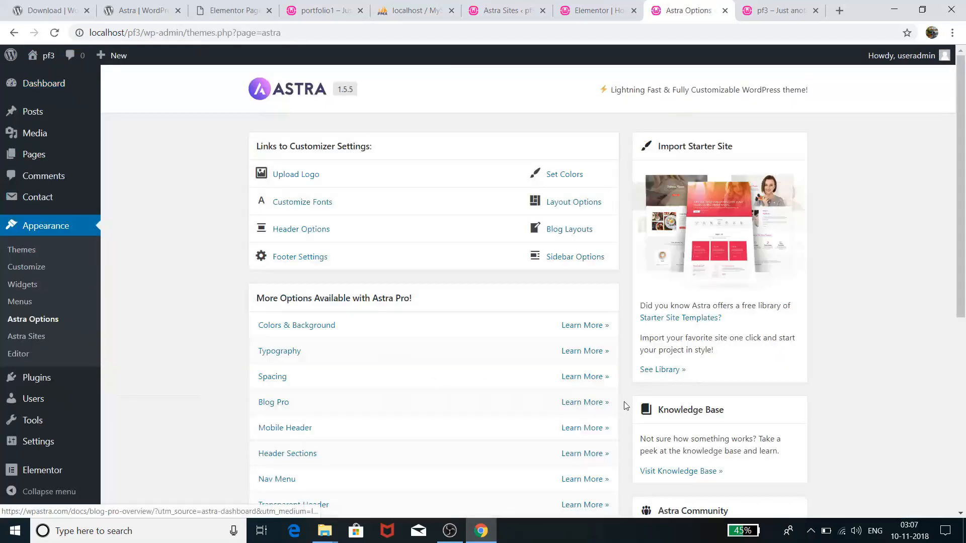
pyautogui.click(668, 370)
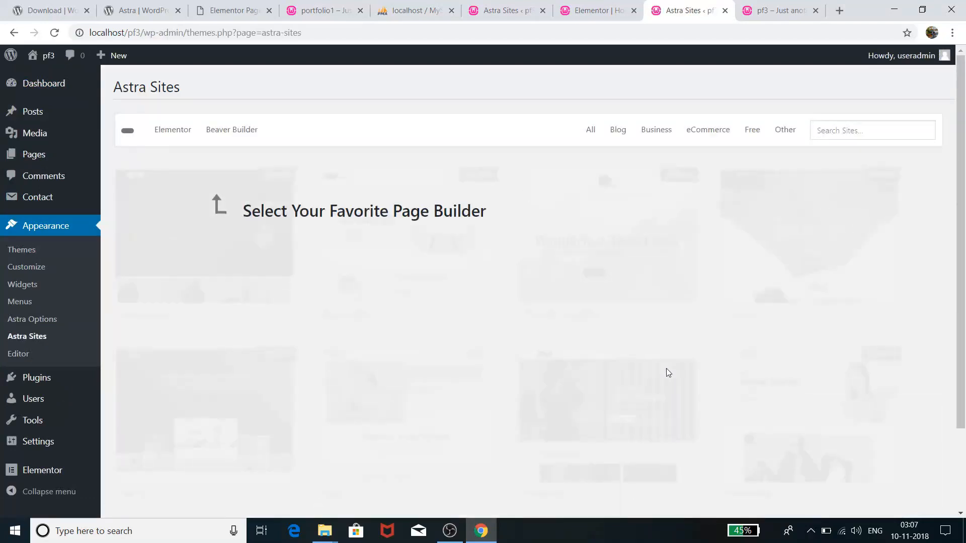
pyautogui.click(180, 133)
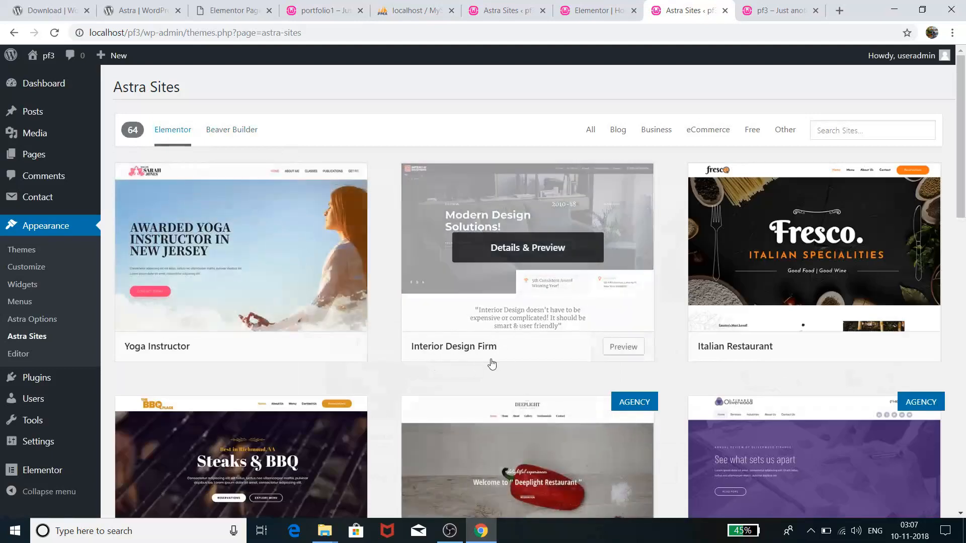
pyautogui.scroll(-14, 572, 340)
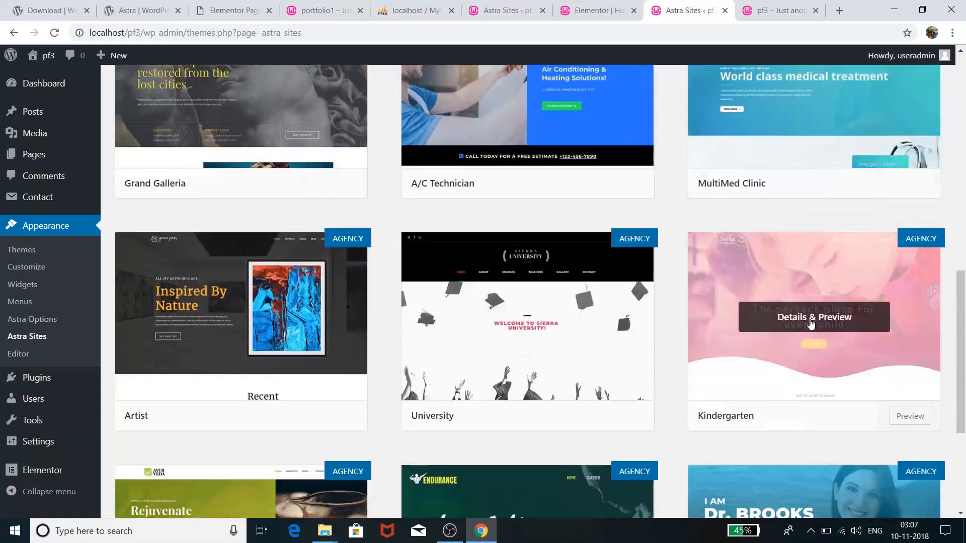
pyautogui.scroll(14, 862, 378)
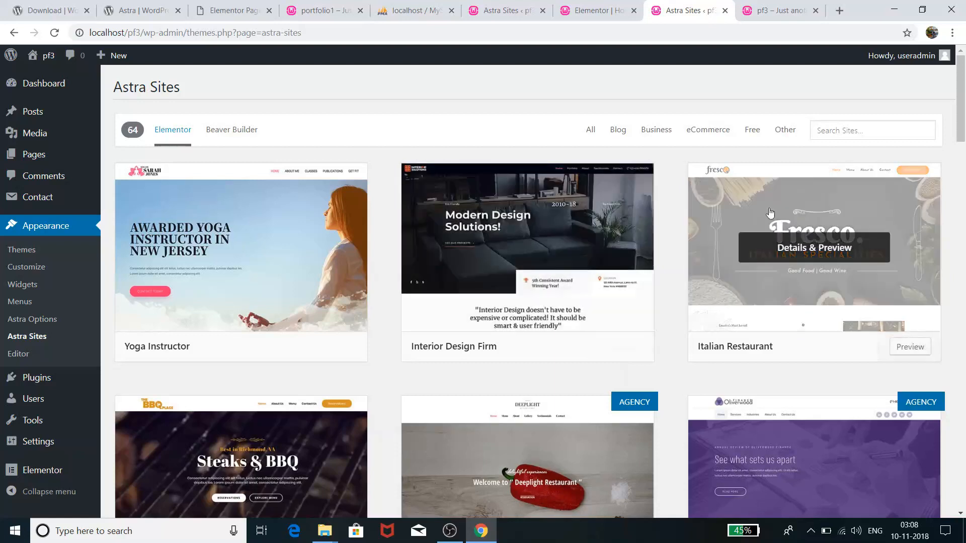
# Step: Return to the home page's Elementor editor and look through the available Basic and General widgets
pyautogui.click(610, 11)
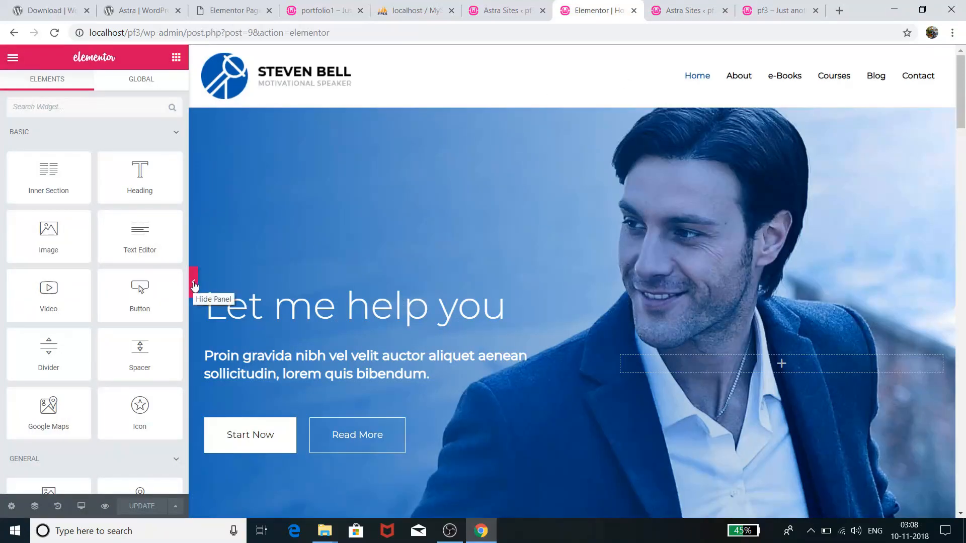
pyautogui.scroll(-8, 100, 252)
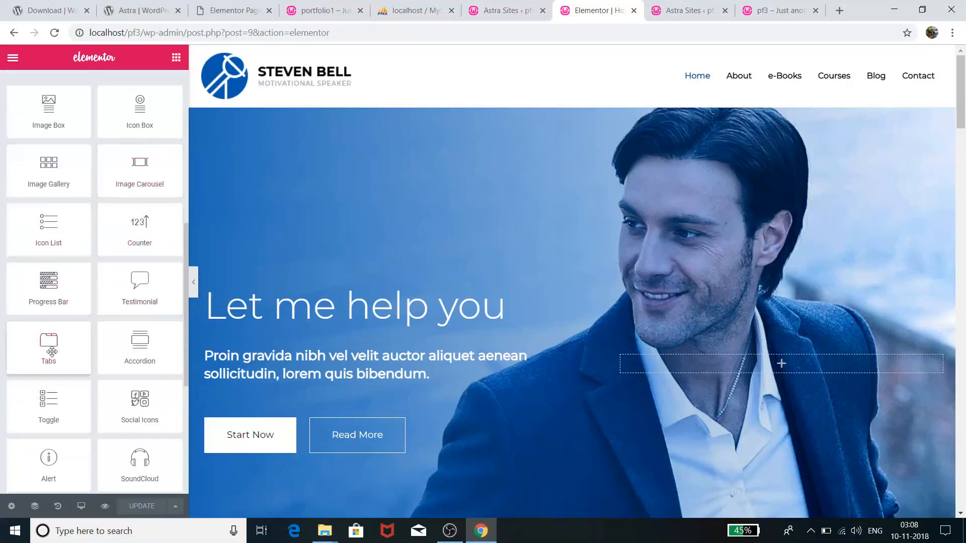
pyautogui.scroll(-6, 88, 243)
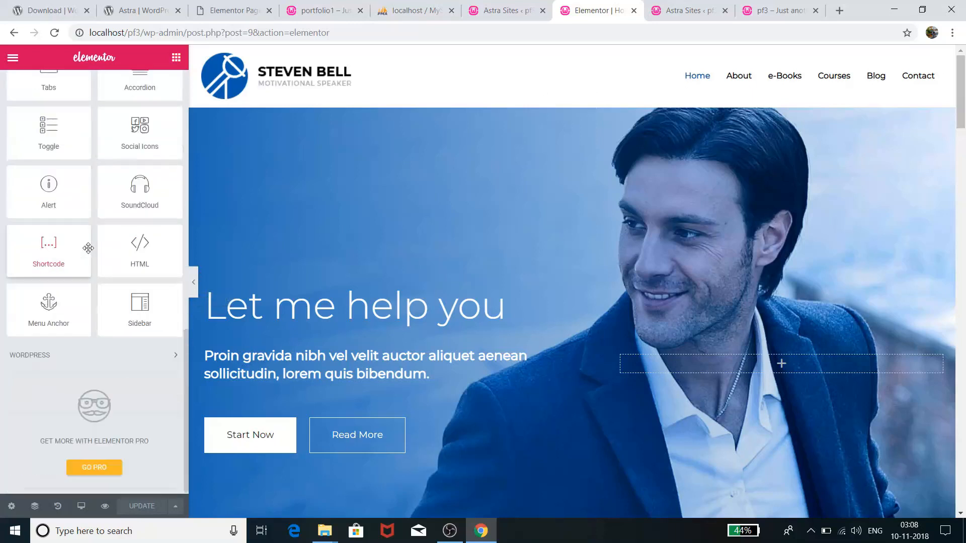
pyautogui.scroll(10, 153, 241)
pyautogui.scroll(4, 153, 241)
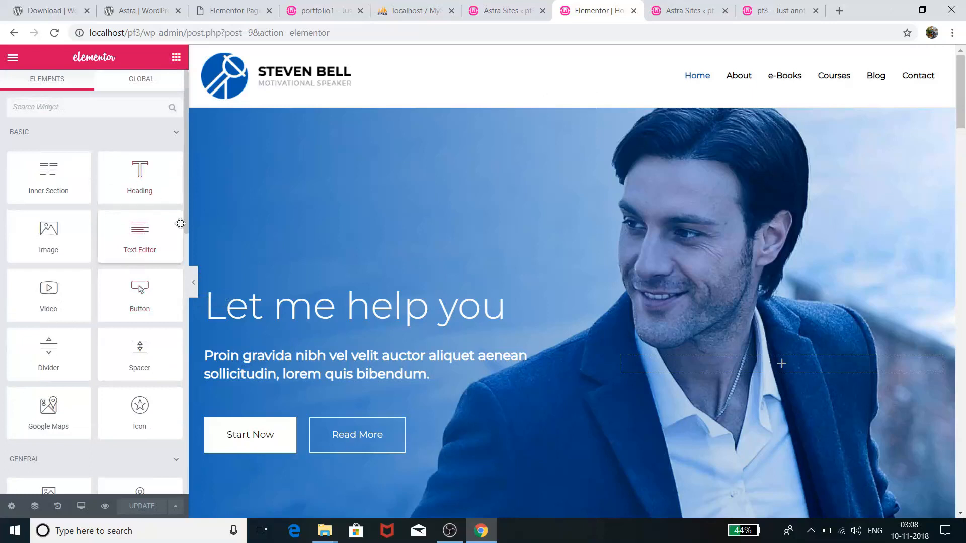
# Step: Try out a Heading widget above the "Let me help you" hero heading and delete it
pyautogui.moveTo(139, 184); pyautogui.dragTo(367, 269)
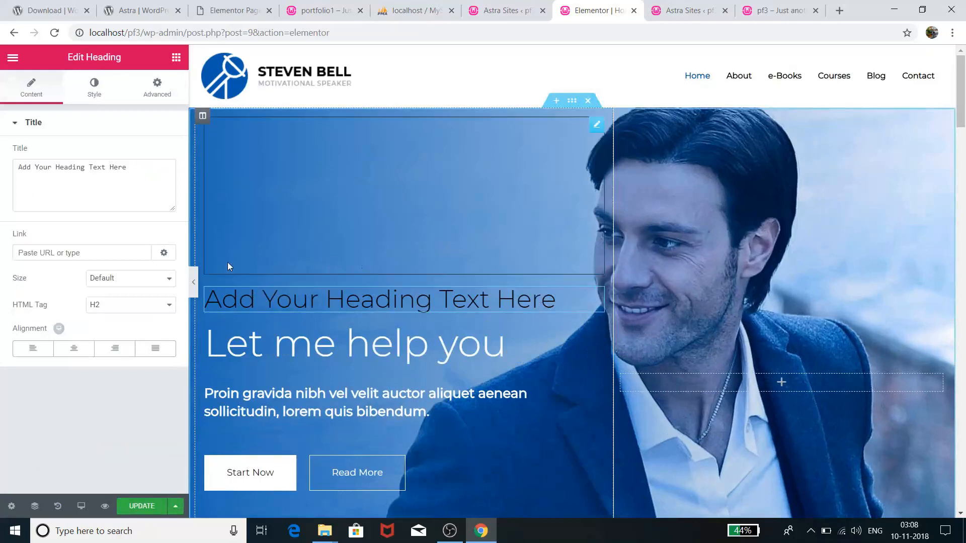
pyautogui.rightClick(598, 300)
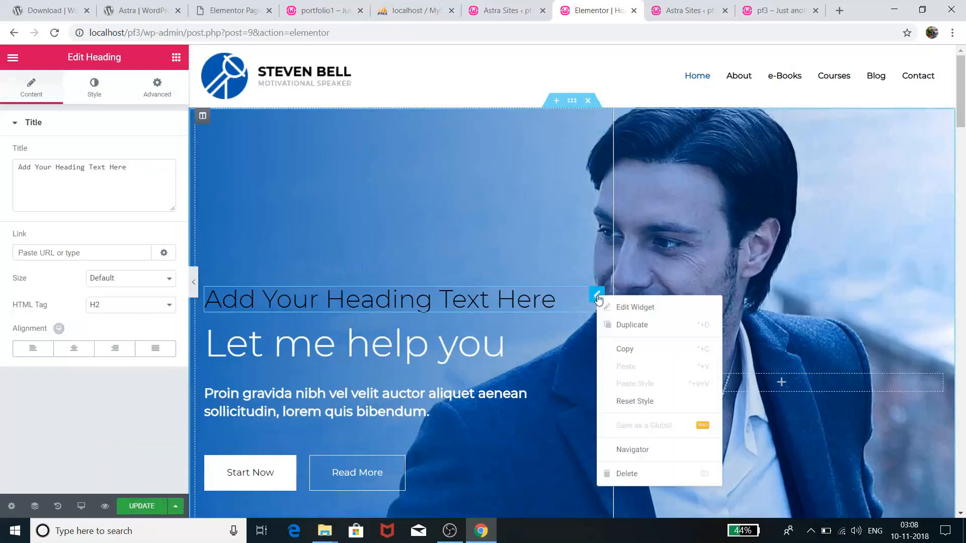
pyautogui.click(653, 475)
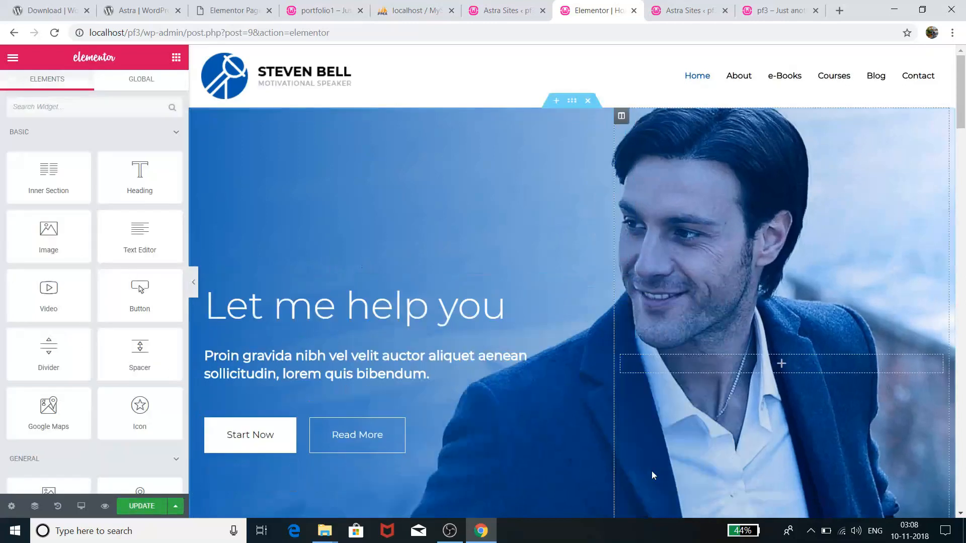
# Step: Hide the Elementor editing sidebar and look over the full-width page down to the What I do section
pyautogui.click(192, 283)
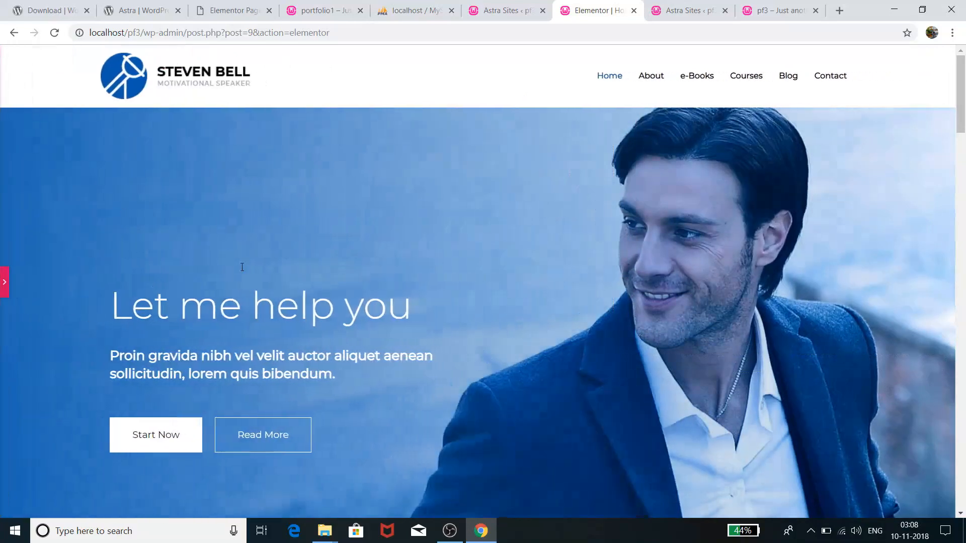
pyautogui.scroll(-15, 506, 203)
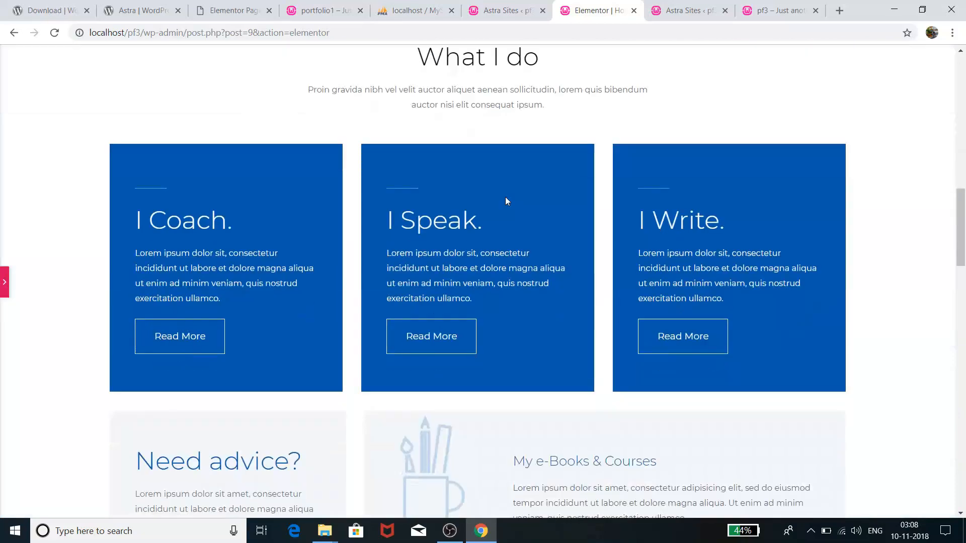
pyautogui.scroll(7, 507, 201)
pyautogui.scroll(8, 505, 197)
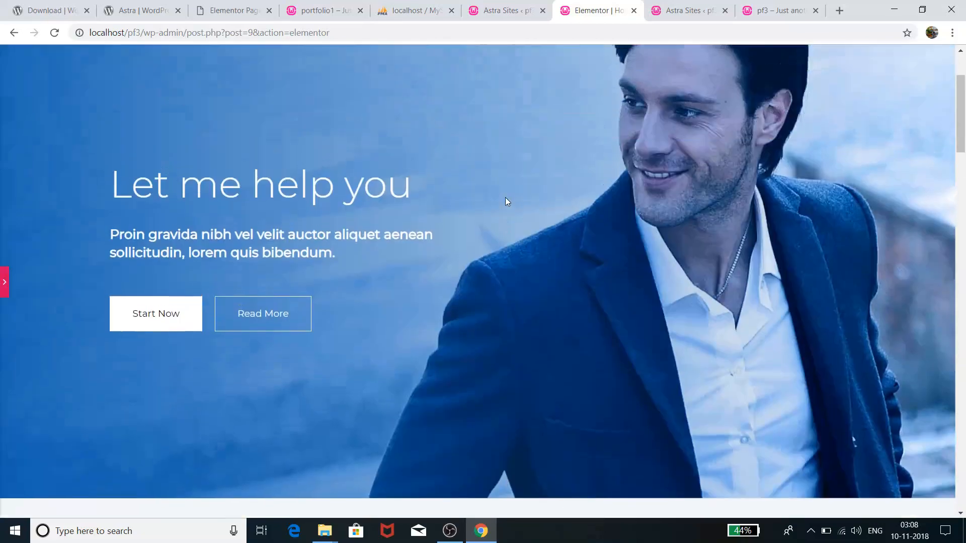